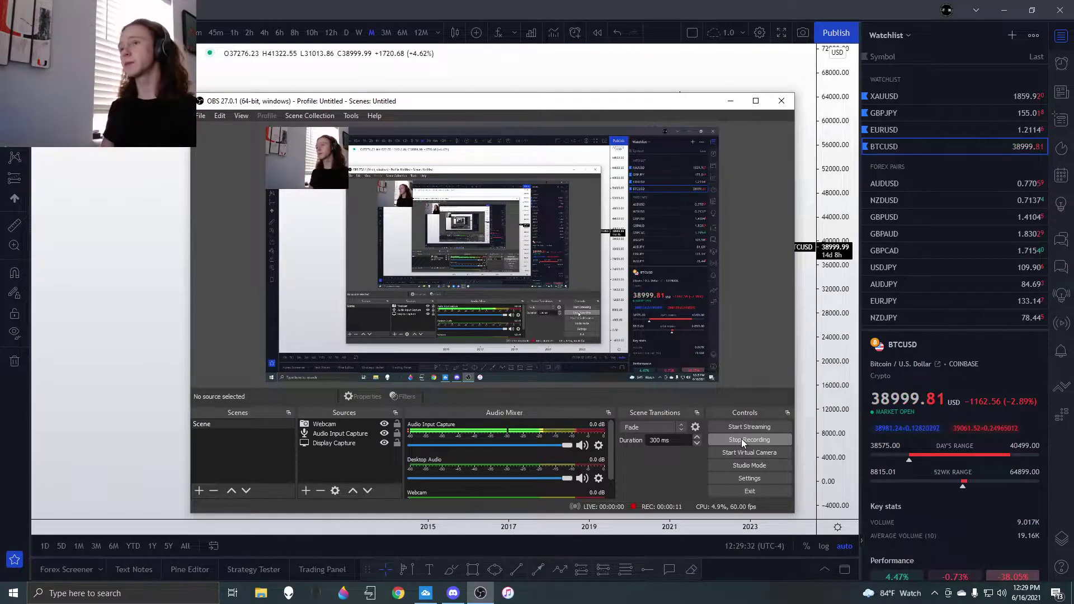
- Minimize the recorder, look through the channel list of the Discord server, and return to the BTCUSD chart
{"action": "left_click", "coordinate": [730, 100]}
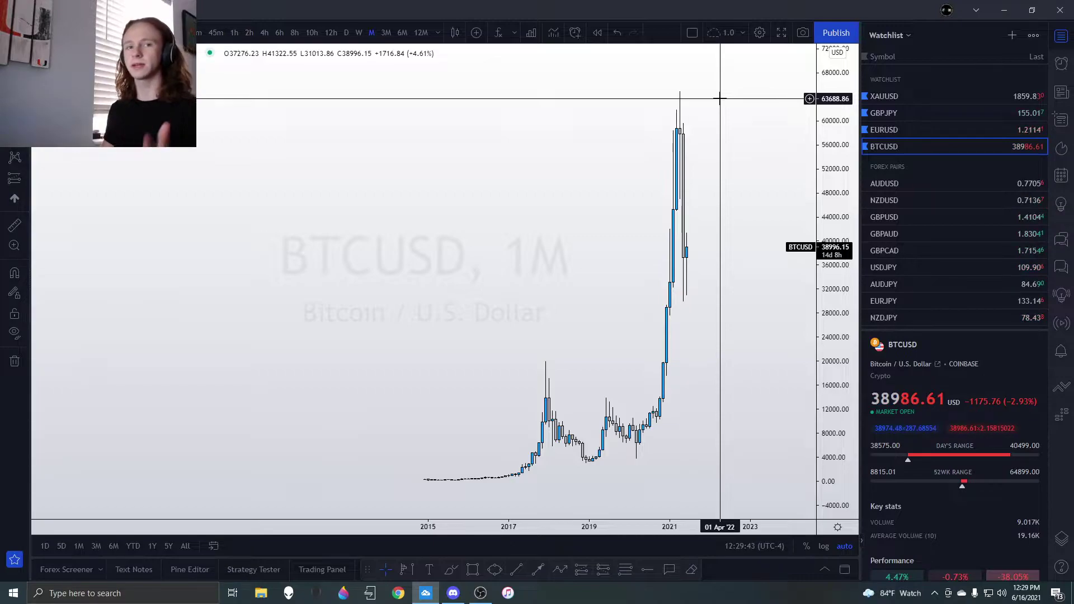
{"action": "left_click", "coordinate": [454, 593]}
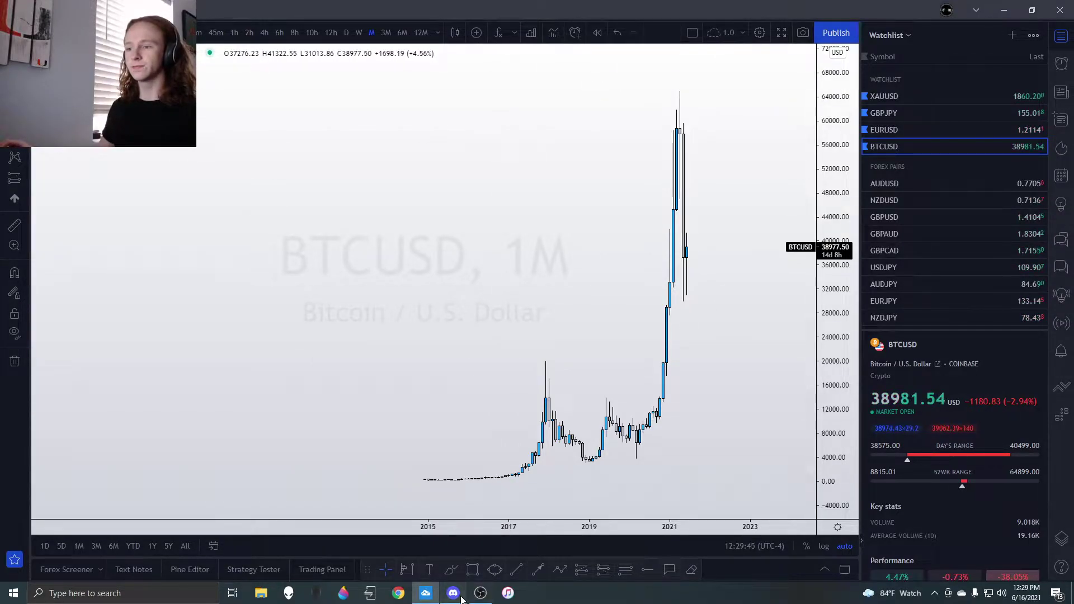
{"action": "left_click", "coordinate": [306, 216]}
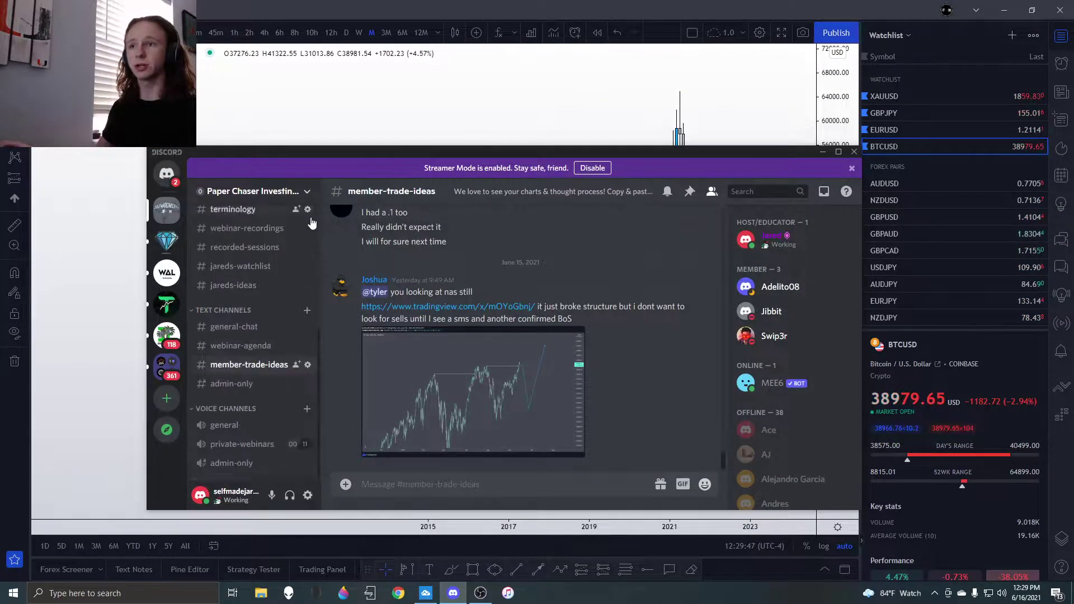
{"action": "scroll", "coordinate": [268, 382], "scroll_direction": "up", "scroll_amount": 3}
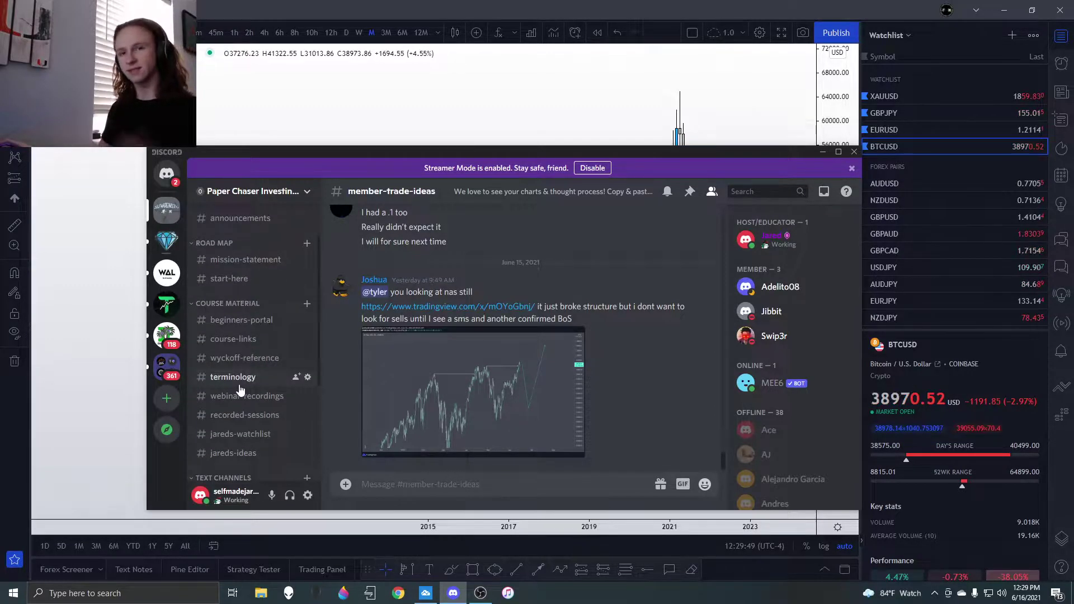
{"action": "scroll", "coordinate": [305, 386], "scroll_direction": "up", "scroll_amount": 2}
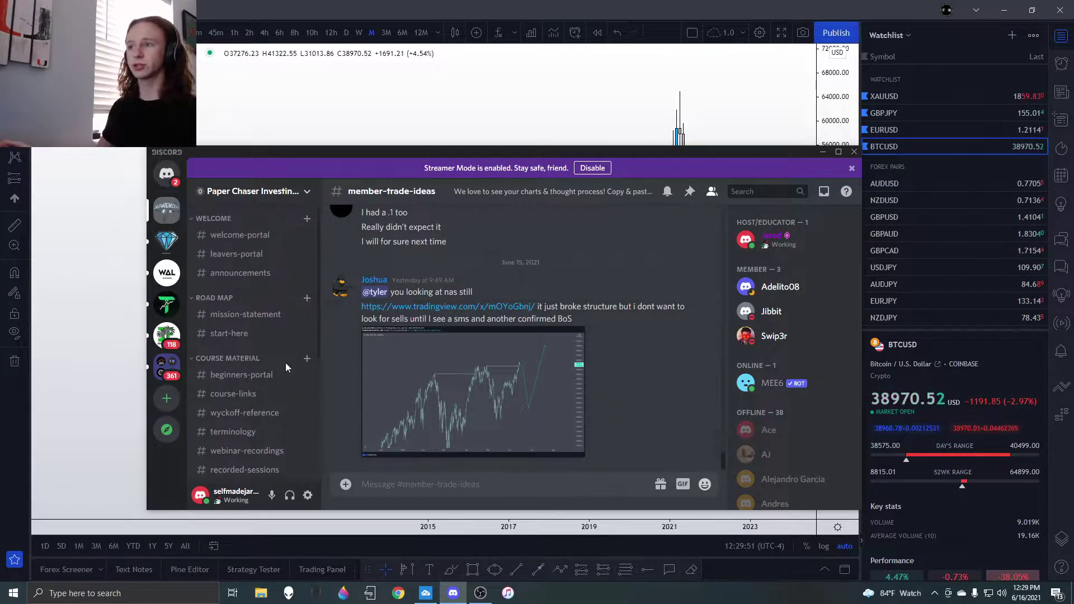
{"action": "left_click", "coordinate": [824, 153]}
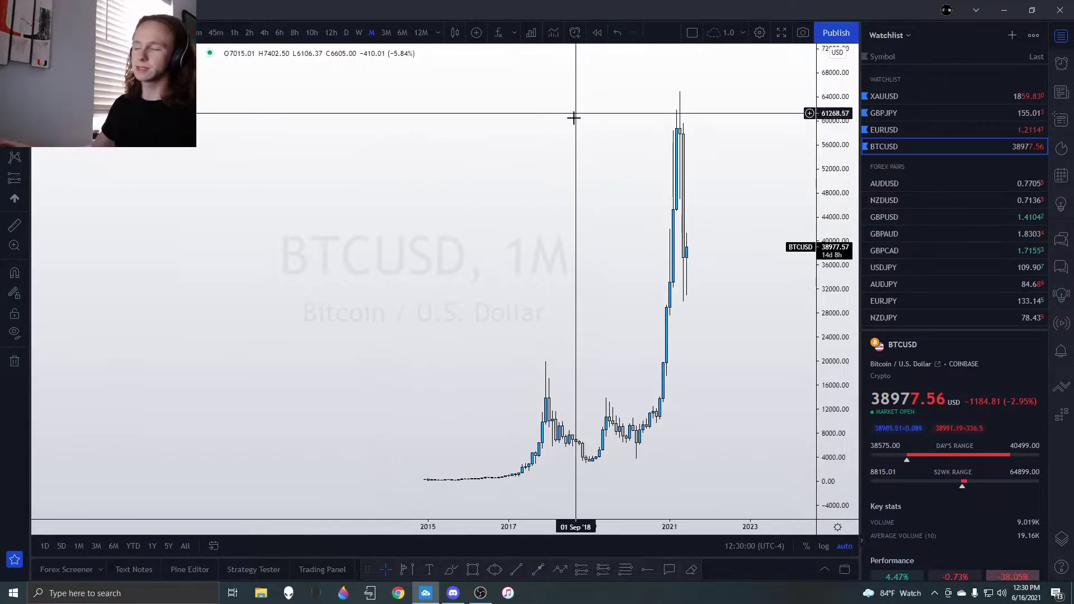
- Draw a small circle around the first candles at the beginning of the BTCUSD monthly chart, near 2015
{"action": "left_click_drag", "start_coordinate": [549, 115], "coordinate": [511, 120]}
{"action": "left_click_drag", "start_coordinate": [820, 160], "coordinate": [823, 221]}
{"action": "scroll", "coordinate": [822, 221], "scroll_direction": "down", "scroll_amount": 1}
{"action": "scroll", "coordinate": [768, 227], "scroll_direction": "up", "scroll_amount": 2}
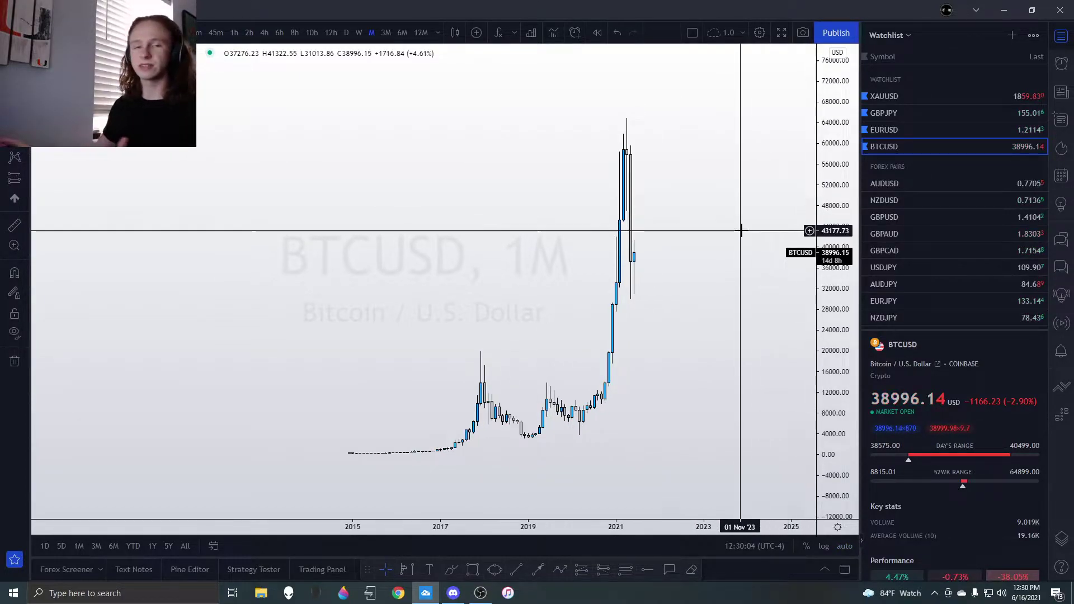
{"action": "left_click", "coordinate": [495, 570]}
{"action": "left_click", "coordinate": [338, 448]}
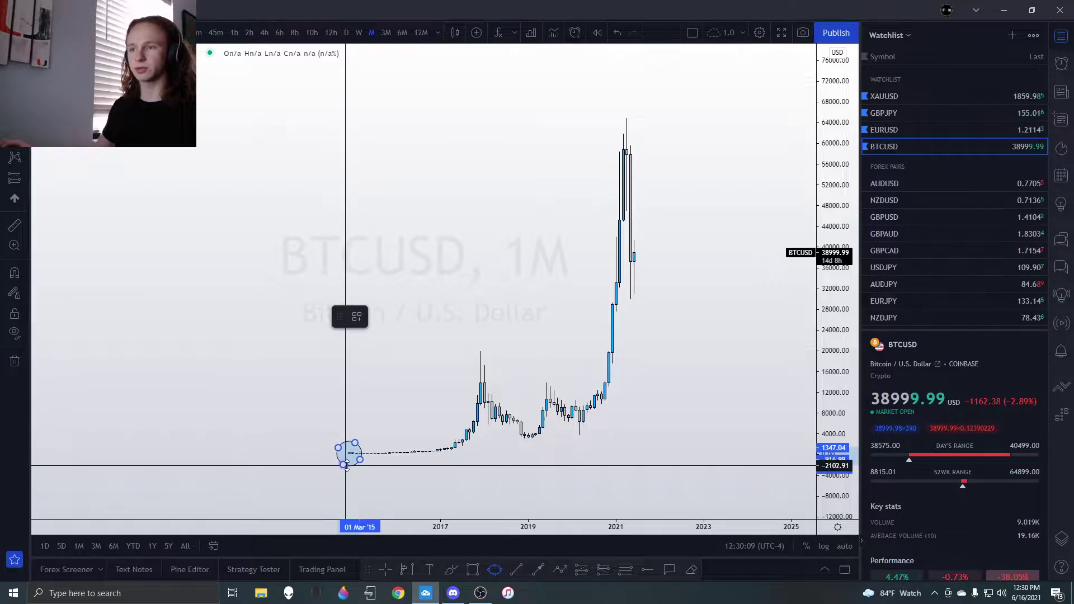
{"action": "key", "text": "super"}
{"action": "key", "text": "super"}
{"action": "left_click", "coordinate": [360, 459]}
{"action": "left_click", "coordinate": [355, 467]}
- Place copies of the circle on the December 2017 high and on the low around January 2019
{"action": "left_click_drag", "start_coordinate": [360, 462], "coordinate": [492, 360]}
{"action": "left_click", "coordinate": [503, 363]}
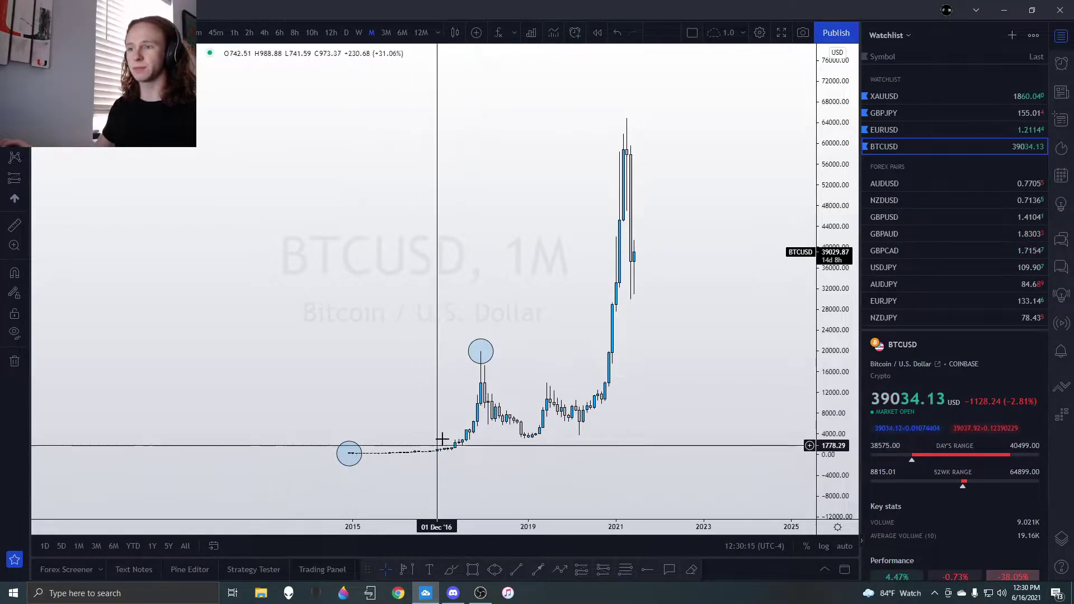
{"action": "left_click", "coordinate": [481, 365]}
{"action": "left_click_drag", "start_coordinate": [485, 369], "coordinate": [533, 455]}
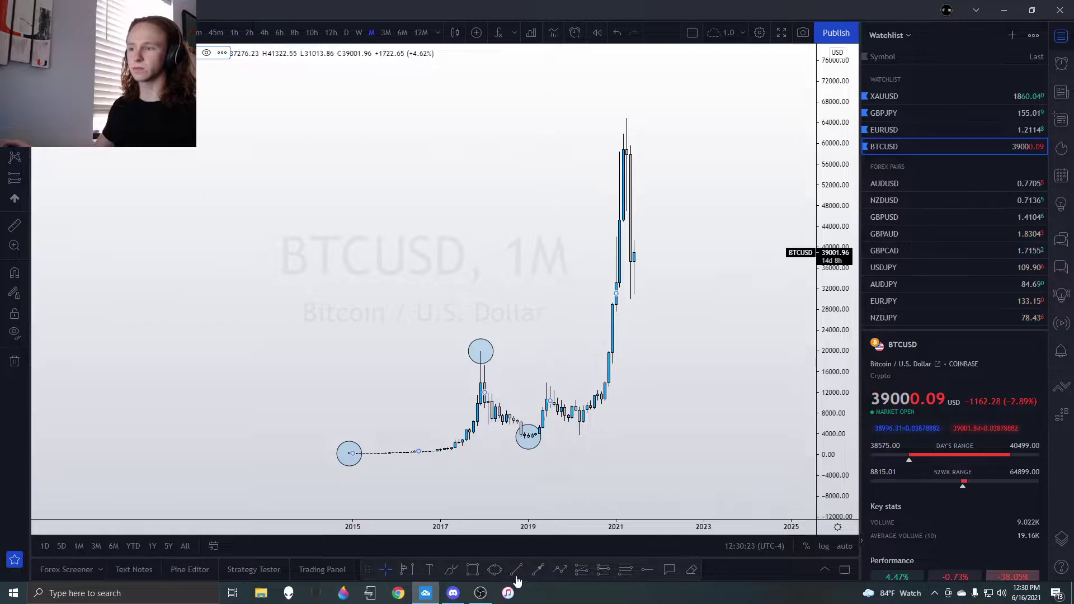
{"action": "left_click", "coordinate": [537, 570]}
{"action": "left_click", "coordinate": [529, 432]}
{"action": "left_click", "coordinate": [569, 504]}
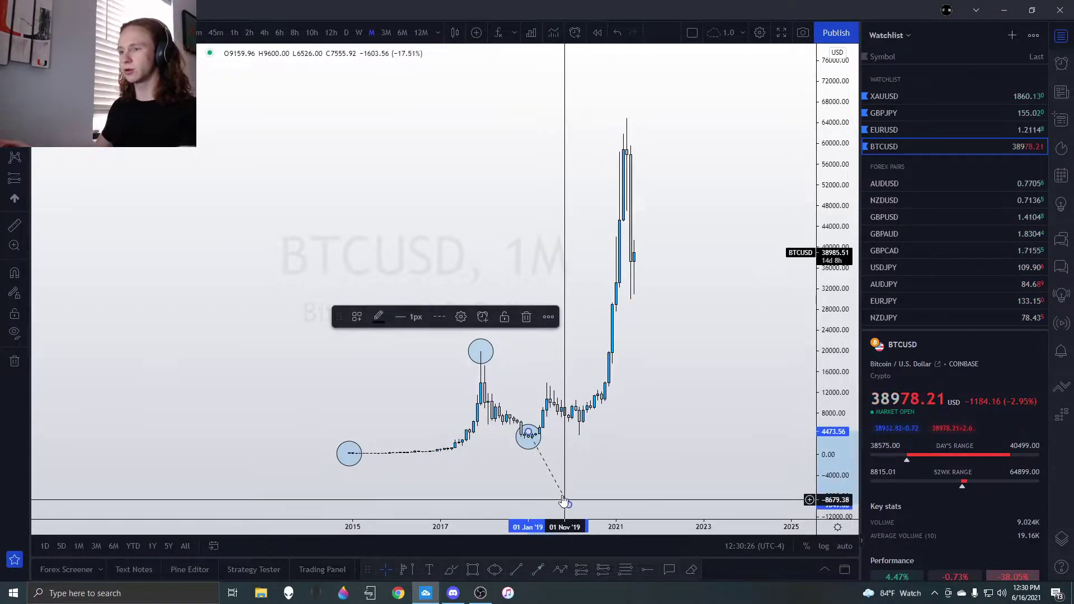
{"action": "key", "text": "ctrl+z"}
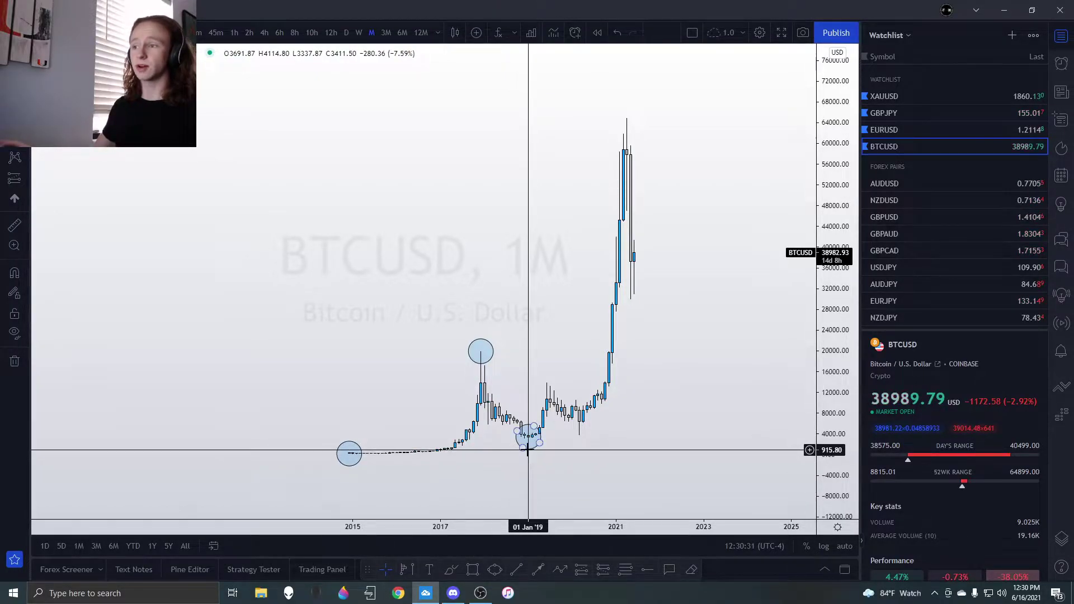
- Place a copy of the circle from the 2019 low on the 2021 all-time high
{"action": "mouse_move", "coordinate": [535, 444]}
{"action": "left_mouse_down"}
{"action": "mouse_move", "coordinate": [646, 223]}
{"action": "mouse_move", "coordinate": [645, 135]}
{"action": "mouse_move", "coordinate": [631, 123]}
{"action": "mouse_move", "coordinate": [638, 129]}
{"action": "left_mouse_up"}
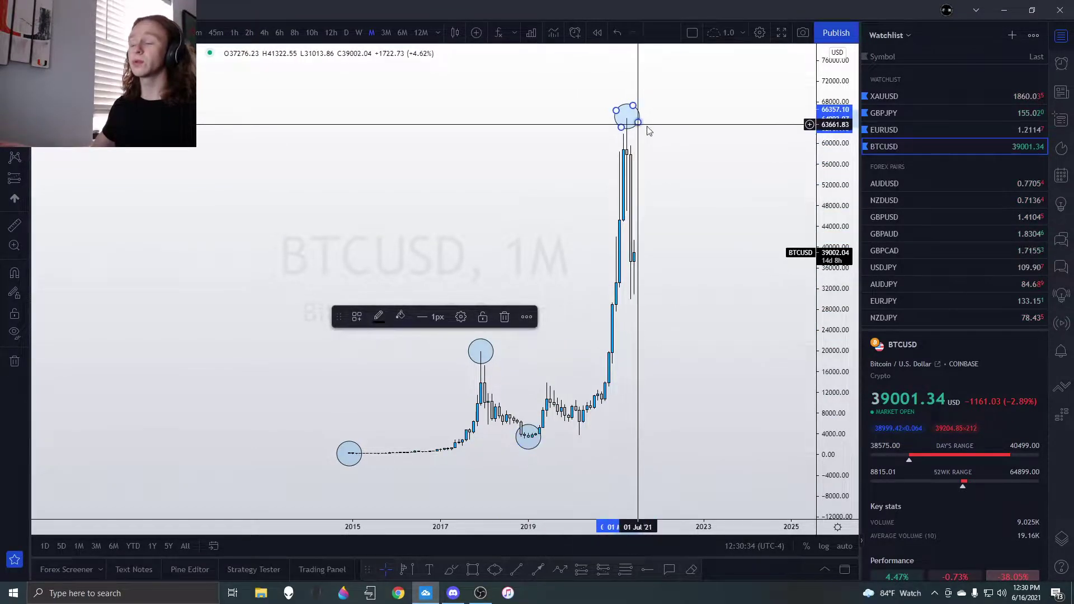
{"action": "left_click", "coordinate": [730, 164]}
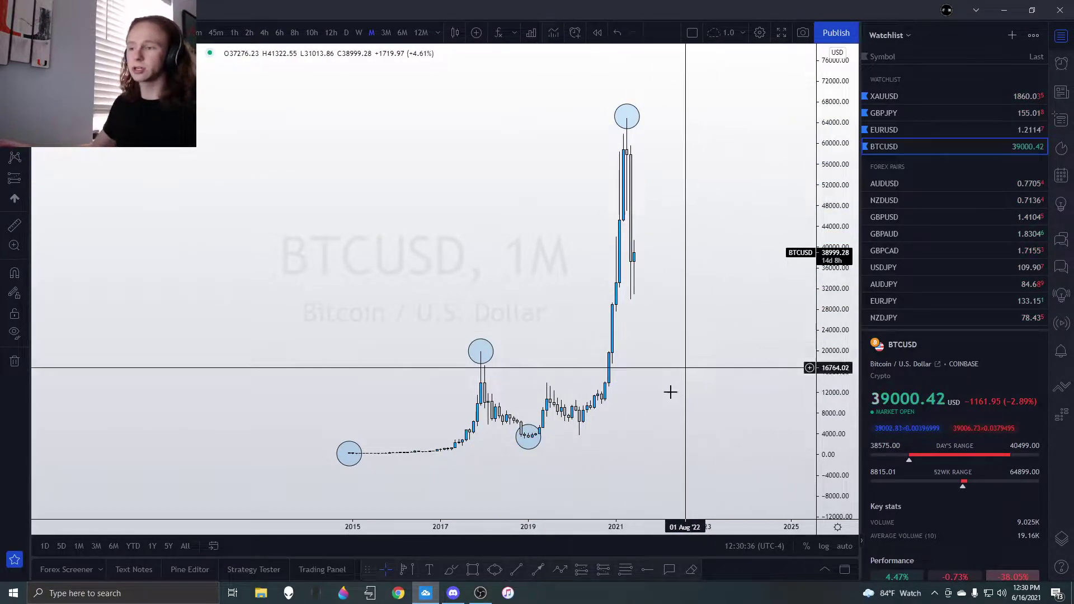
- Draw a horizontal trend line from the December 2017 high to December 2020, with both prices at 19891.99 and bars 36 and 72
{"action": "left_click", "coordinate": [517, 570]}
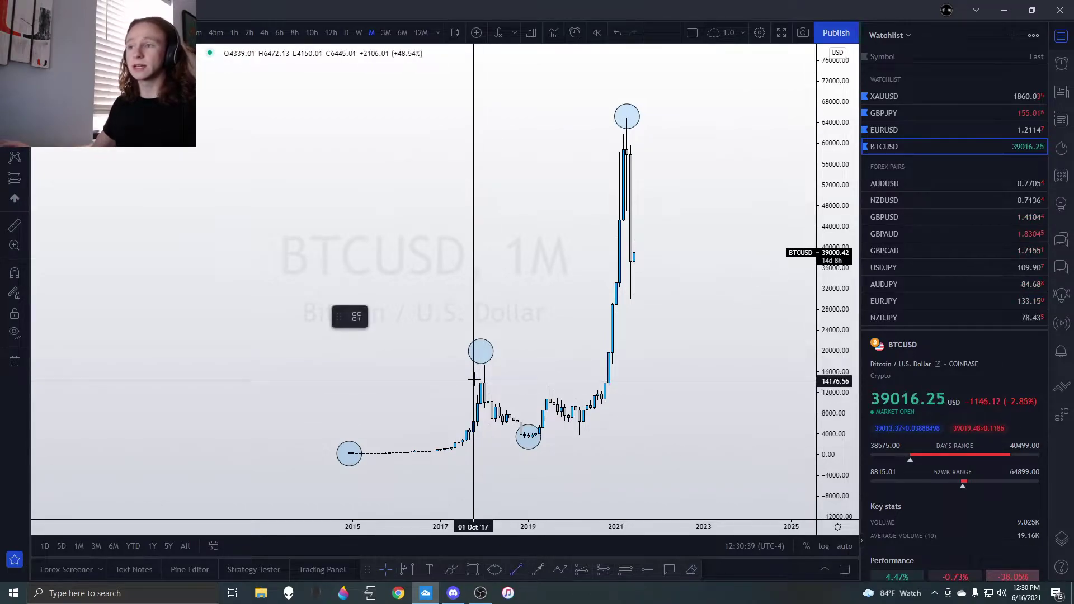
{"action": "left_click", "coordinate": [481, 353]}
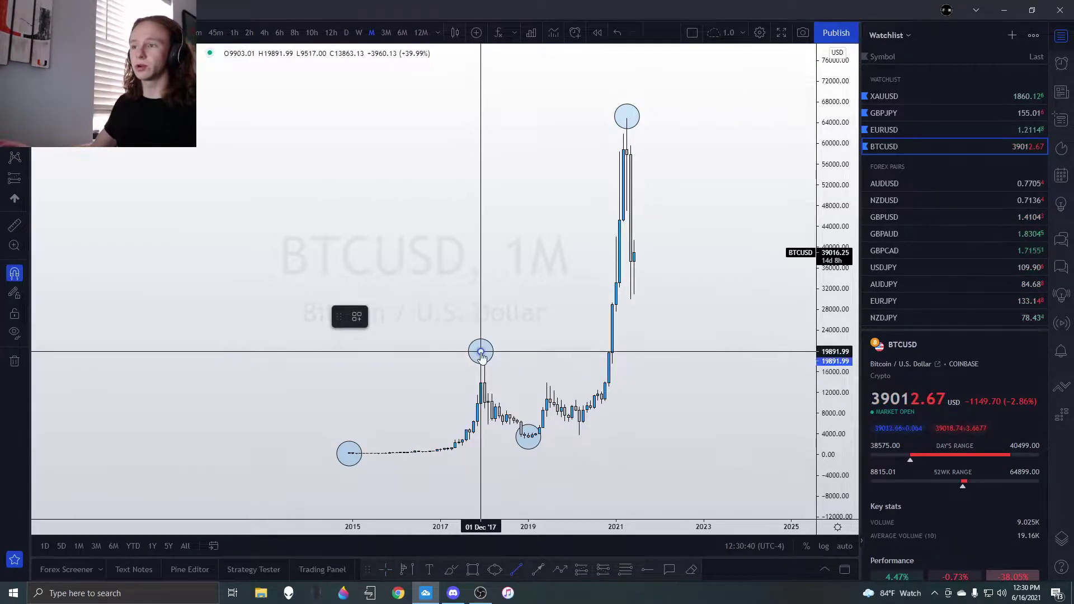
{"action": "left_click", "coordinate": [612, 352]}
{"action": "left_click", "coordinate": [504, 315]}
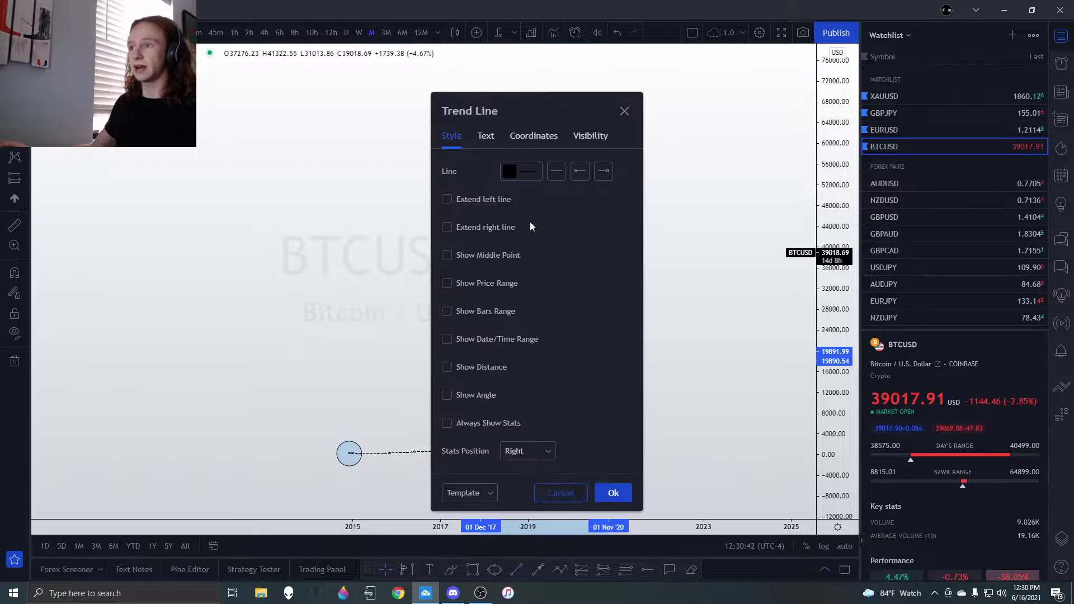
{"action": "left_click", "coordinate": [532, 145]}
{"action": "left_click", "coordinate": [527, 198]}
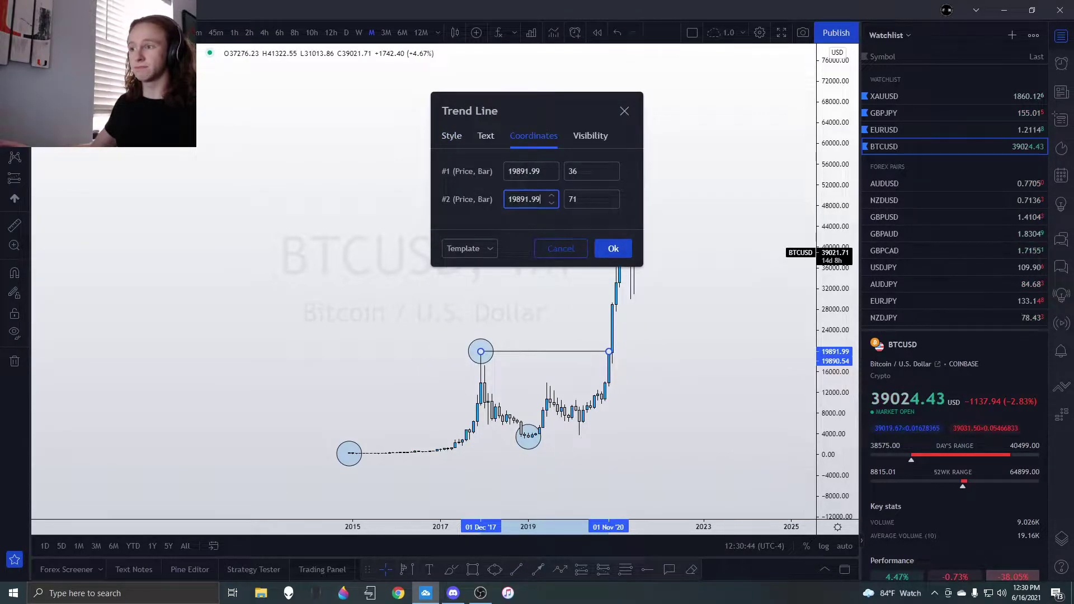
{"action": "left_click", "coordinate": [612, 197]}
- Apply the bos template to the trend line and align its text to Top
{"action": "left_click", "coordinate": [483, 248]}
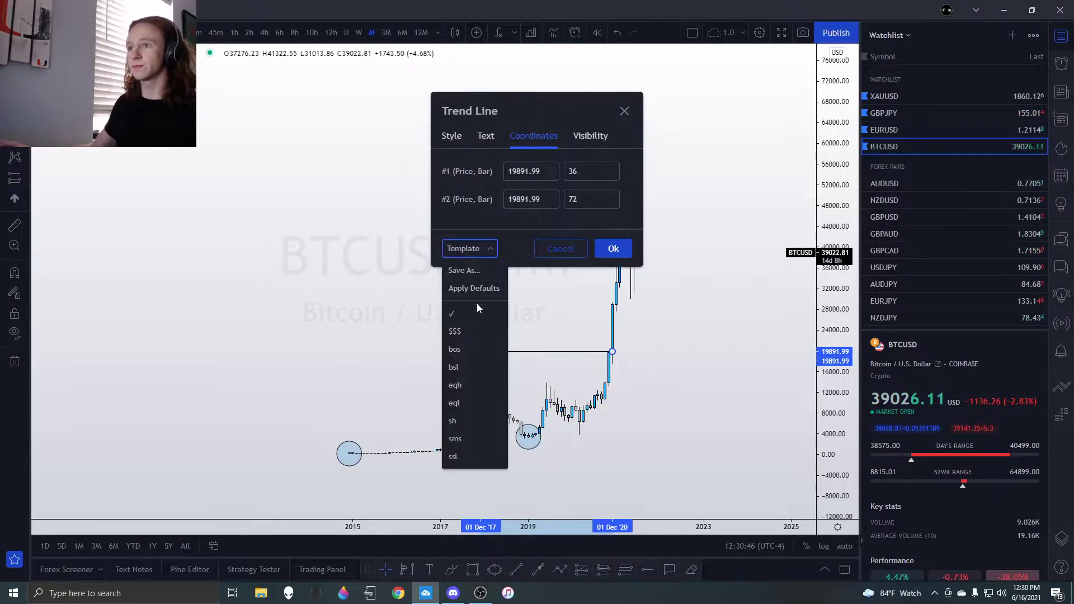
{"action": "left_click", "coordinate": [475, 350]}
{"action": "left_click", "coordinate": [486, 135]}
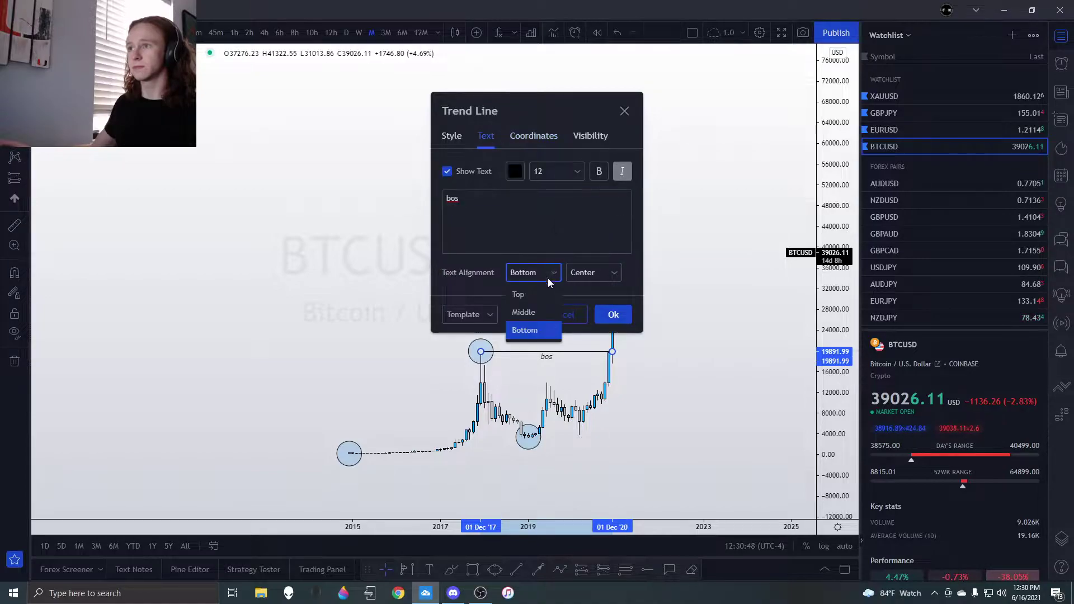
{"action": "left_click", "coordinate": [612, 314]}
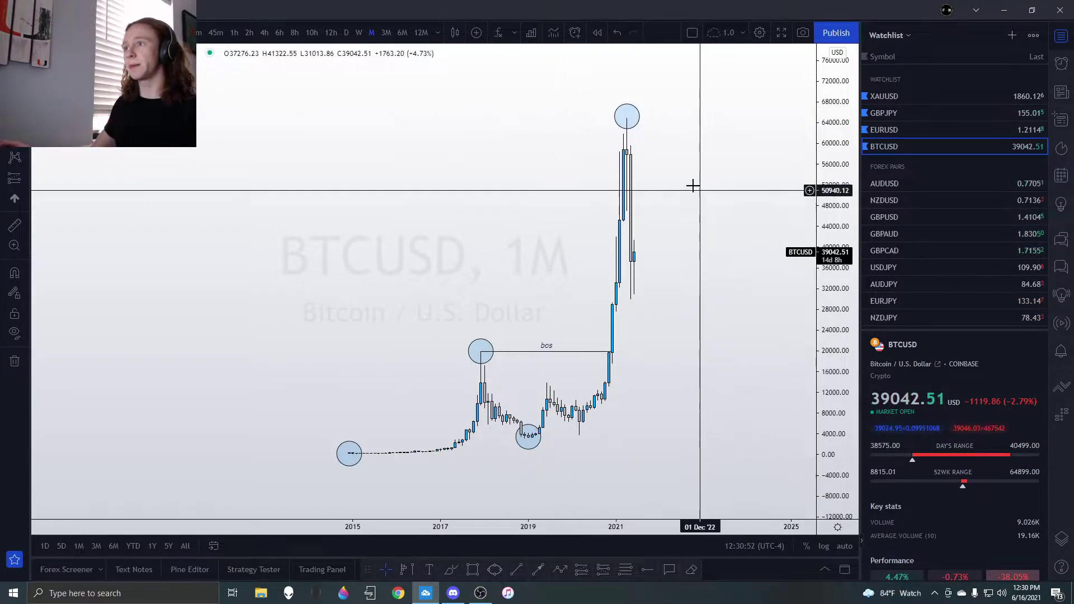
- Nudge the circle at the 2021 high slightly downward over the wick
{"action": "mouse_move", "coordinate": [628, 125]}
{"action": "left_mouse_down"}
{"action": "mouse_move", "coordinate": [585, 291]}
{"action": "mouse_move", "coordinate": [646, 230]}
{"action": "mouse_move", "coordinate": [647, 112]}
{"action": "mouse_move", "coordinate": [633, 136]}
{"action": "left_mouse_up"}
{"action": "left_click", "coordinate": [678, 160]}
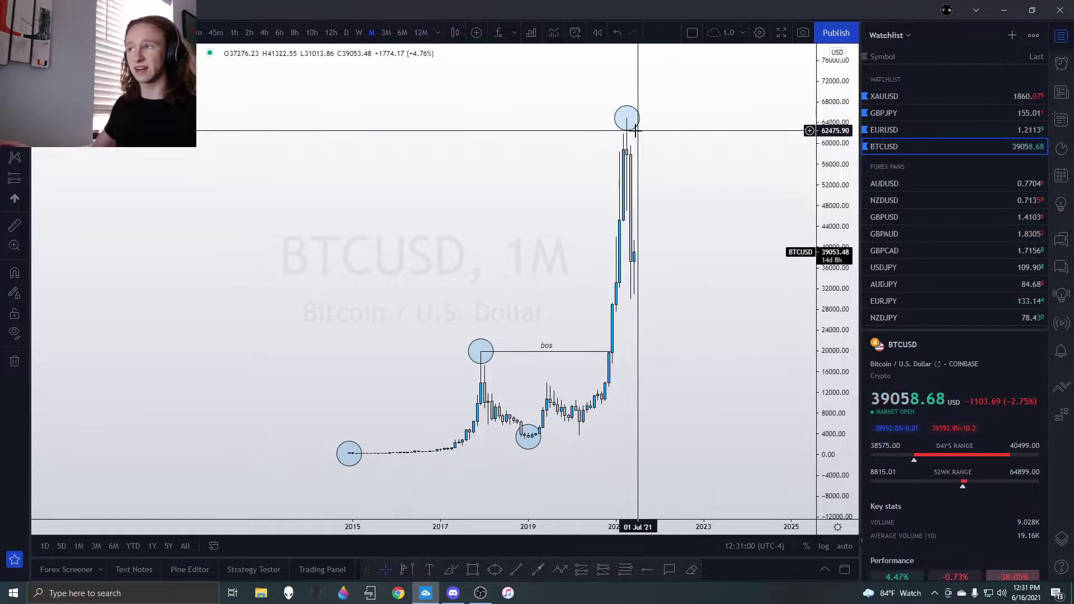
- Try to place a copy of the 2021 high's circle below the current price, around mid-2022
{"action": "left_click_drag", "start_coordinate": [630, 130], "coordinate": [685, 390]}
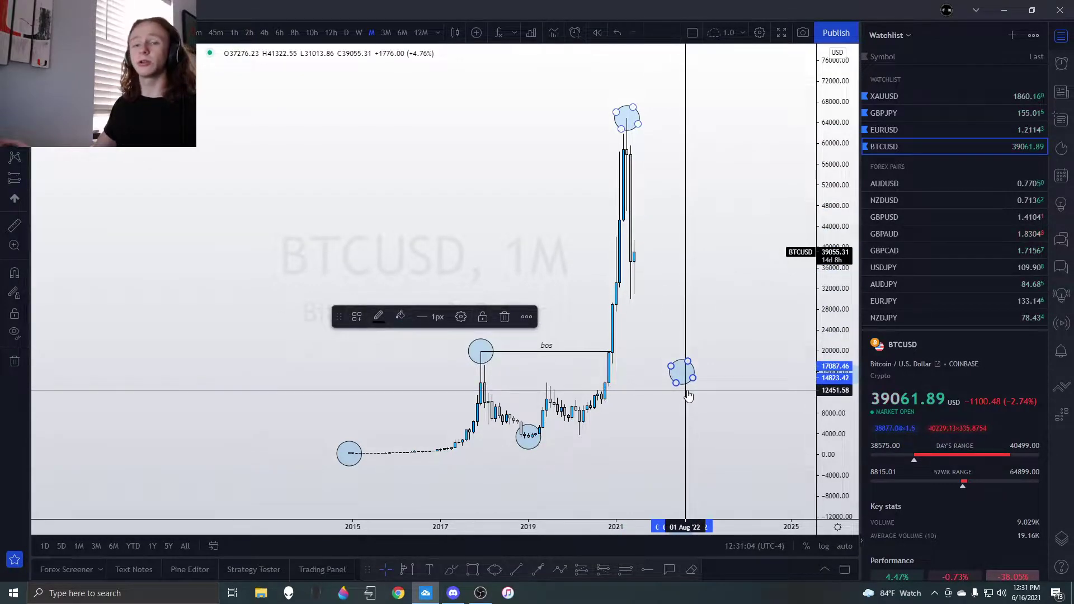
{"action": "left_click", "coordinate": [689, 399]}
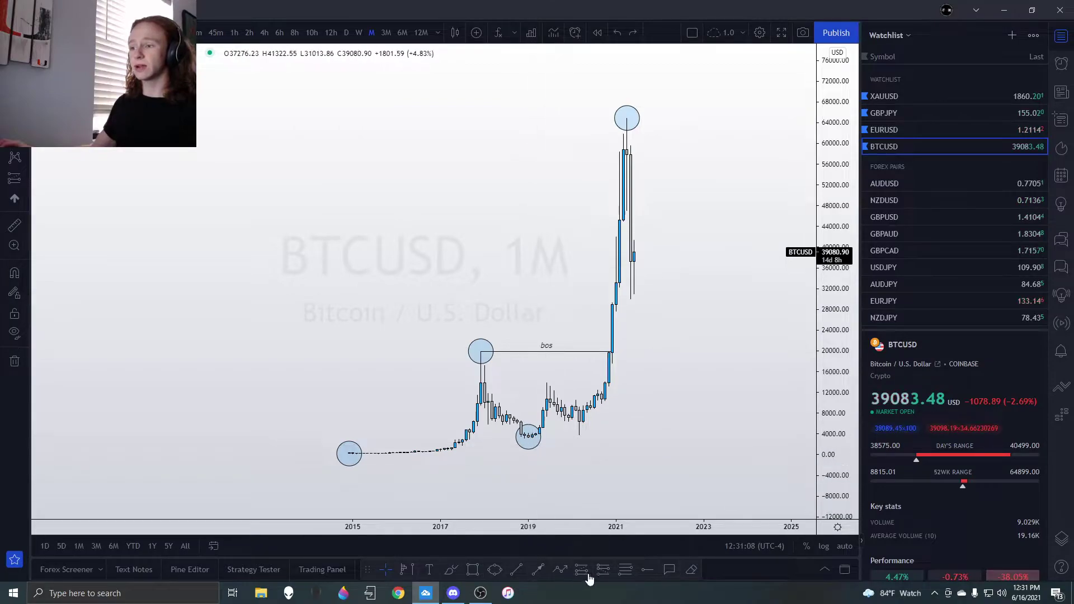
- Draw a single-level retracement from the 2019 low at 3128.89 to the 2021 high at 64899.00
{"action": "left_click", "coordinate": [624, 571]}
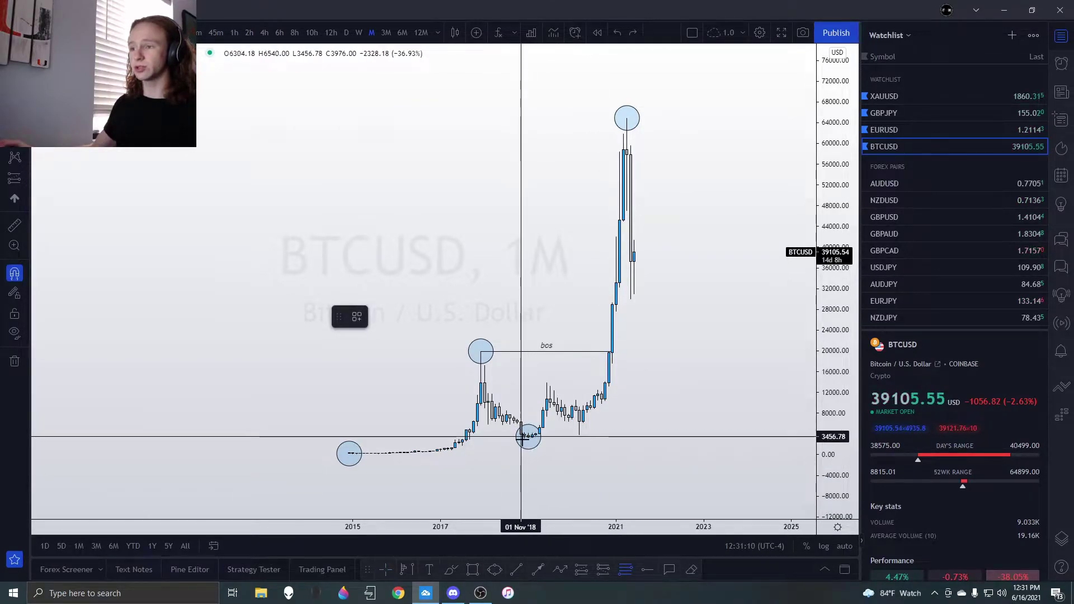
{"action": "left_click", "coordinate": [524, 438]}
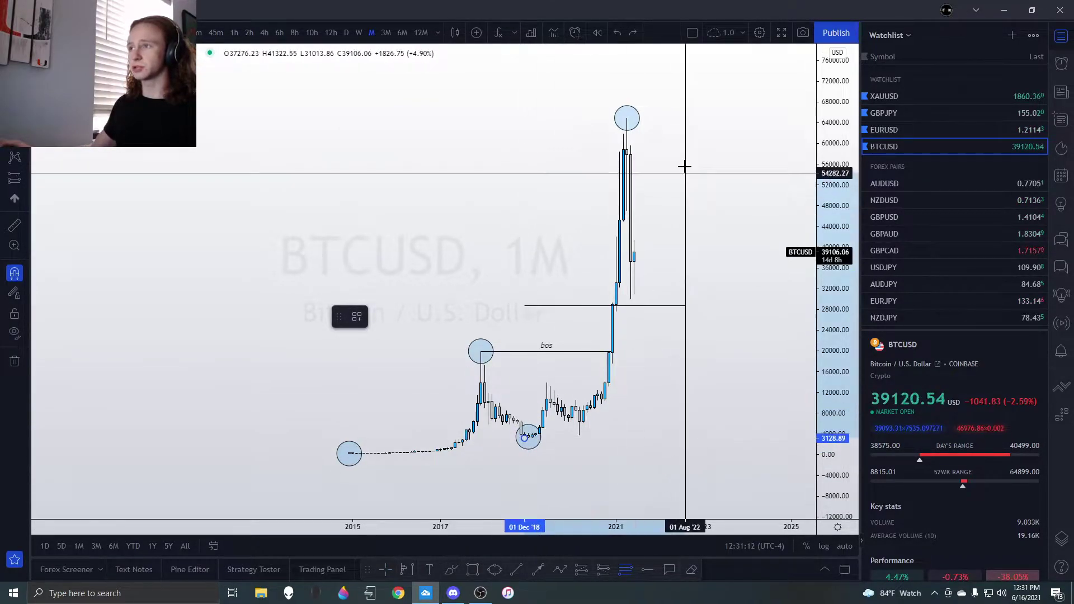
{"action": "left_click", "coordinate": [627, 116]}
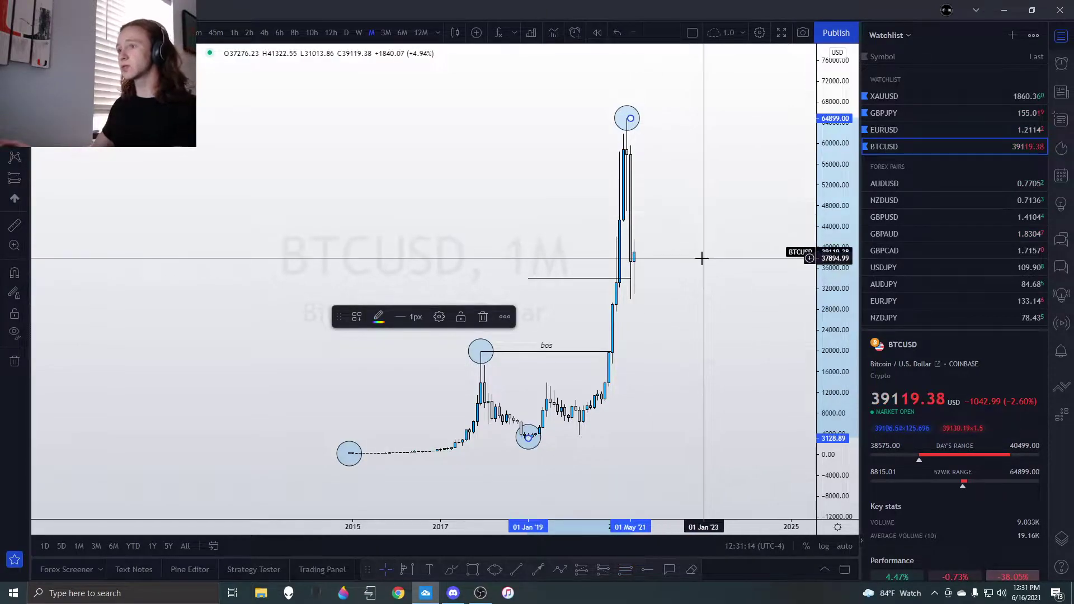
- Shift the retracement later in time so that it spans December 2019 to April 2022
{"action": "key", "text": "Right"}
{"action": "key", "text": "Right"}
{"action": "key", "text": "Right"}
{"action": "key", "text": "Right"}
{"action": "key", "text": "Right"}
{"action": "key", "text": "Right"}
{"action": "key", "text": "Right"}
{"action": "key", "text": "Right"}
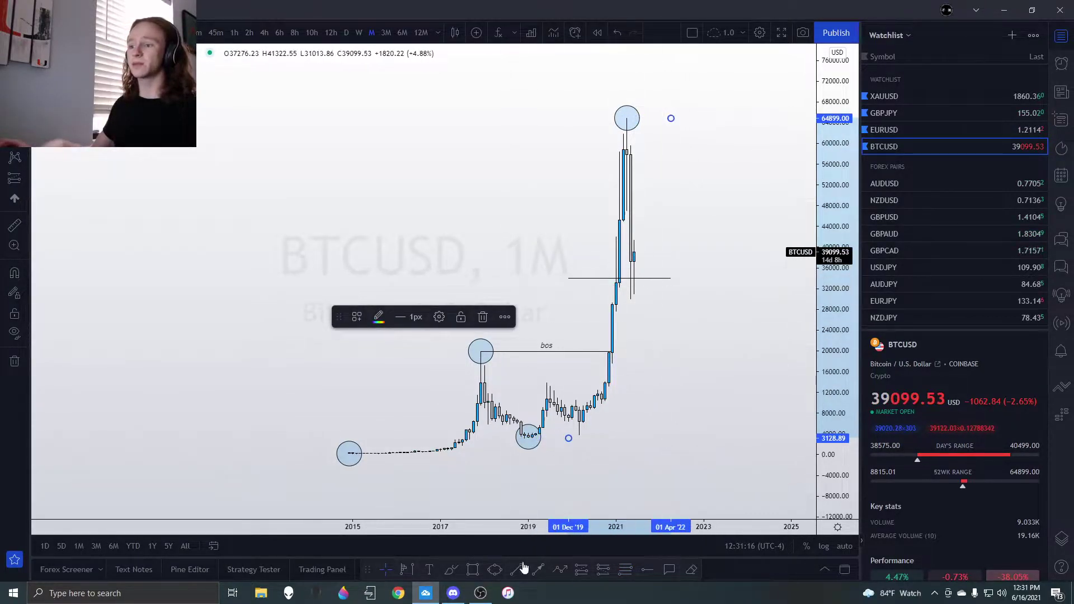
{"action": "left_click", "coordinate": [452, 569]}
{"action": "mouse_move", "coordinate": [620, 278]}
{"action": "left_mouse_down"}
{"action": "mouse_move", "coordinate": [645, 293]}
{"action": "mouse_move", "coordinate": [627, 284]}
{"action": "mouse_move", "coordinate": [662, 259]}
{"action": "left_mouse_up"}
{"action": "key", "text": "ctrl+z"}
{"action": "key", "text": "ctrl+z"}
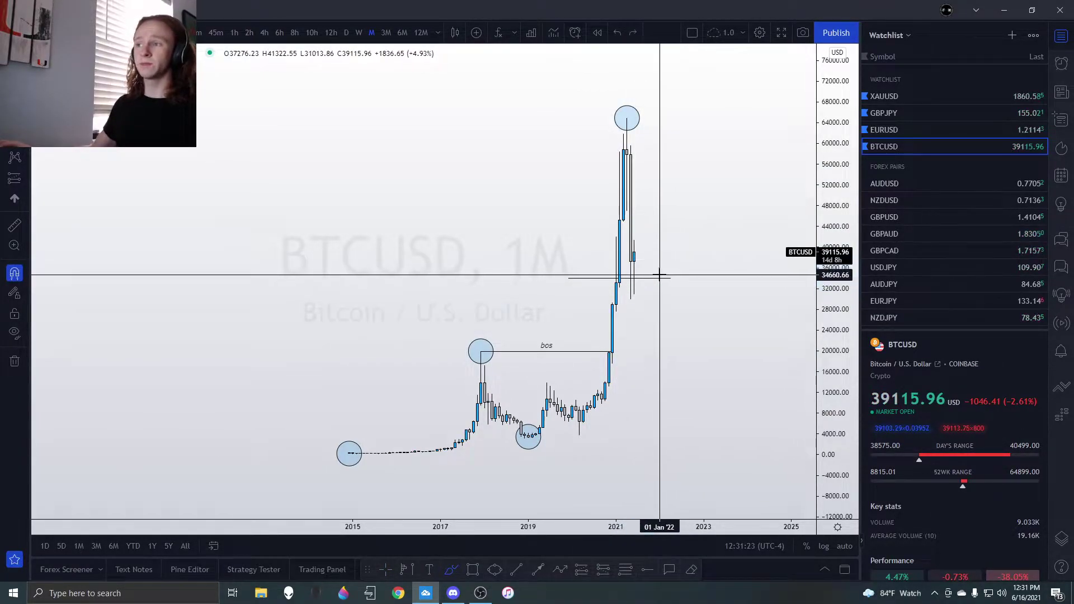
- Try to sketch a projection with circles on the 2021 low and above the 2021 high, joined by a path
{"action": "left_click", "coordinate": [386, 570]}
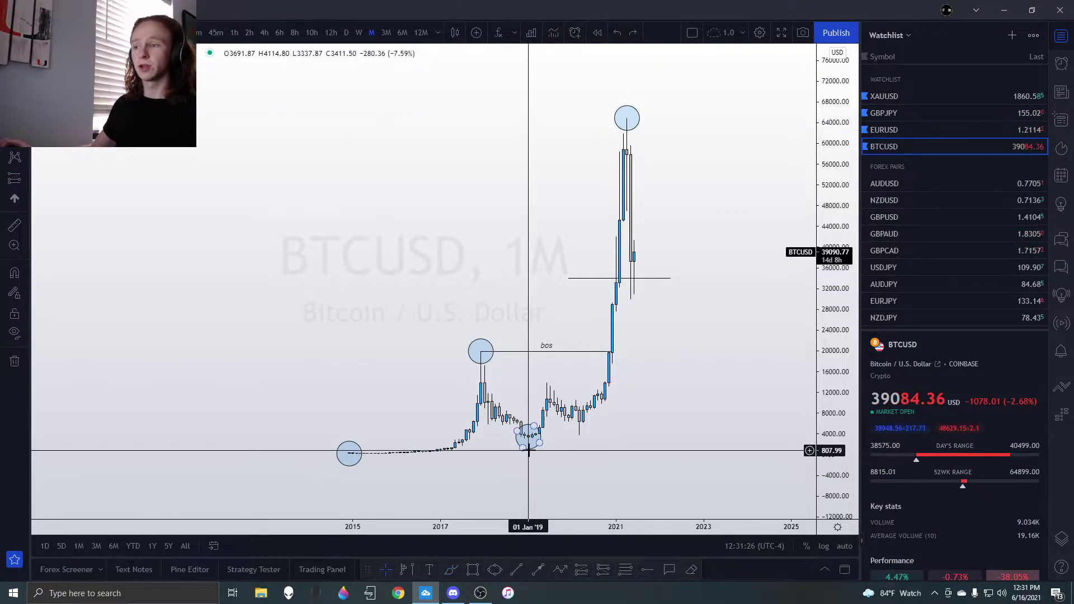
{"action": "mouse_move", "coordinate": [528, 451]}
{"action": "left_mouse_down"}
{"action": "mouse_move", "coordinate": [642, 316]}
{"action": "mouse_move", "coordinate": [756, 131]}
{"action": "mouse_move", "coordinate": [763, 70]}
{"action": "left_mouse_up"}
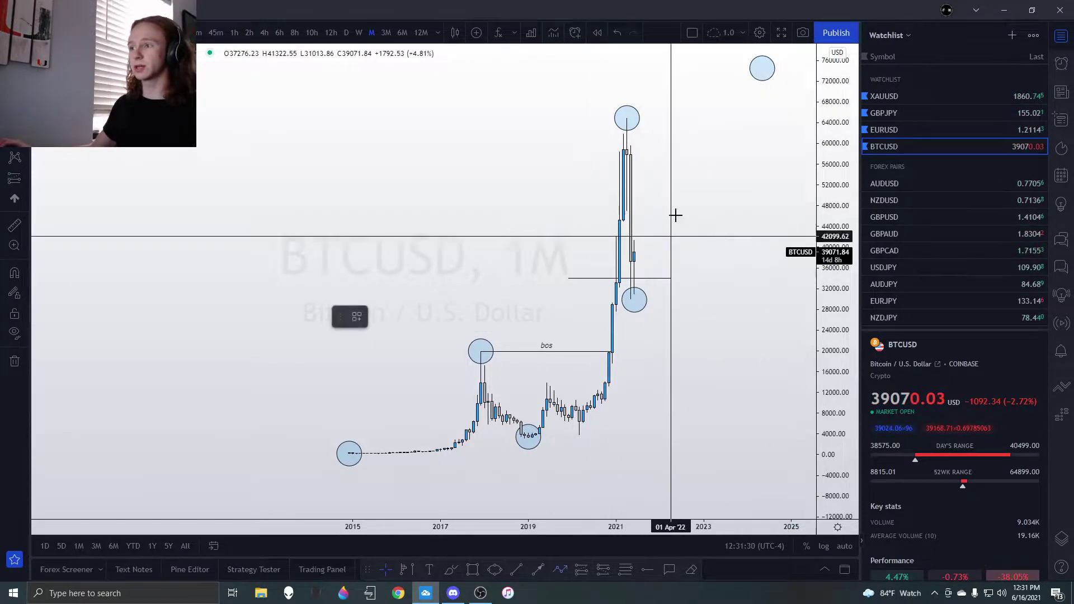
{"action": "left_click_drag", "start_coordinate": [634, 295], "coordinate": [749, 73]}
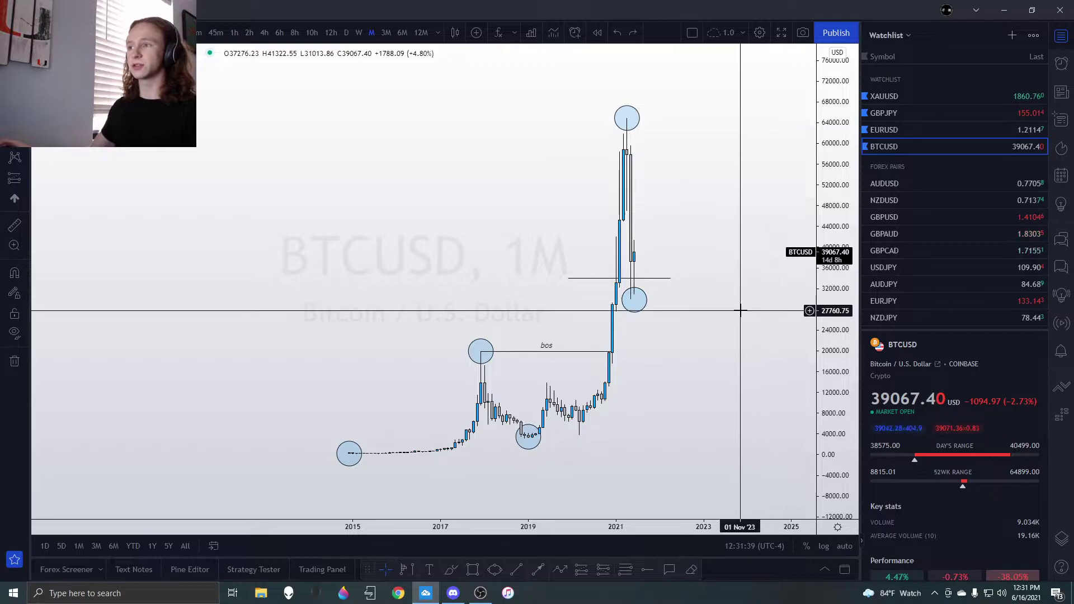
{"action": "left_click", "coordinate": [470, 570]}
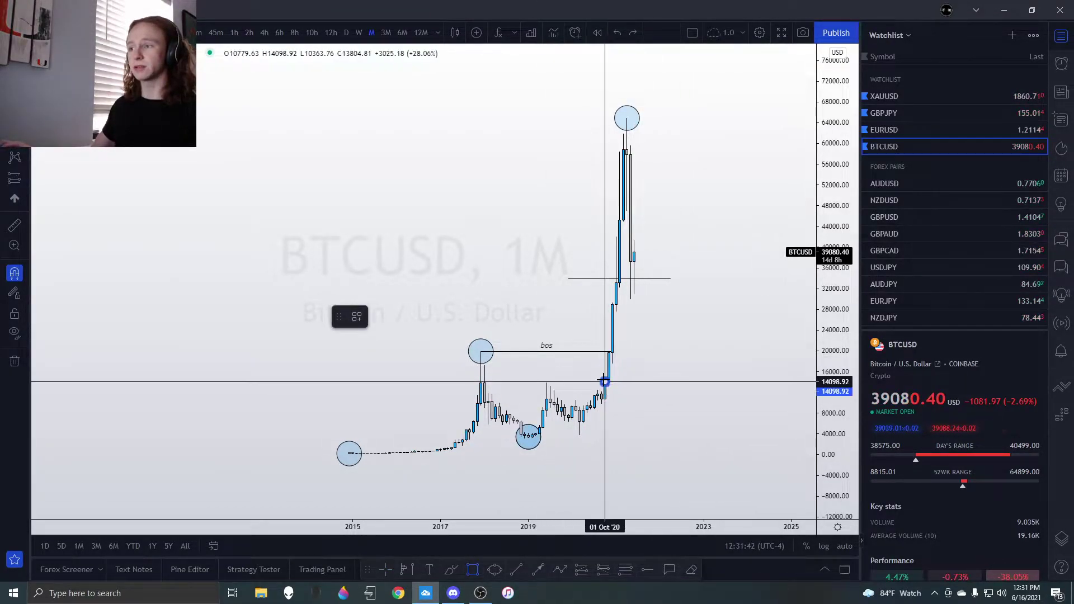
{"action": "left_click", "coordinate": [612, 363], "text": "ctrl"}
{"action": "left_click_drag", "start_coordinate": [613, 372], "coordinate": [750, 375]}
{"action": "key", "text": "ctrl+z"}
{"action": "key", "text": "ctrl+z"}
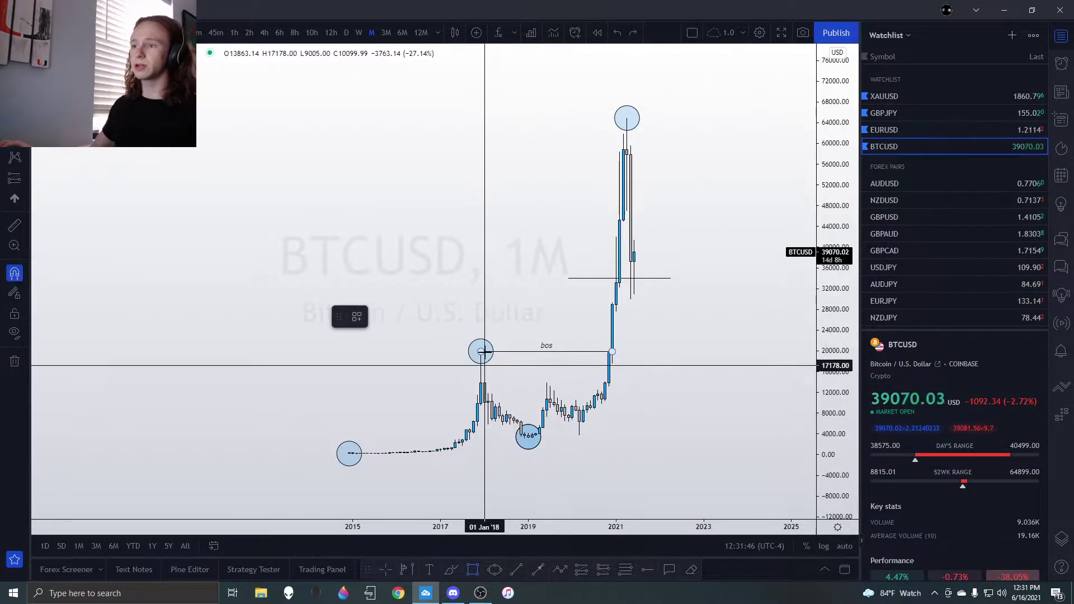
- Draw a green rectangle from the December 2017 high down to the 2019 low, extending it to about late 2024
{"action": "left_click_drag", "start_coordinate": [481, 351], "coordinate": [689, 410]}
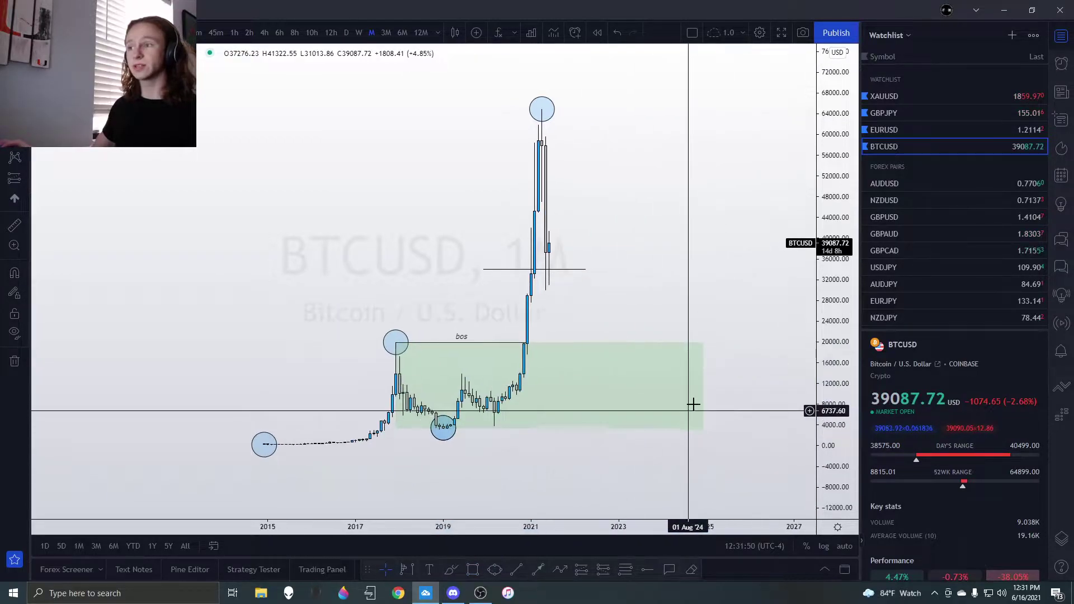
- Apply the saved OB template to the rectangle over the 2017–2019 range
{"action": "double_click", "coordinate": [703, 384]}
{"action": "left_click", "coordinate": [468, 402]}
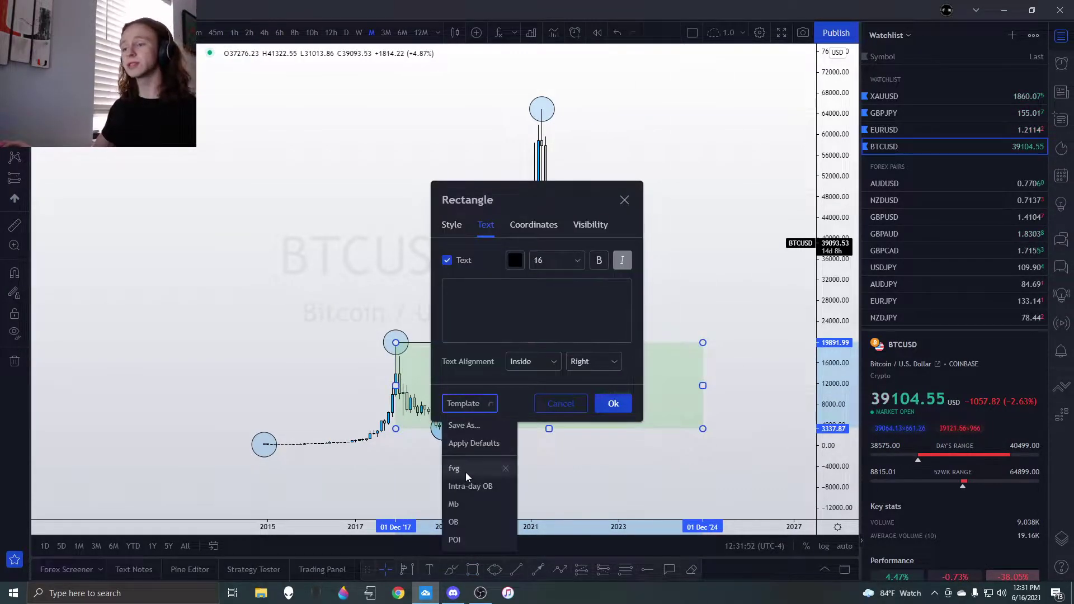
{"action": "left_click", "coordinate": [453, 523]}
{"action": "left_click", "coordinate": [314, 443]}
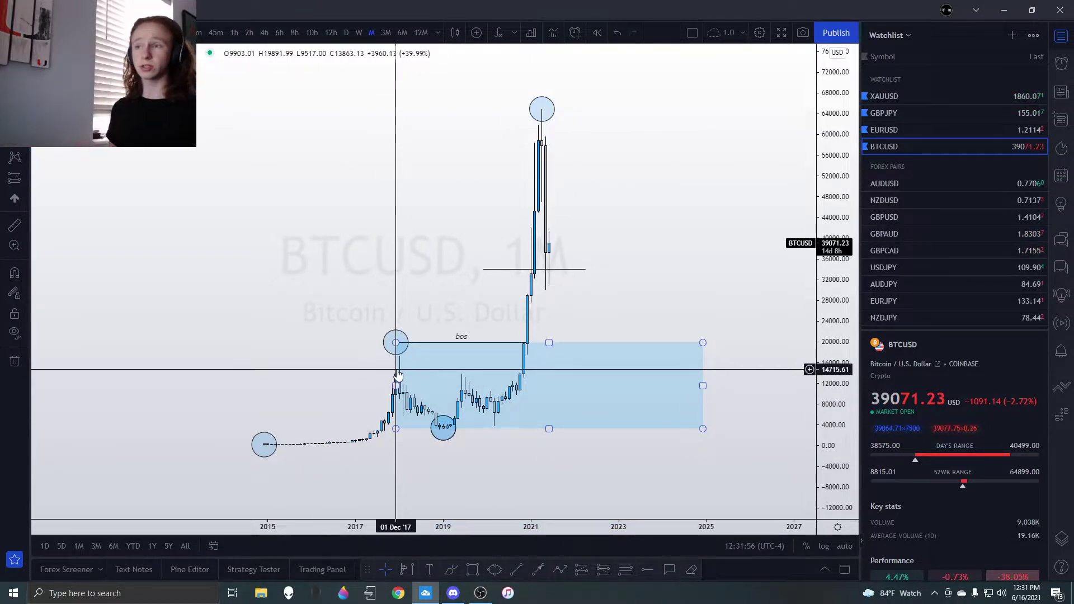
{"action": "left_click", "coordinate": [747, 343]}
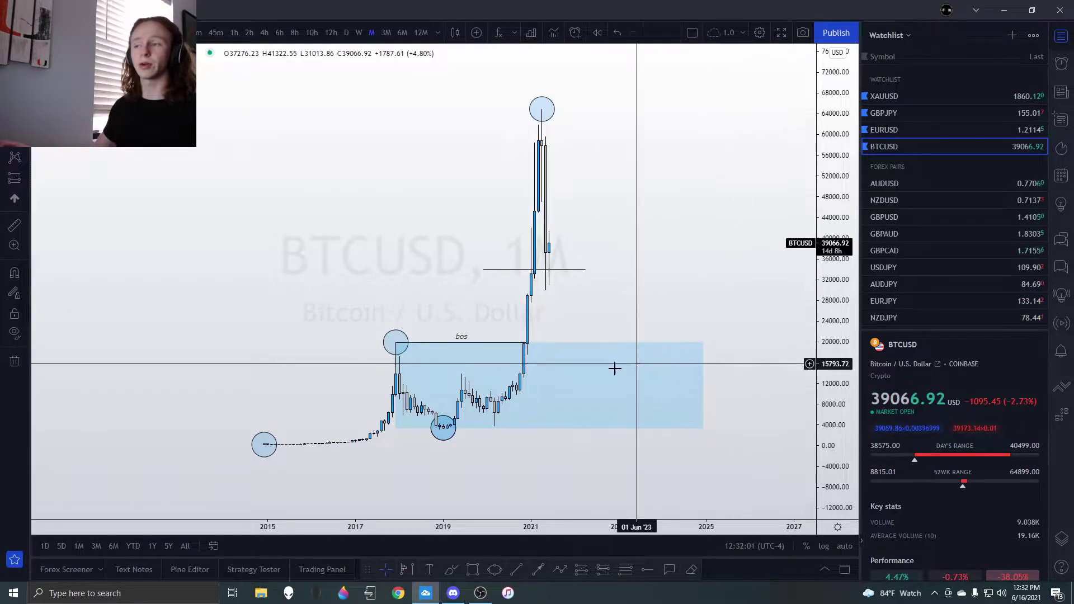
- On the 12-month chart, reshape the demand rectangle so that its upper corner snaps to the 2018 candle's high at 17178.00
{"action": "left_click", "coordinate": [403, 34]}
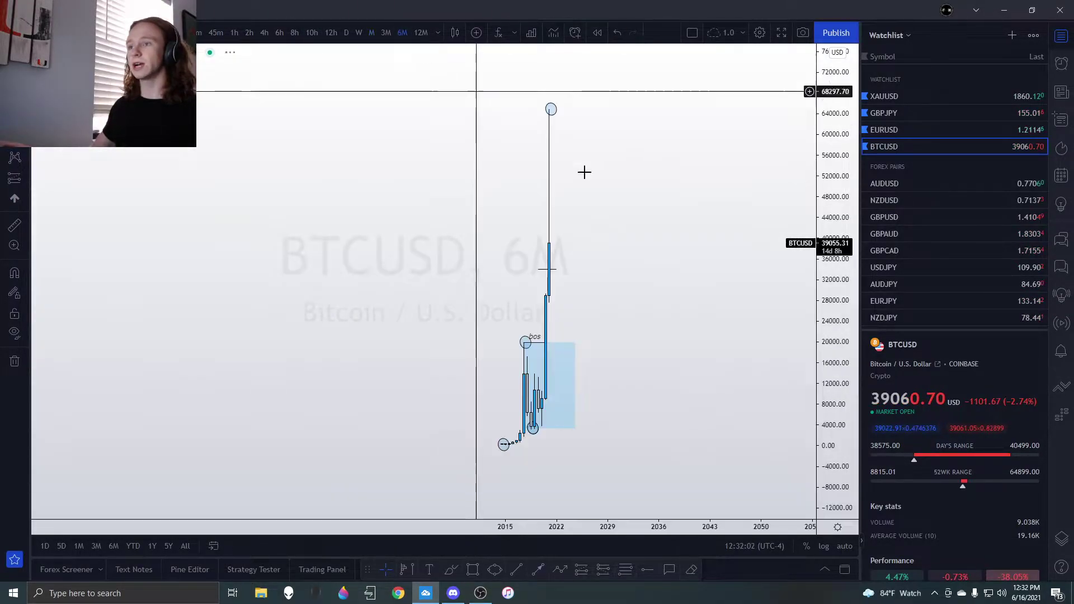
{"action": "left_click", "coordinate": [421, 32]}
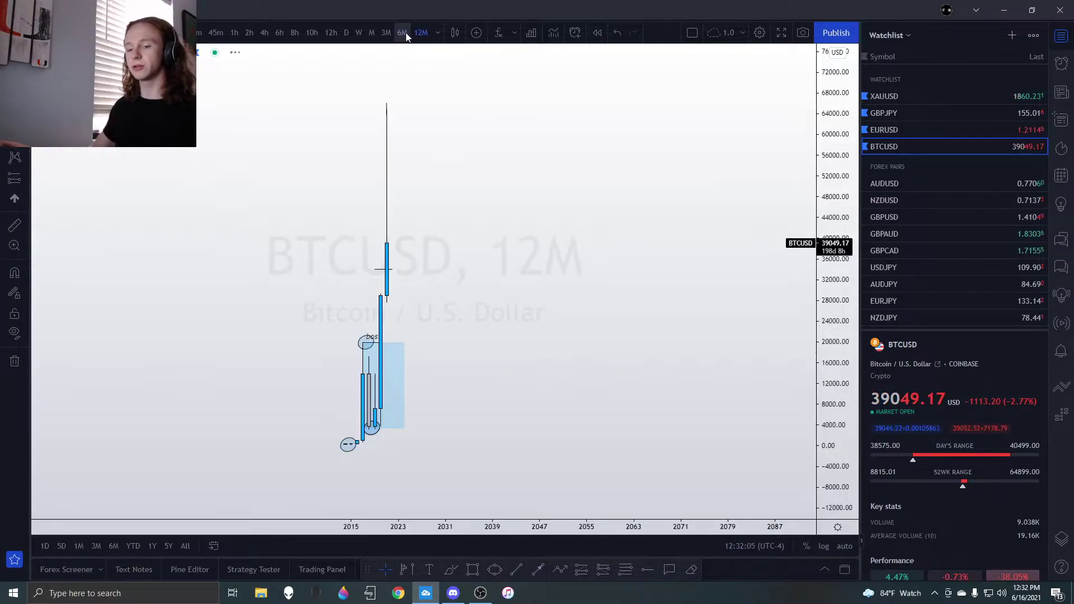
{"action": "scroll", "coordinate": [612, 348], "scroll_direction": "down", "scroll_amount": 3}
{"action": "scroll", "coordinate": [501, 348], "scroll_direction": "up", "scroll_amount": 7}
{"action": "left_click_drag", "start_coordinate": [378, 356], "coordinate": [482, 384]}
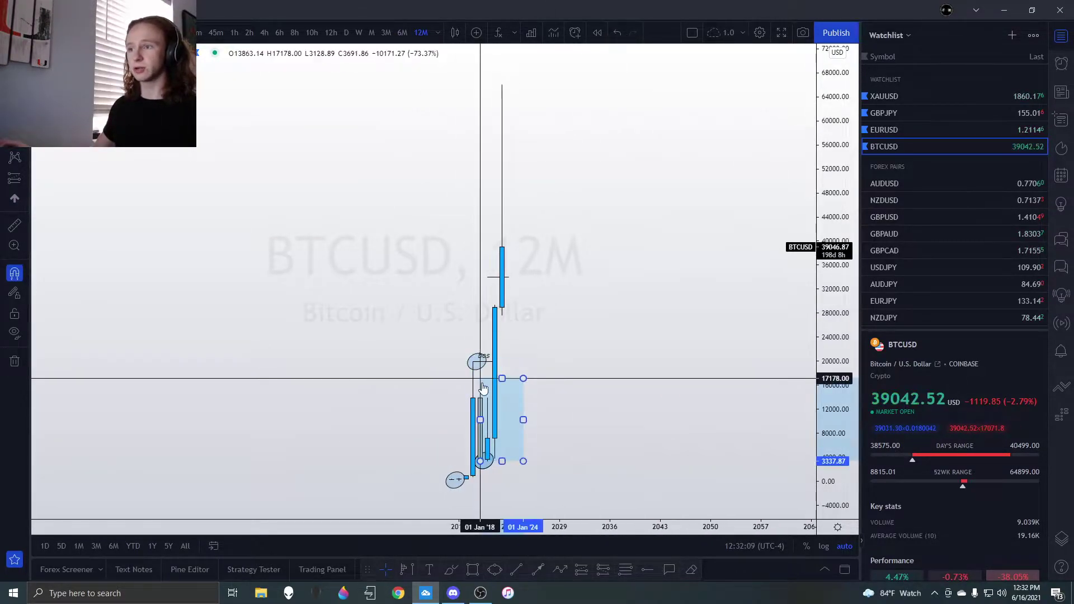
{"action": "left_click", "coordinate": [571, 374]}
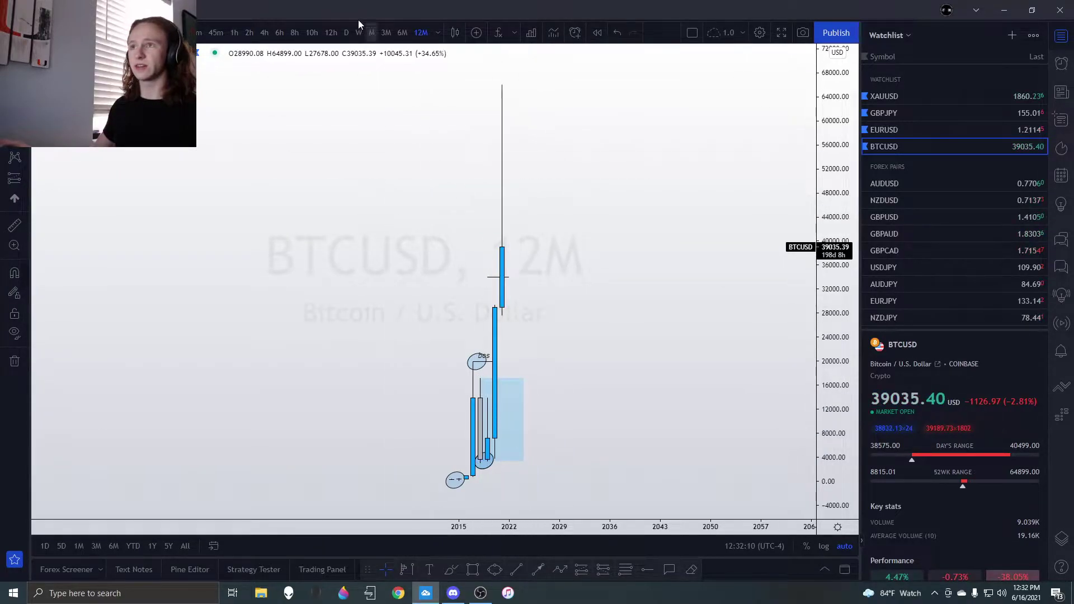
- On the monthly chart, snap the demand rectangle's starting corner to the December 2017 high at 19891.99 and label it "Yearly Demand + Void"
{"action": "left_click", "coordinate": [373, 33]}
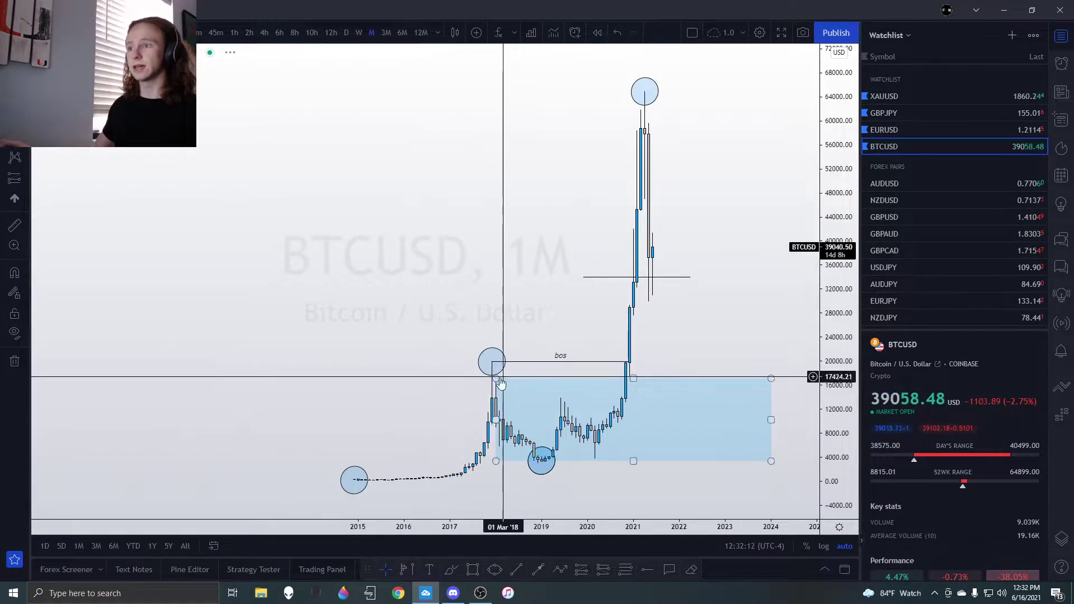
{"action": "left_click_drag", "start_coordinate": [496, 379], "coordinate": [491, 361]}
{"action": "left_click_drag", "start_coordinate": [717, 341], "coordinate": [645, 341]}
{"action": "double_click", "coordinate": [700, 411]}
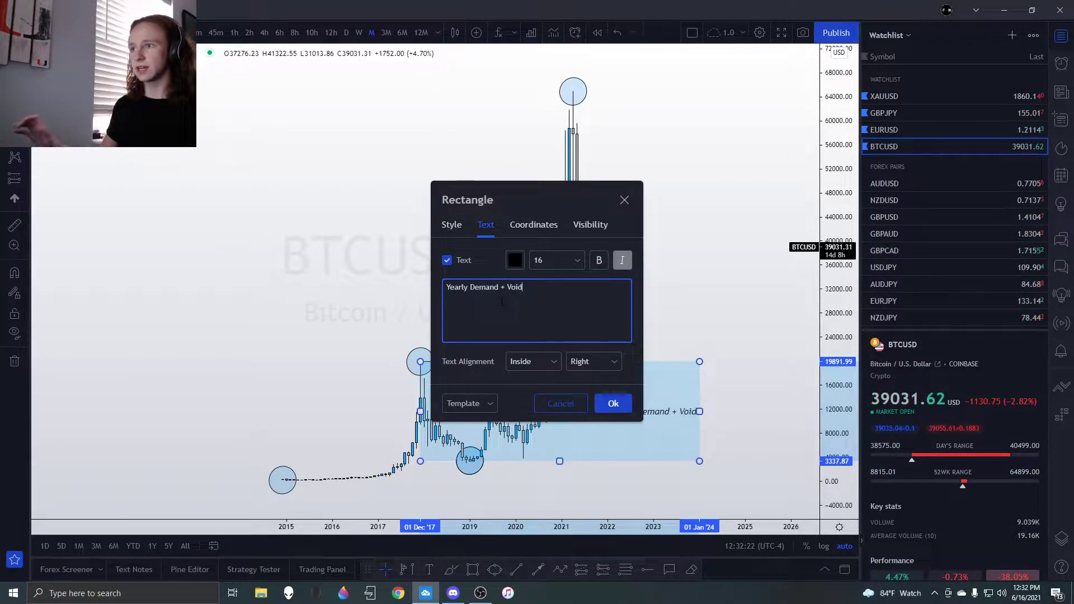
{"action": "left_click", "coordinate": [614, 404]}
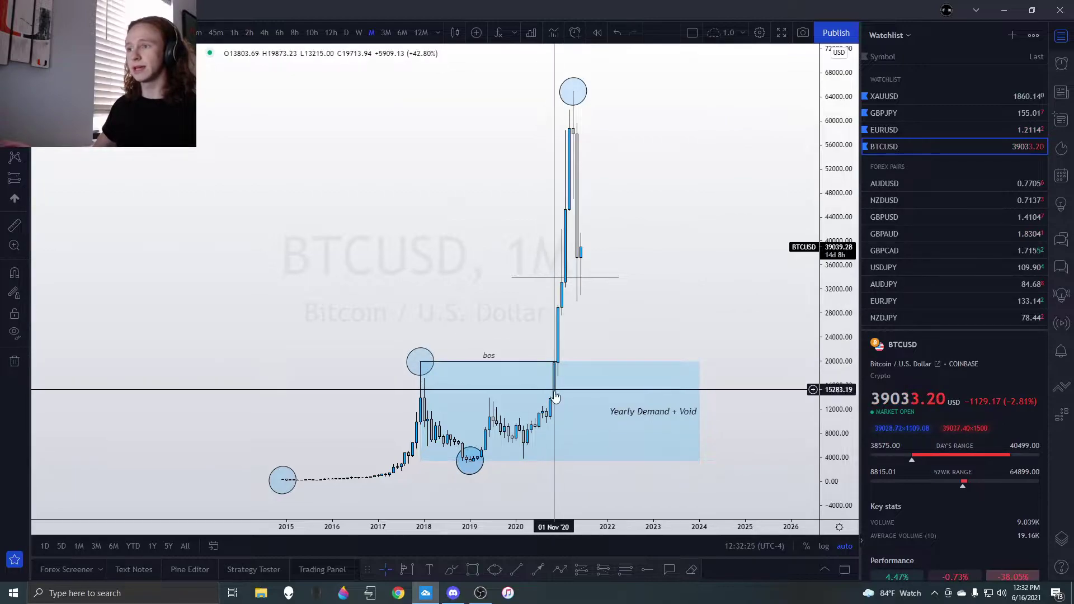
- Try to mark horizontal levels with brush strokes across the late-2020 rally candles, in and just above the demand rectangle
{"action": "left_click", "coordinate": [451, 570]}
{"action": "left_click_drag", "start_coordinate": [532, 386], "coordinate": [592, 381]}
{"action": "left_click_drag", "start_coordinate": [538, 333], "coordinate": [623, 342]}
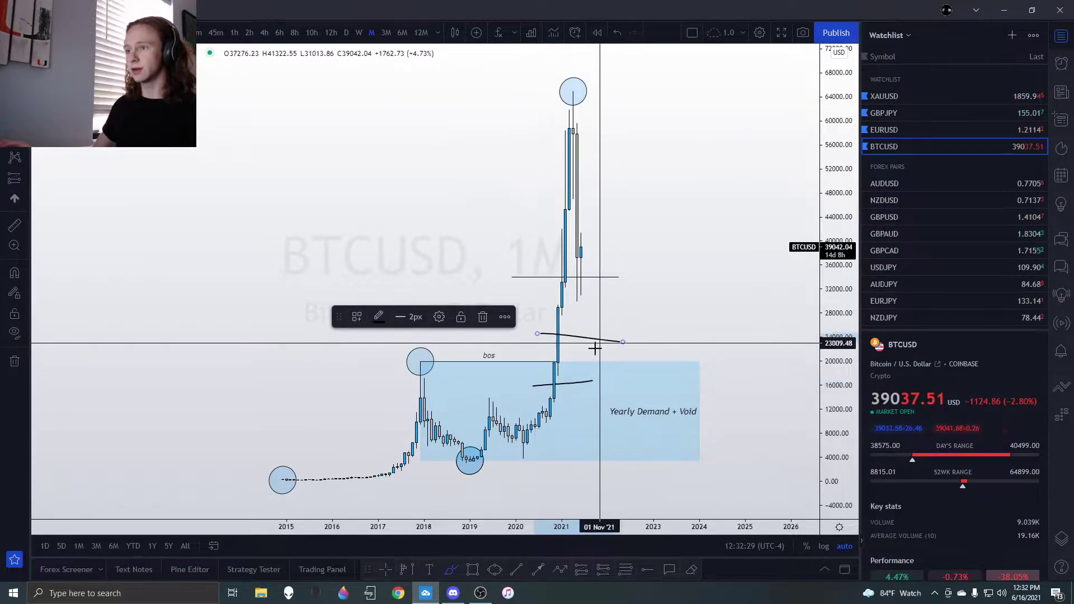
{"action": "left_click_drag", "start_coordinate": [538, 407], "coordinate": [608, 405]}
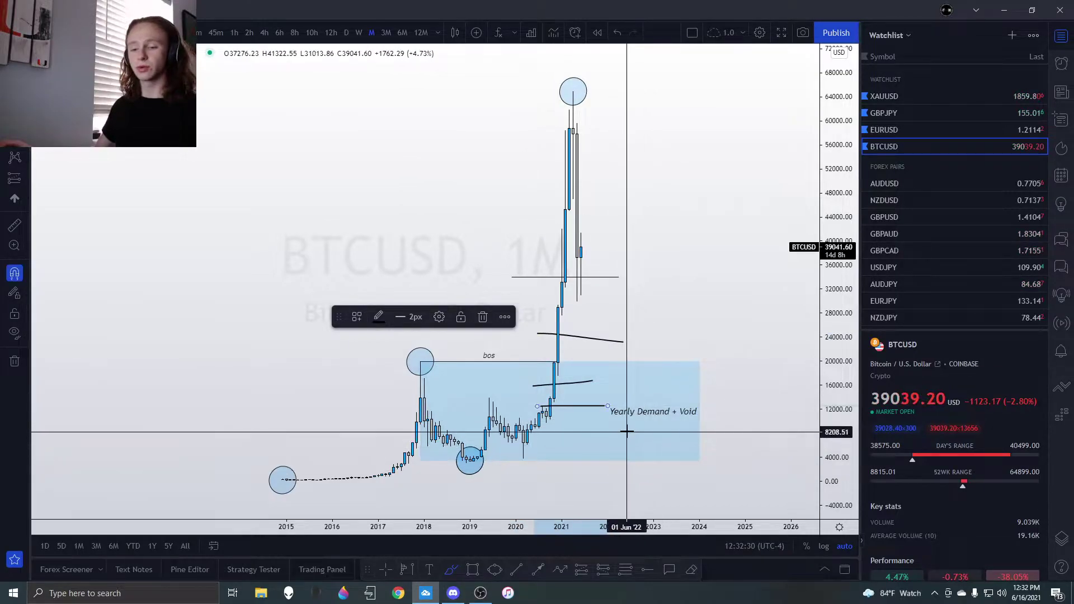
{"action": "key", "text": "ctrl+z"}
{"action": "key", "text": "ctrl+z"}
{"action": "key", "text": "ctrl+z"}
- Try a rising projection stroke from the current price and clear the retracement midpoint line from the chart
{"action": "mouse_move", "coordinate": [578, 273]}
{"action": "left_mouse_down"}
{"action": "mouse_move", "coordinate": [628, 394]}
{"action": "mouse_move", "coordinate": [778, 33]}
{"action": "left_mouse_up"}
{"action": "key", "text": "ctrl+z"}
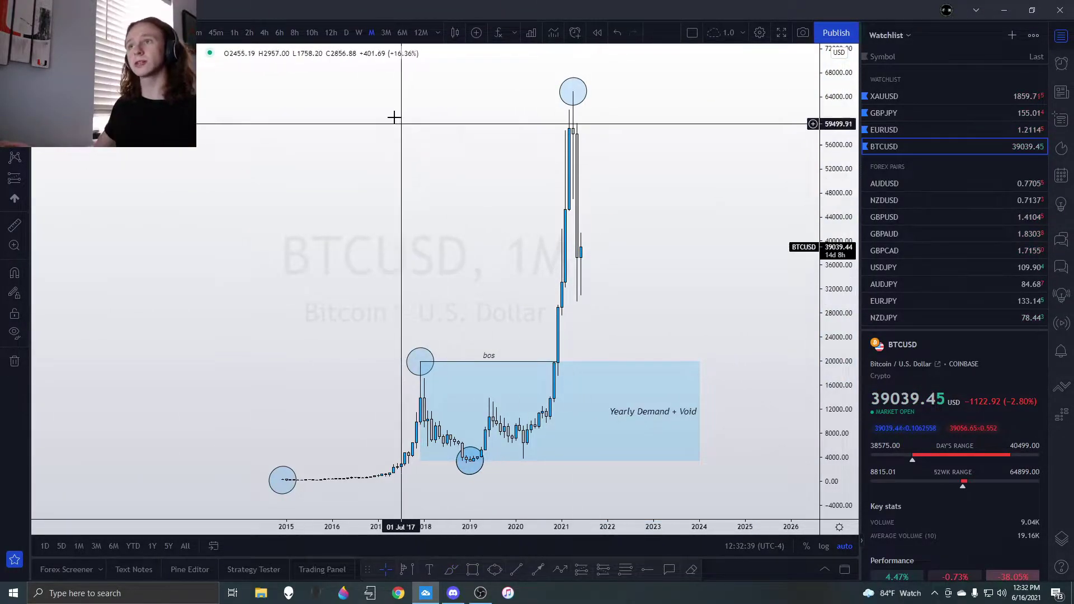
- Open the weekly chart and examine the price action around the 2021 high, trying a brush stroke on the top
{"action": "left_click", "coordinate": [359, 32]}
{"action": "scroll", "coordinate": [592, 191], "scroll_direction": "down", "scroll_amount": 3}
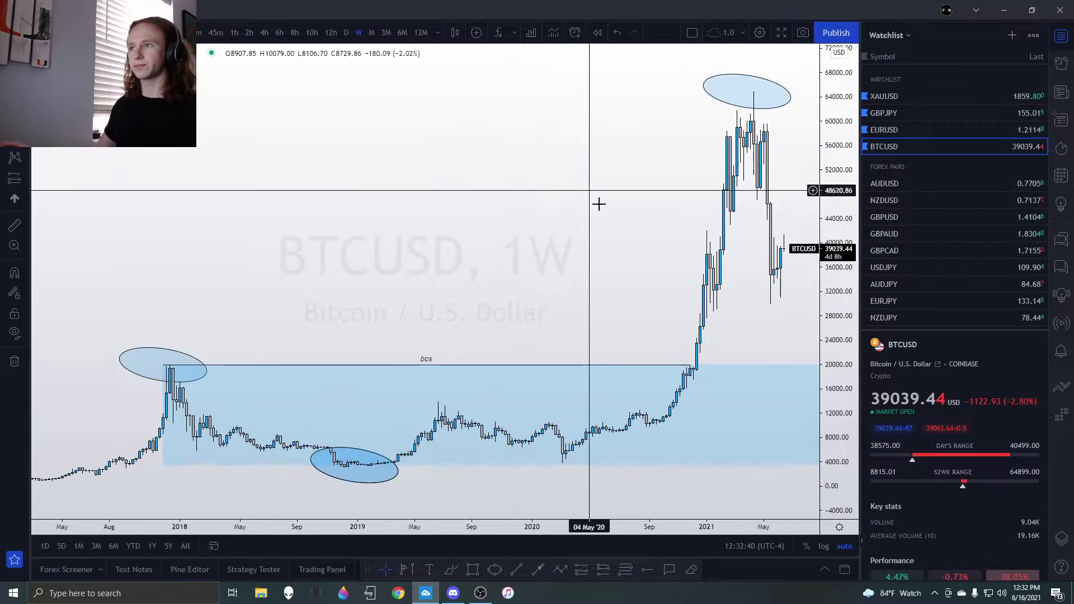
{"action": "scroll", "coordinate": [701, 264], "scroll_direction": "up", "scroll_amount": 5}
{"action": "left_click_drag", "start_coordinate": [850, 228], "coordinate": [845, 307]}
{"action": "scroll", "coordinate": [800, 291], "scroll_direction": "down", "scroll_amount": 3}
{"action": "left_click_drag", "start_coordinate": [756, 273], "coordinate": [694, 291]}
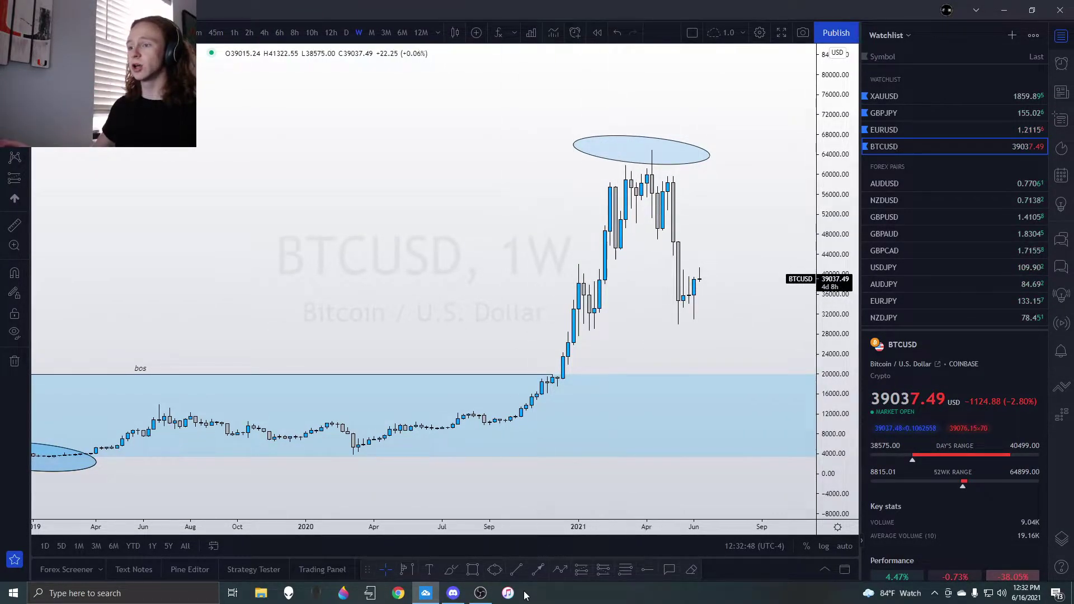
{"action": "left_click", "coordinate": [447, 569]}
{"action": "mouse_move", "coordinate": [686, 173]}
{"action": "left_mouse_down"}
{"action": "mouse_move", "coordinate": [717, 192]}
{"action": "mouse_move", "coordinate": [662, 180]}
{"action": "mouse_move", "coordinate": [656, 159]}
{"action": "left_mouse_up"}
{"action": "key", "text": "ctrl+z"}
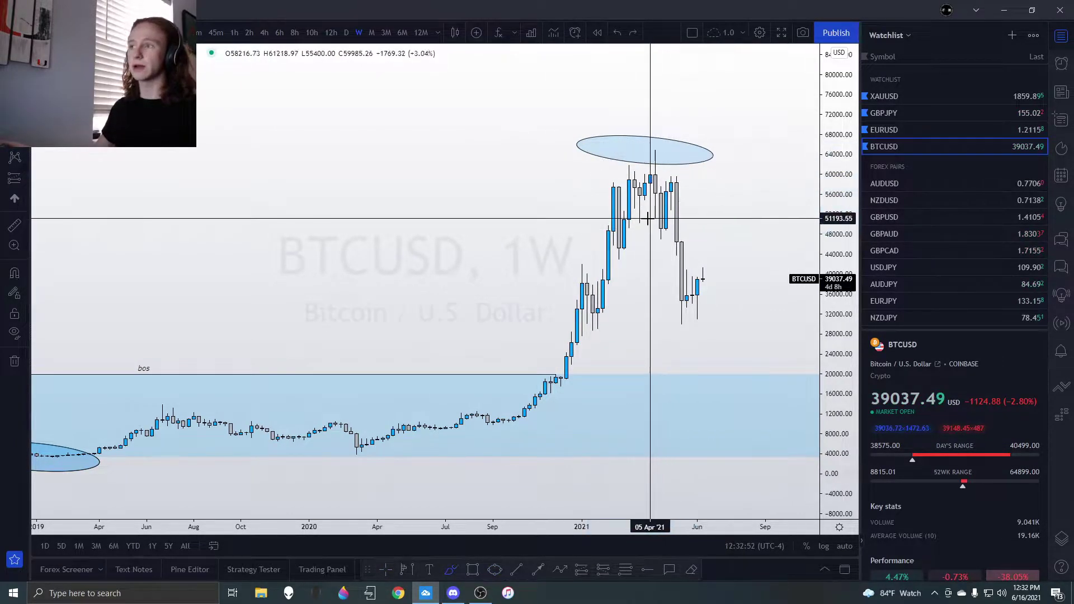
- Switch the chart to the daily timeframe and fit the price scale to the 2021 candles
{"action": "left_click", "coordinate": [346, 32]}
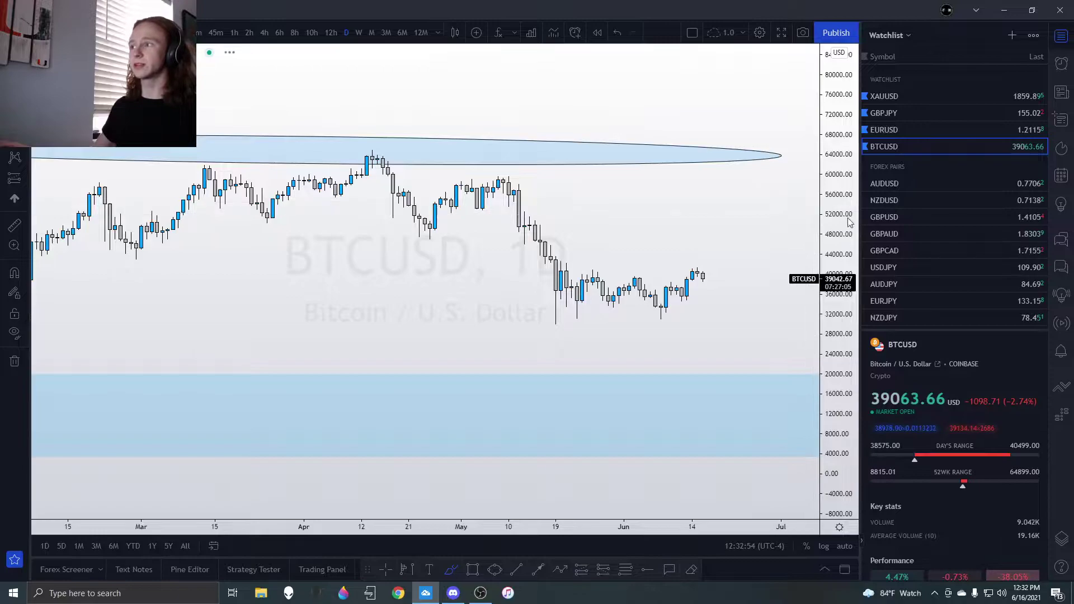
{"action": "double_click", "coordinate": [839, 221]}
{"action": "scroll", "coordinate": [767, 248], "scroll_direction": "down", "scroll_amount": 3}
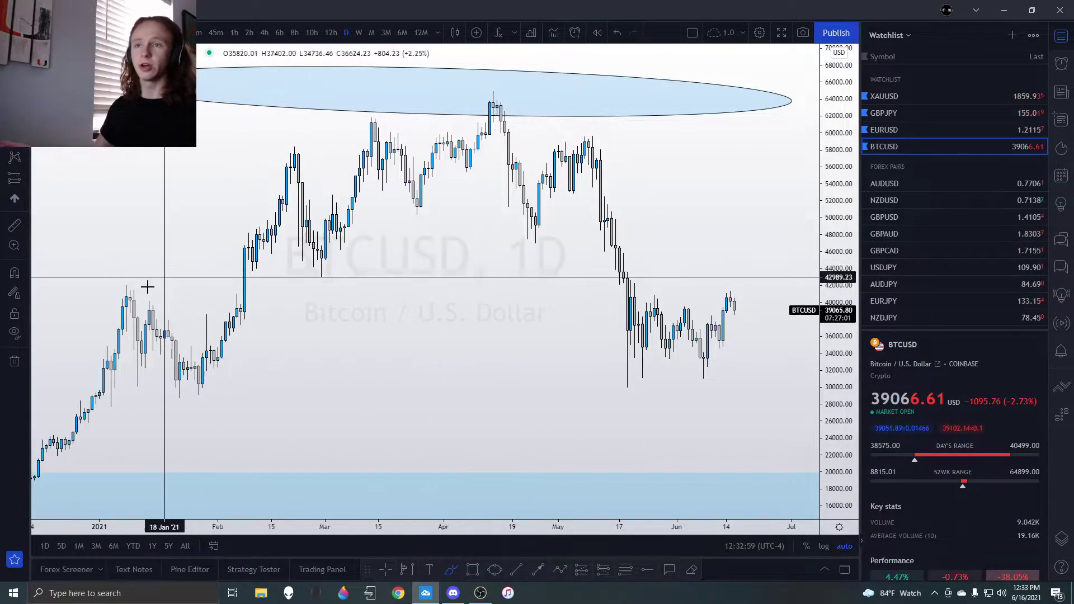
- Try to brush the swing path from January to April 2021, a line under the late-March low and a circle around the April high
{"action": "mouse_move", "coordinate": [94, 392]}
{"action": "left_mouse_down"}
{"action": "mouse_move", "coordinate": [148, 278]}
{"action": "mouse_move", "coordinate": [193, 392]}
{"action": "mouse_move", "coordinate": [250, 232]}
{"action": "mouse_move", "coordinate": [319, 246]}
{"action": "mouse_move", "coordinate": [376, 112]}
{"action": "mouse_move", "coordinate": [428, 209]}
{"action": "mouse_move", "coordinate": [491, 104]}
{"action": "mouse_move", "coordinate": [536, 229]}
{"action": "left_mouse_up"}
{"action": "left_click_drag", "start_coordinate": [401, 214], "coordinate": [482, 219]}
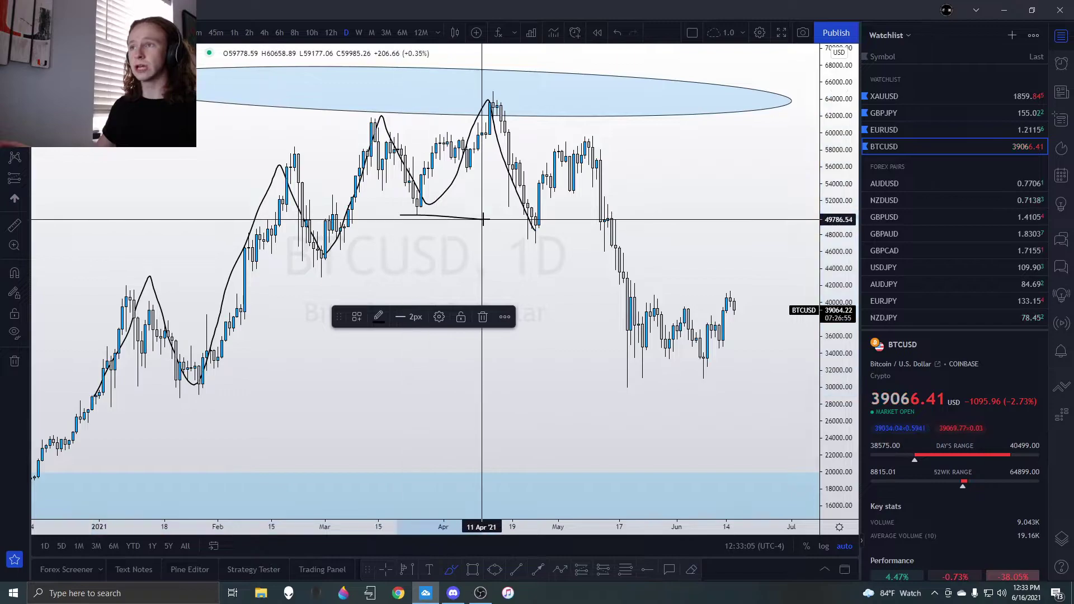
{"action": "left_click_drag", "start_coordinate": [513, 91], "coordinate": [495, 91]}
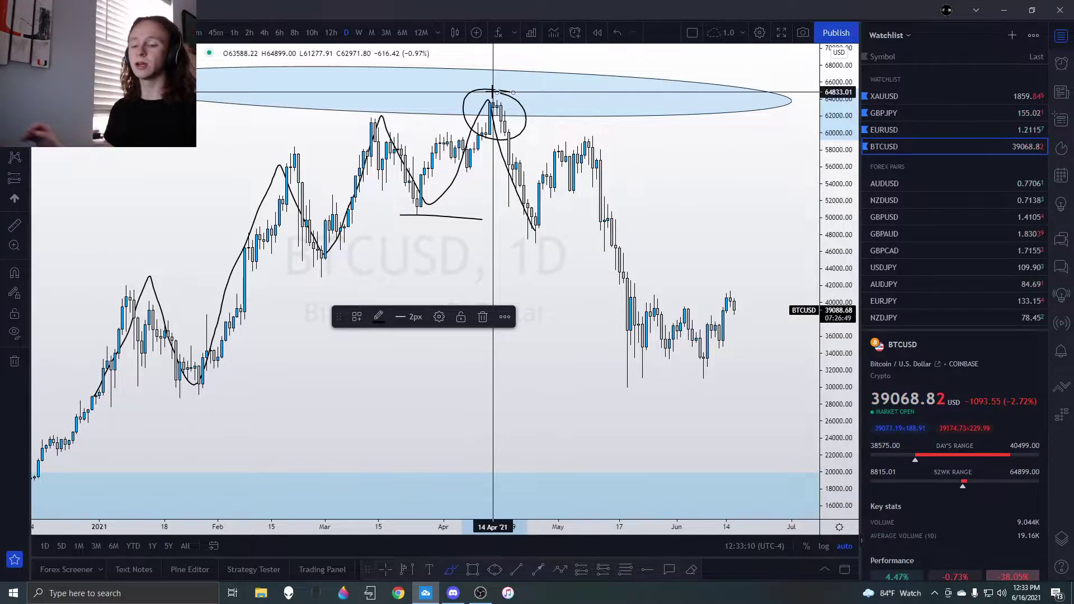
{"action": "key", "text": "ctrl+z"}
{"action": "key", "text": "ctrl+z"}
{"action": "key", "text": "ctrl+z"}
{"action": "key", "text": "ctrl+z"}
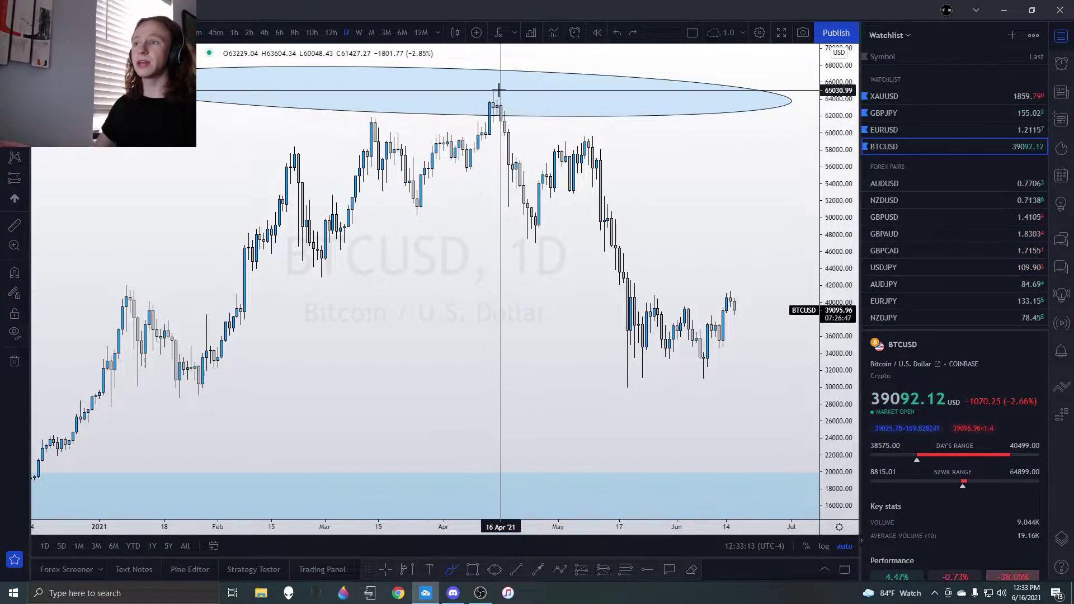
{"action": "key", "text": "ctrl+z"}
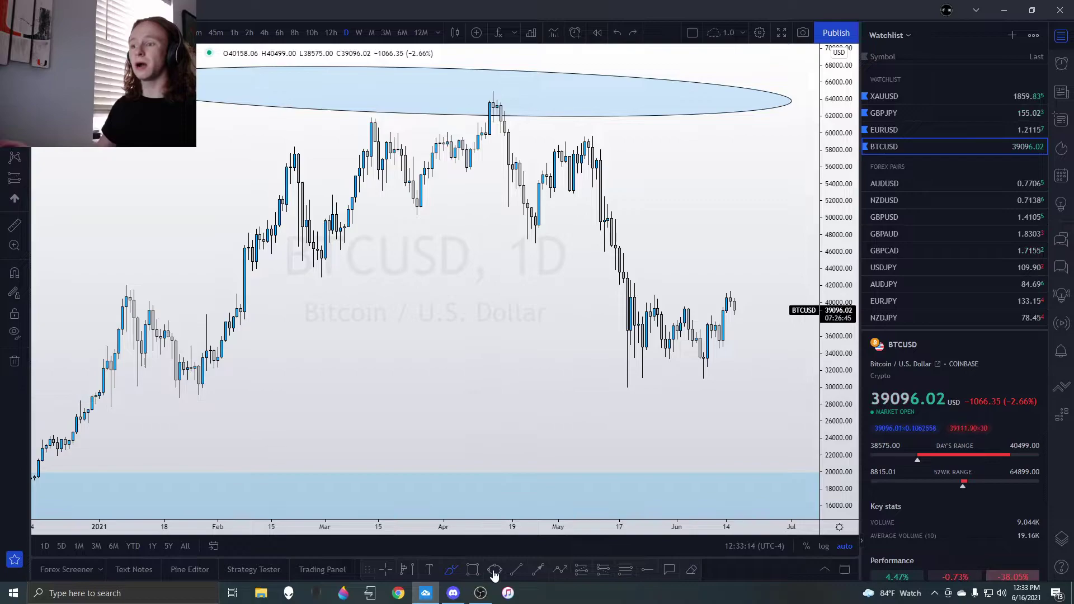
- Try to brush a level at the late-March low and a falling path from the April high
{"action": "left_click_drag", "start_coordinate": [412, 215], "coordinate": [492, 215]}
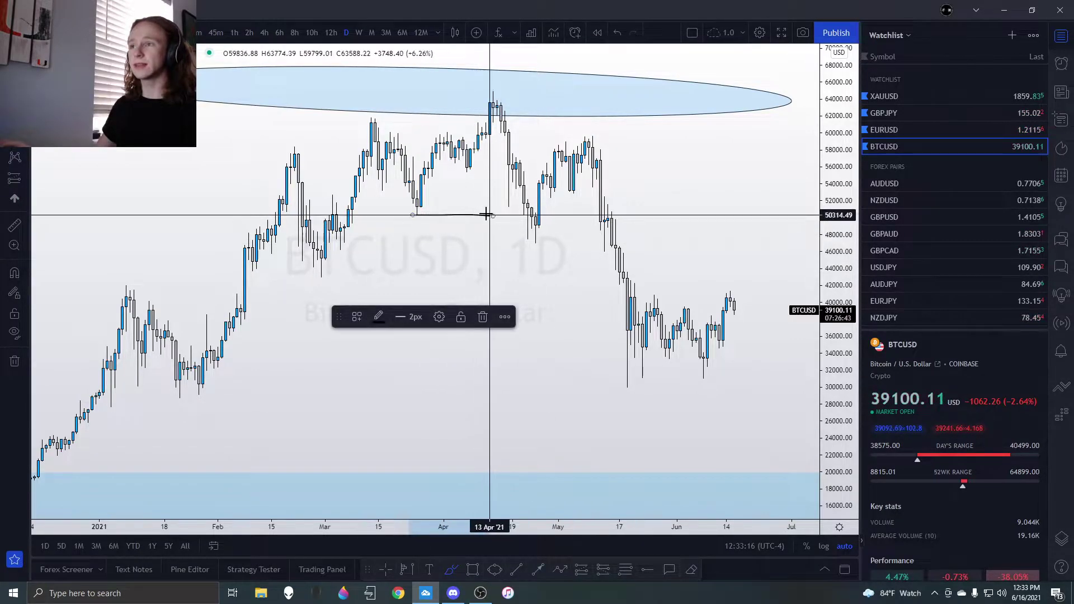
{"action": "mouse_move", "coordinate": [490, 106]}
{"action": "left_mouse_down"}
{"action": "mouse_move", "coordinate": [549, 220]}
{"action": "mouse_move", "coordinate": [598, 148]}
{"action": "mouse_move", "coordinate": [673, 376]}
{"action": "left_mouse_up"}
{"action": "key", "text": "ctrl+z"}
{"action": "key", "text": "ctrl+z"}
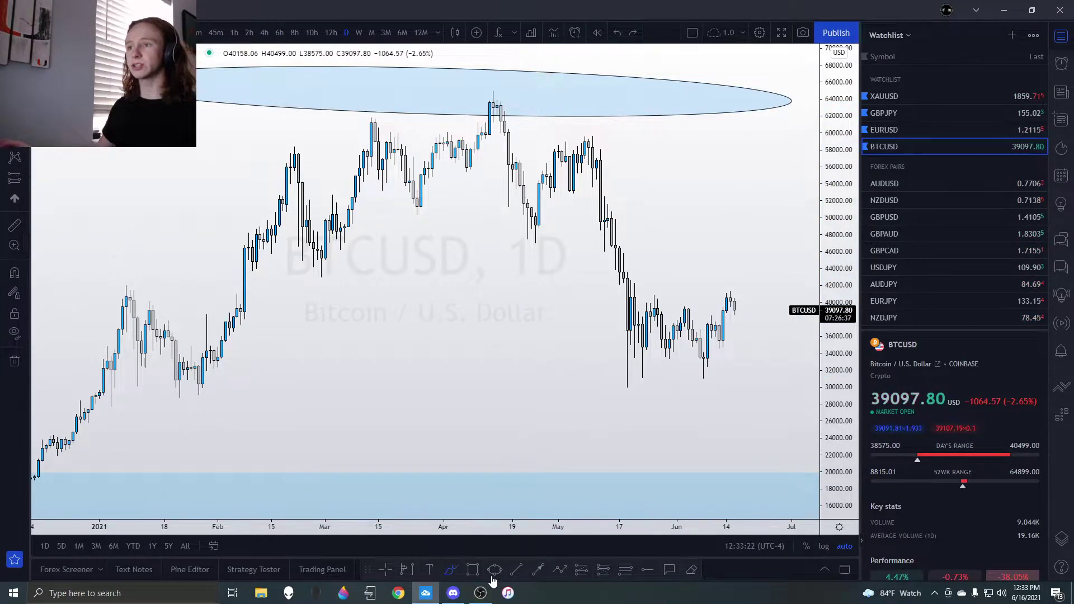
- Place small circles on the late-March low, the mid-April high and the 25 April low of 2021
{"action": "left_click", "coordinate": [413, 207]}
{"action": "left_click", "coordinate": [428, 219]}
{"action": "left_click", "coordinate": [417, 227]}
{"action": "left_click", "coordinate": [428, 226]}
{"action": "mouse_move", "coordinate": [413, 207]}
{"action": "left_mouse_down"}
{"action": "mouse_move", "coordinate": [511, 63]}
{"action": "mouse_move", "coordinate": [490, 102]}
{"action": "mouse_move", "coordinate": [517, 158]}
{"action": "mouse_move", "coordinate": [531, 257]}
{"action": "mouse_move", "coordinate": [543, 256]}
{"action": "left_mouse_up"}
{"action": "left_click", "coordinate": [428, 207]}
{"action": "left_click", "coordinate": [497, 129]}
{"action": "left_click", "coordinate": [542, 258]}
- Draw a trend line from the 25 March 2021 low at 50305.00 to 23 April and apply the template that labels it "bos"
{"action": "left_click", "coordinate": [516, 570]}
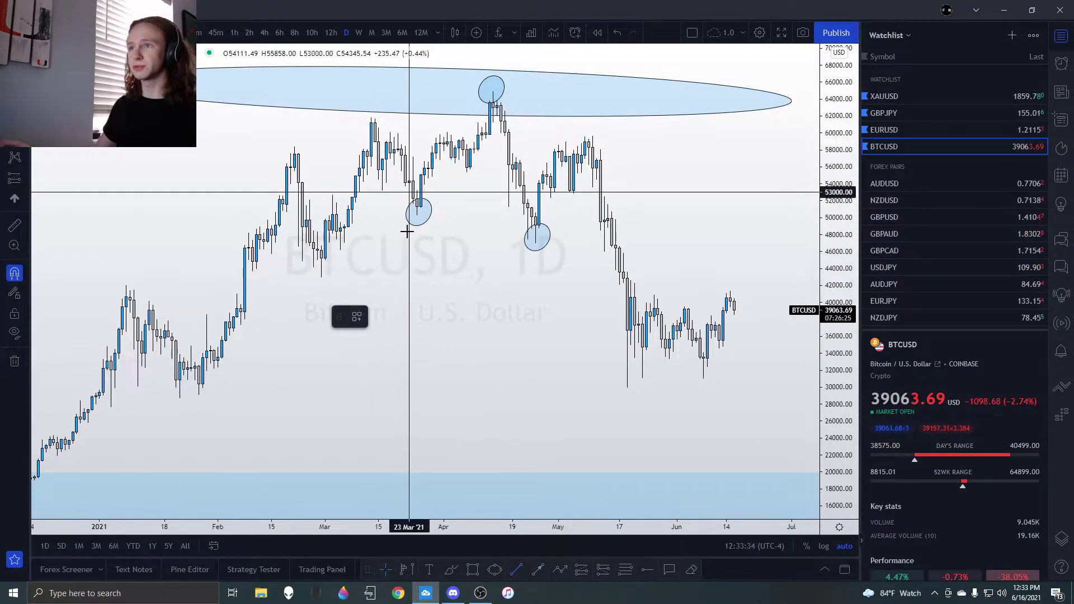
{"action": "left_click", "coordinate": [417, 215]}
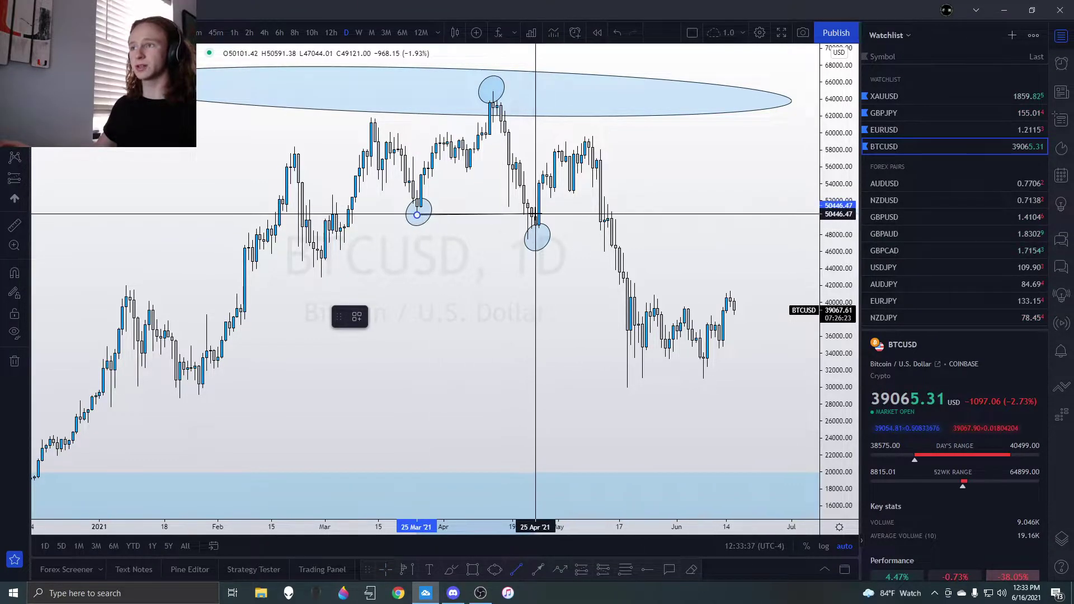
{"action": "left_click", "coordinate": [532, 213]}
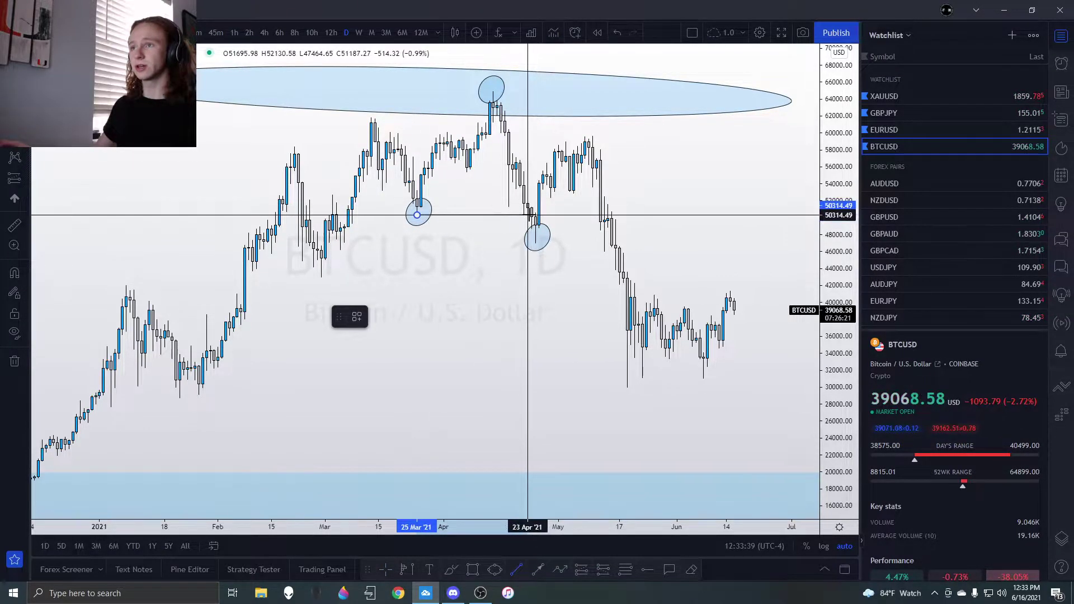
{"action": "double_click", "coordinate": [530, 214]}
{"action": "left_click", "coordinate": [534, 225]}
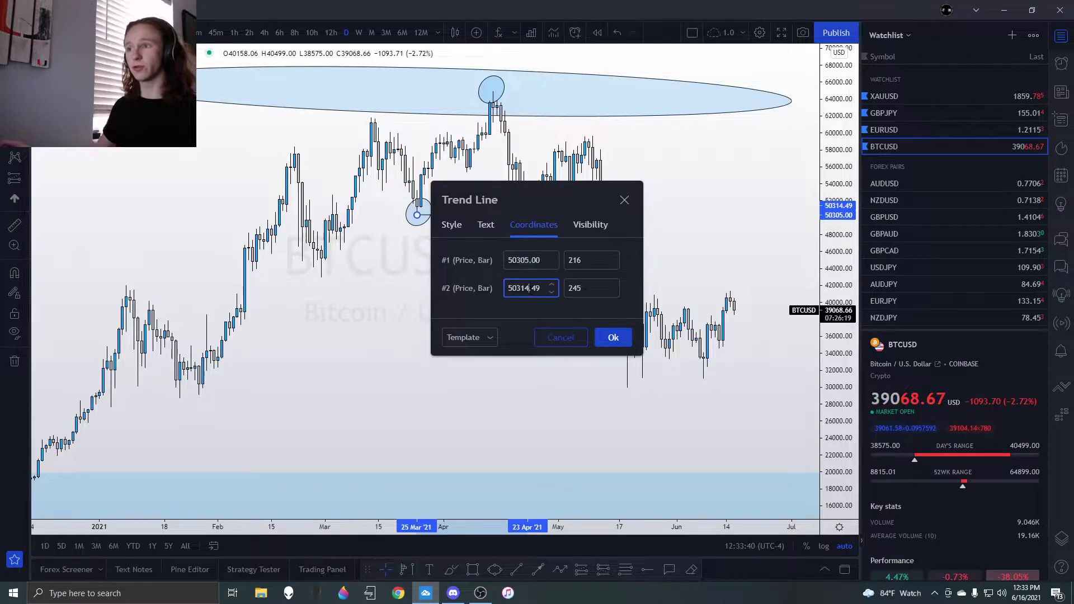
{"action": "left_click", "coordinate": [470, 338]}
{"action": "left_click", "coordinate": [458, 438]}
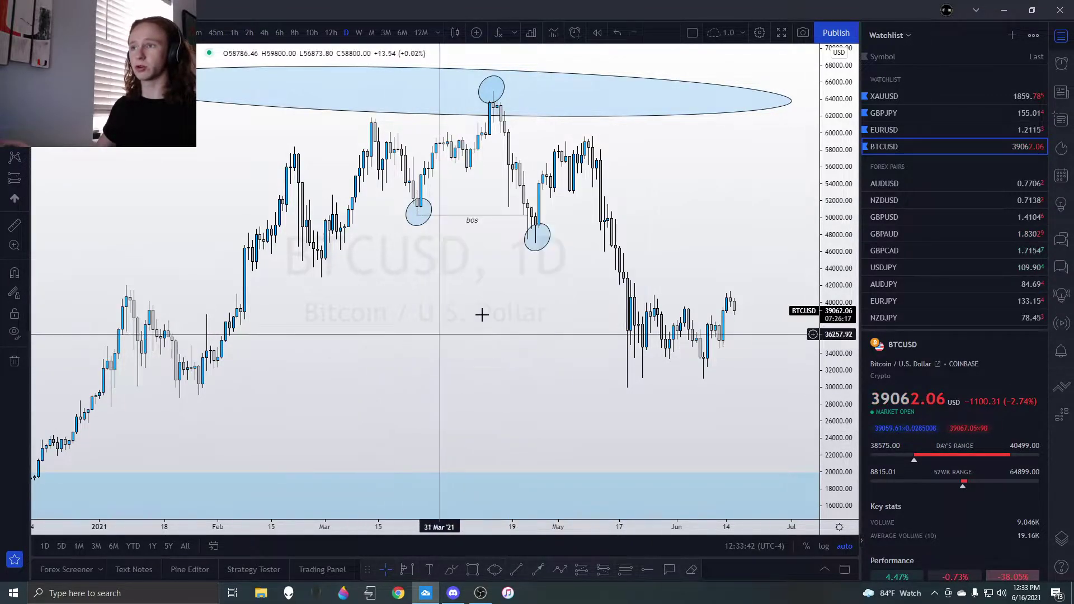
{"action": "left_click", "coordinate": [555, 211]}
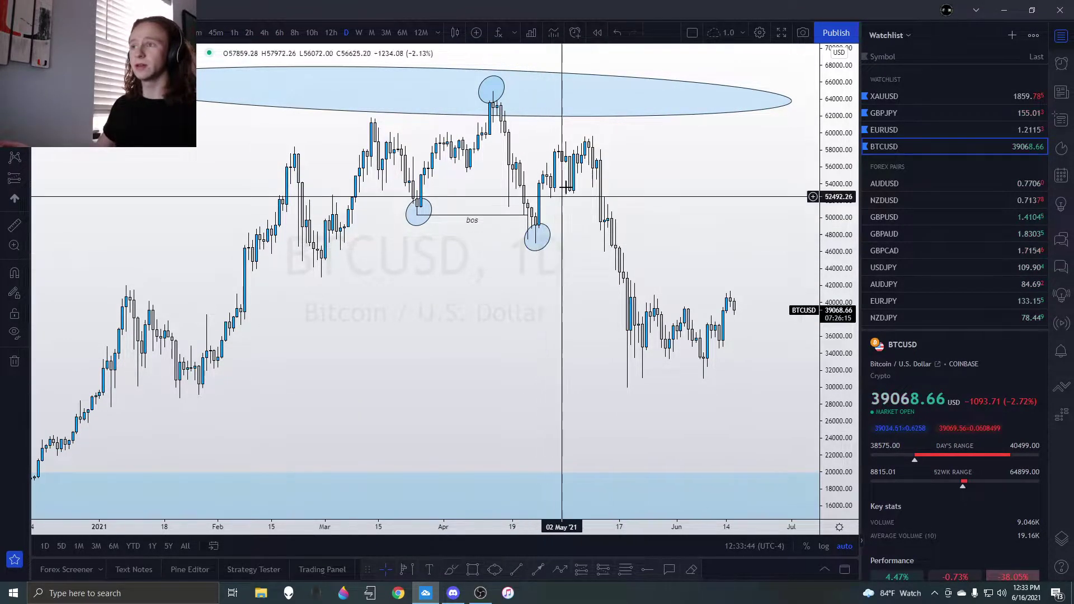
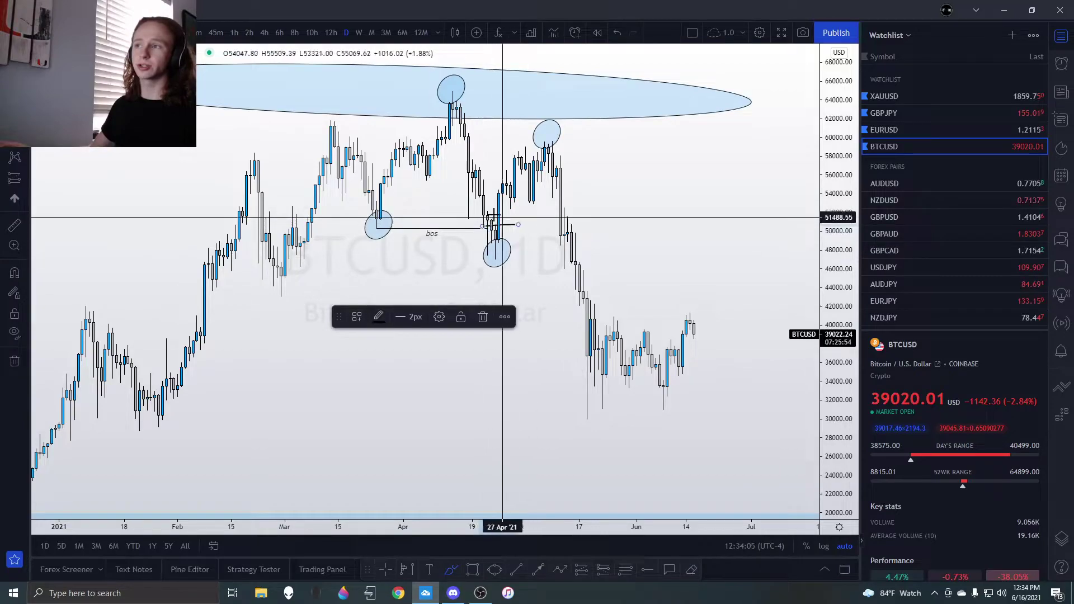
- Try to brush short horizontal levels up the late-April rally and a falling path from the May high
{"action": "mouse_move", "coordinate": [501, 196]}
{"action": "left_mouse_down"}
{"action": "mouse_move", "coordinate": [557, 193]}
{"action": "mouse_move", "coordinate": [549, 168]}
{"action": "left_mouse_up"}
{"action": "left_click_drag", "start_coordinate": [513, 159], "coordinate": [560, 157]}
{"action": "left_click_drag", "start_coordinate": [527, 153], "coordinate": [587, 154]}
{"action": "left_click_drag", "start_coordinate": [532, 155], "coordinate": [599, 155]}
{"action": "left_click_drag", "start_coordinate": [537, 138], "coordinate": [618, 361]}
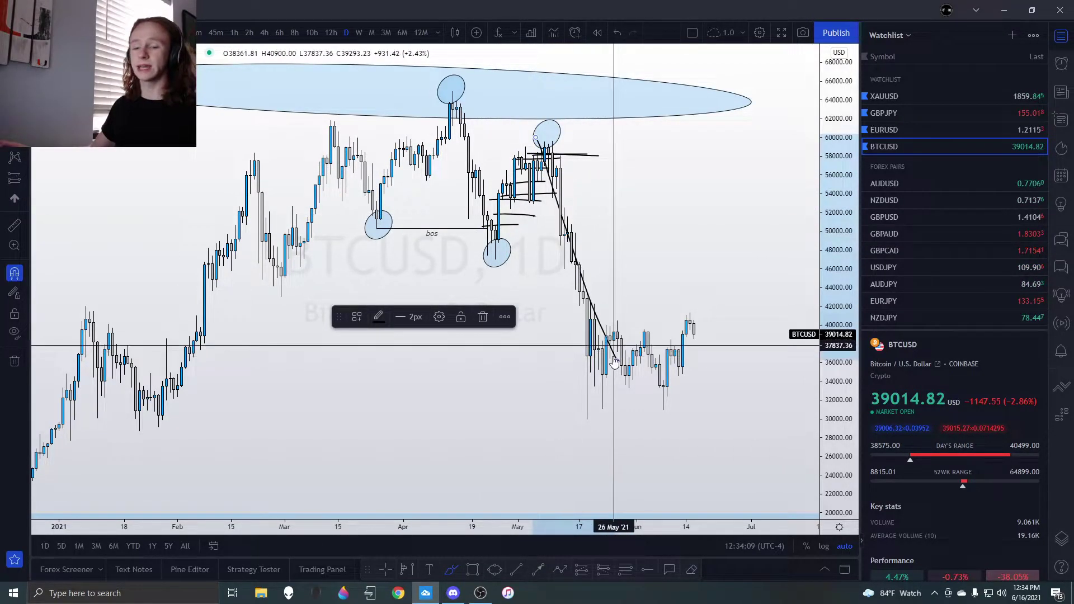
{"action": "key", "text": "ctrl+z"}
{"action": "key", "text": "ctrl+z"}
{"action": "key", "text": "ctrl+z"}
{"action": "key", "text": "ctrl+z"}
{"action": "key", "text": "ctrl+z"}
{"action": "key", "text": "ctrl+z"}
{"action": "key", "text": "ctrl+z"}
{"action": "key", "text": "ctrl+z"}
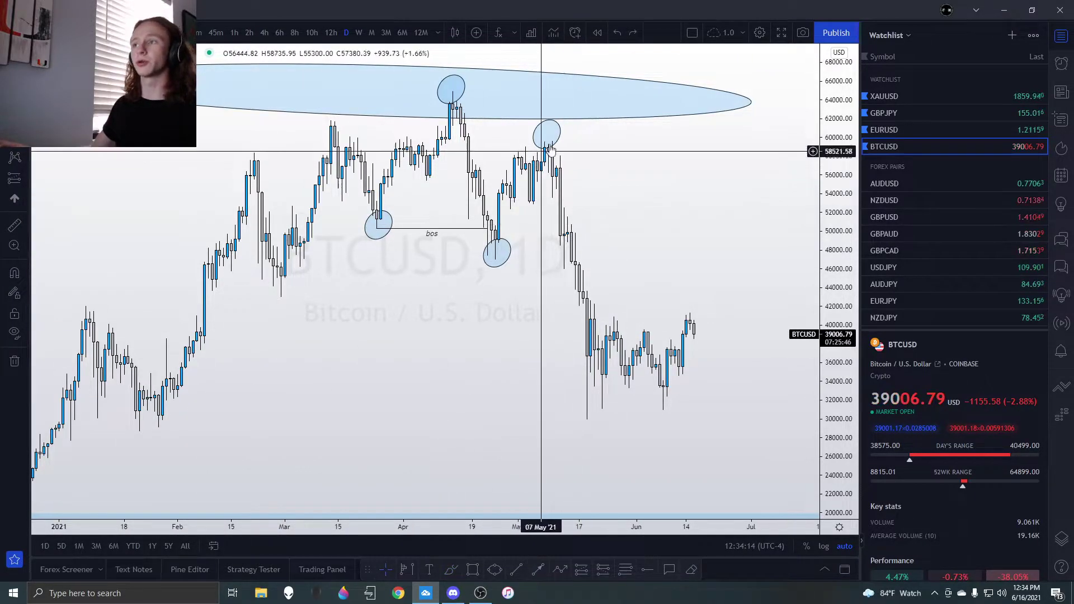
- Copy the swing circle from the May high to the May 2021 low near 30000 and brush a rising path from it to about 44900
{"action": "left_click_drag", "start_coordinate": [549, 149], "coordinate": [598, 431]}
{"action": "left_click", "coordinate": [621, 381]}
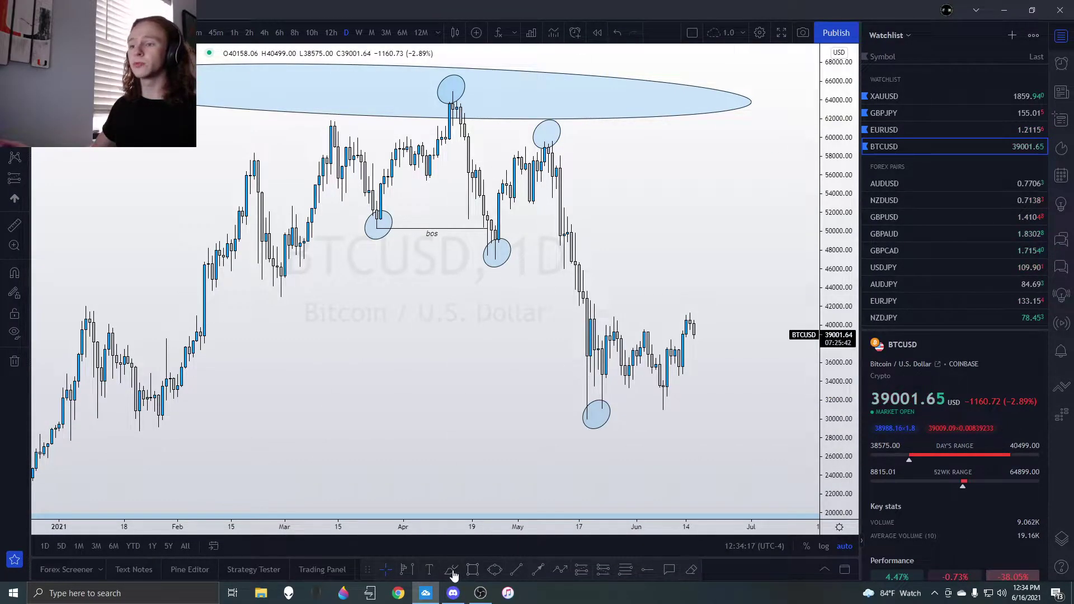
{"action": "mouse_move", "coordinate": [587, 425]}
{"action": "left_mouse_down"}
{"action": "mouse_move", "coordinate": [679, 372]}
{"action": "mouse_move", "coordinate": [744, 278]}
{"action": "left_mouse_up"}
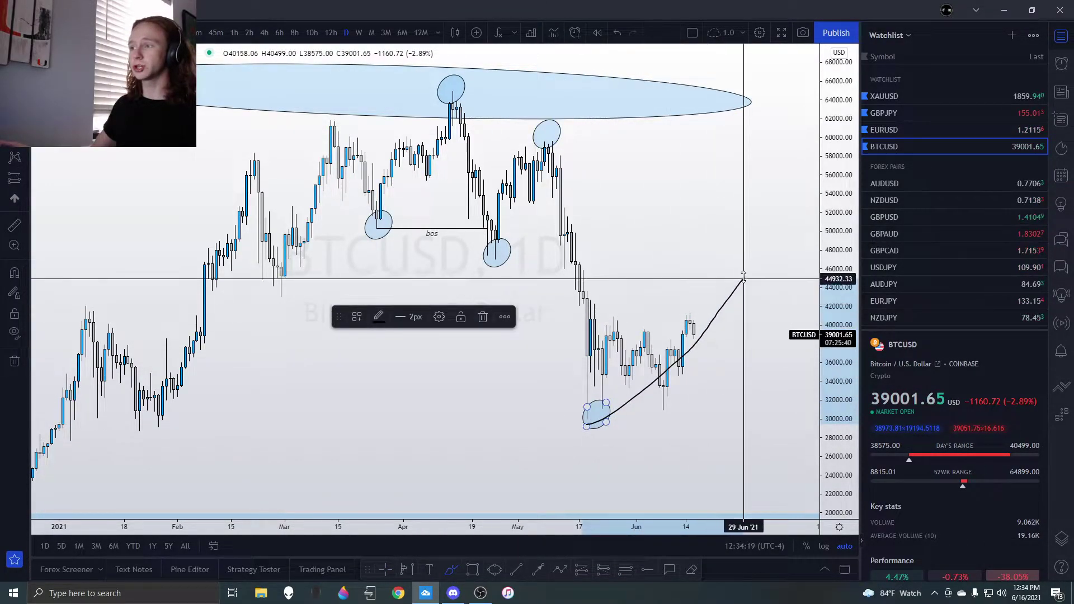
- Undo the rising brush path and copy the May low's swing circle to early July 2021 near 53000
{"action": "key", "text": "ctrl+z"}
{"action": "key", "text": "Escape"}
{"action": "left_click_drag", "start_coordinate": [278, 294], "coordinate": [156, 336]}
{"action": "left_click_drag", "start_coordinate": [473, 485], "coordinate": [647, 230]}
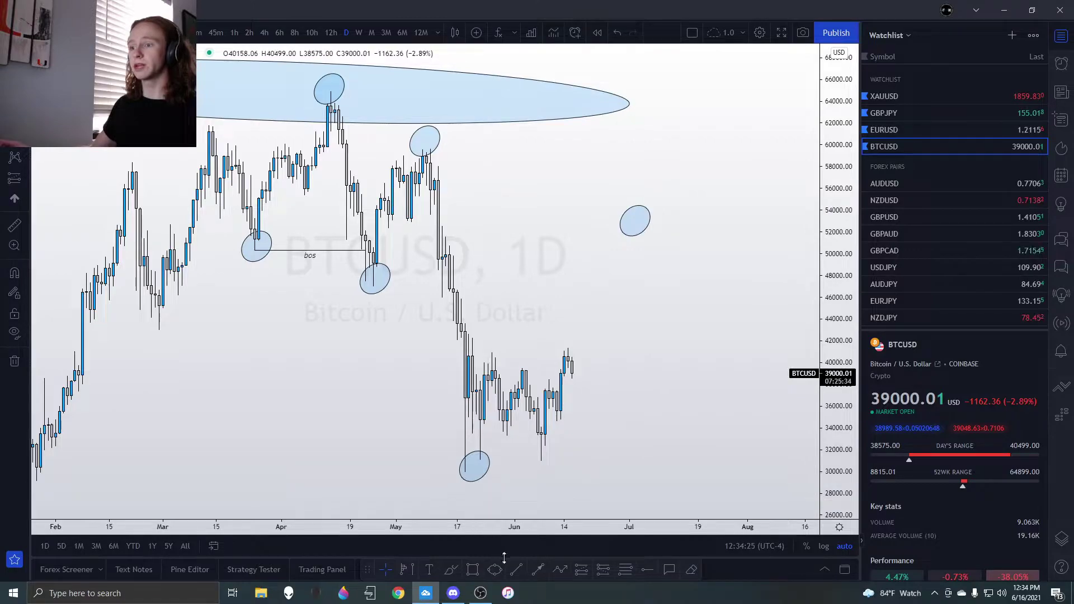
- Draw a Fib retracement from the 8 May high at 59559.84 to the 19 May low at 30000.00
{"action": "left_click", "coordinate": [623, 569]}
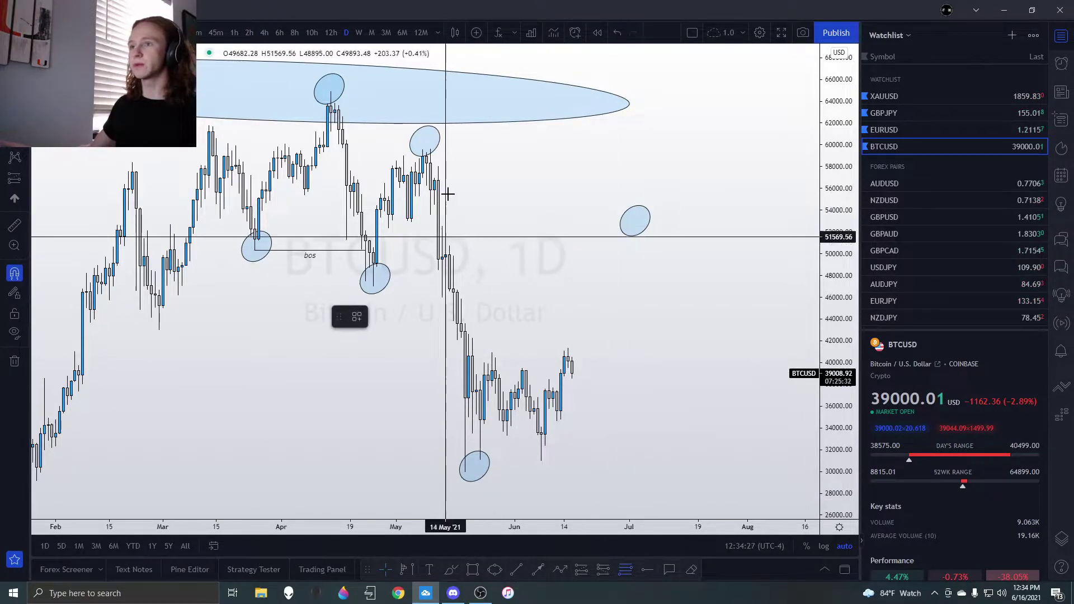
{"action": "left_click", "coordinate": [424, 151]}
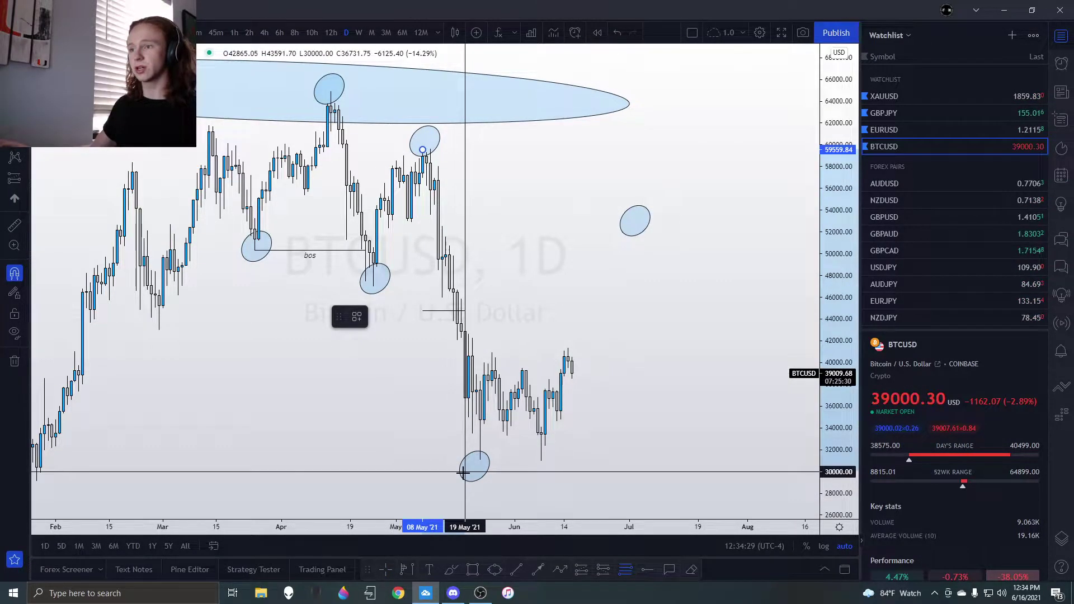
{"action": "key", "text": "Escape"}
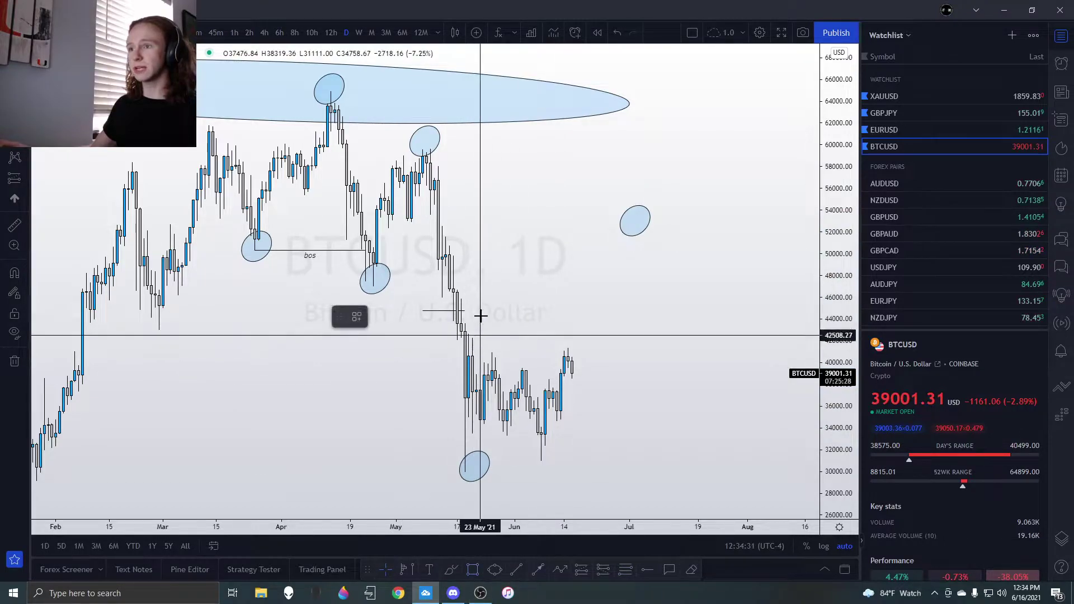
- Frame the retracement's midpoint level with a rectangle from about 7 May to mid-July, roughly 45900 to 43950, and extend it slightly further right
{"action": "left_click", "coordinate": [420, 298]}
{"action": "left_click", "coordinate": [687, 319]}
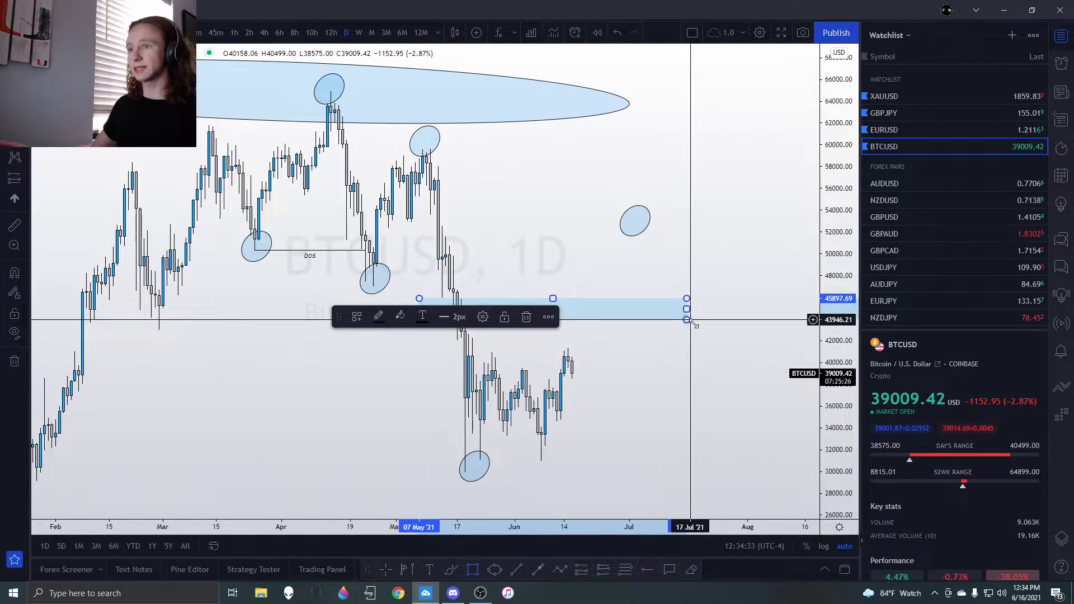
{"action": "key", "text": "Escape"}
{"action": "left_click_drag", "start_coordinate": [430, 318], "coordinate": [426, 321]}
{"action": "left_click", "coordinate": [442, 263]}
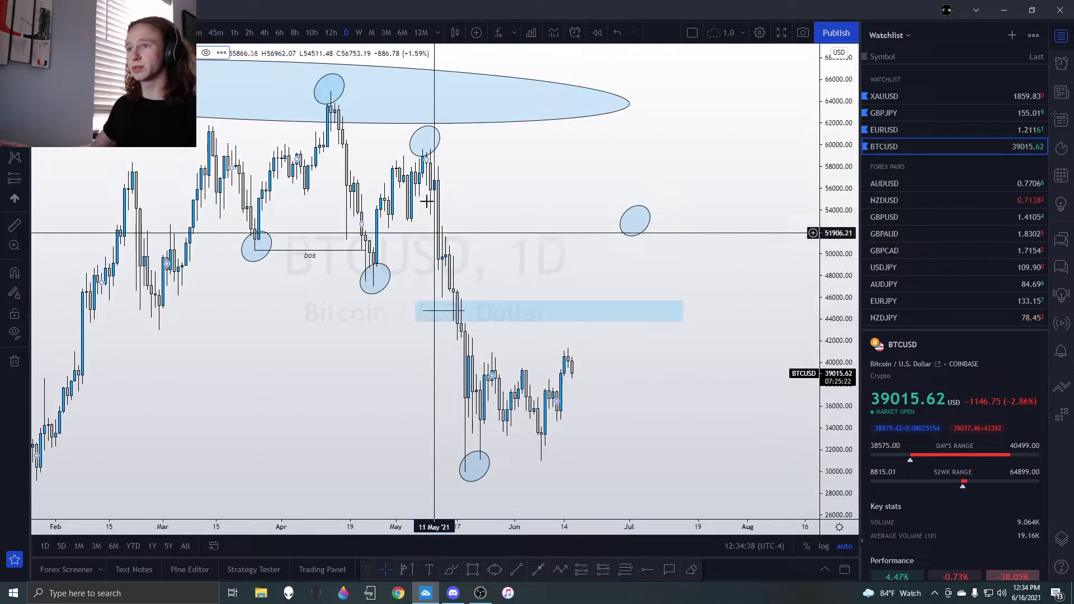
{"action": "left_click", "coordinate": [682, 311]}
{"action": "left_click_drag", "start_coordinate": [682, 311], "coordinate": [696, 312]}
{"action": "key", "text": "Escape"}
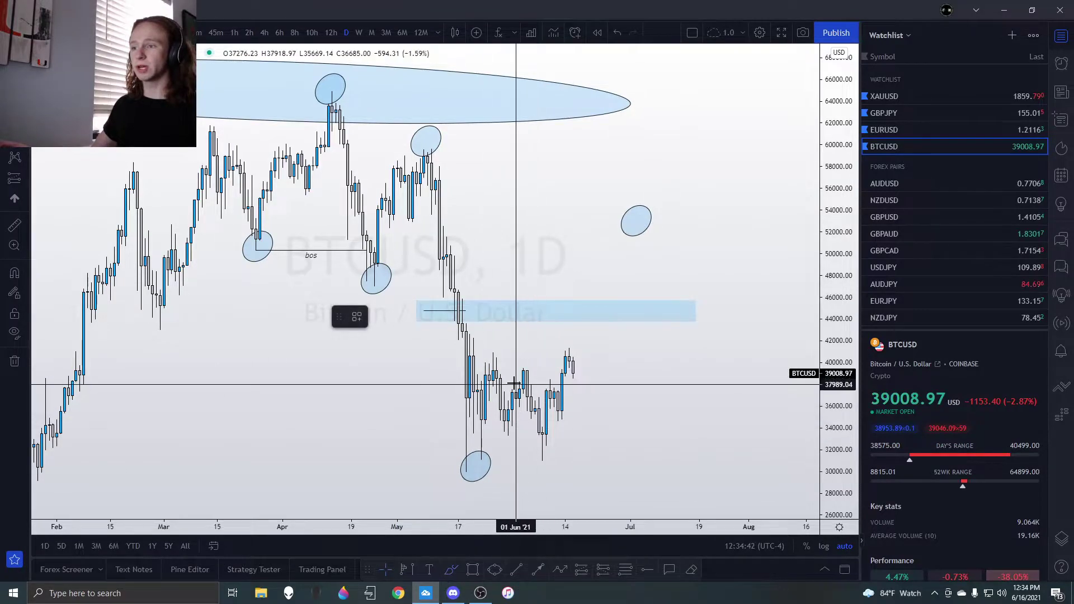
- Try to brush a loop around the May–June consolidation and a falling path from the July circle to about 30000
{"action": "mouse_move", "coordinate": [542, 360]}
{"action": "left_mouse_down"}
{"action": "mouse_move", "coordinate": [578, 412]}
{"action": "mouse_move", "coordinate": [558, 367]}
{"action": "left_mouse_up"}
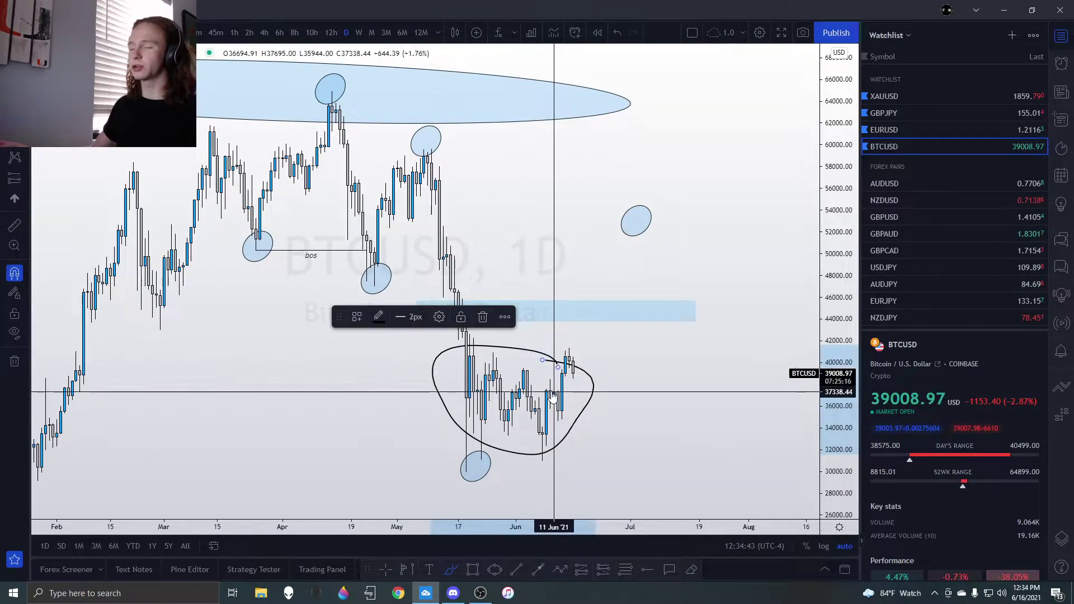
{"action": "key", "text": "ctrl+z"}
{"action": "mouse_move", "coordinate": [540, 431]}
{"action": "left_mouse_down"}
{"action": "mouse_move", "coordinate": [617, 215]}
{"action": "mouse_move", "coordinate": [619, 237]}
{"action": "mouse_move", "coordinate": [632, 220]}
{"action": "mouse_move", "coordinate": [707, 463]}
{"action": "mouse_move", "coordinate": [737, 451]}
{"action": "left_mouse_up"}
{"action": "key", "text": "ctrl+z"}
{"action": "key", "text": "ctrl+z"}
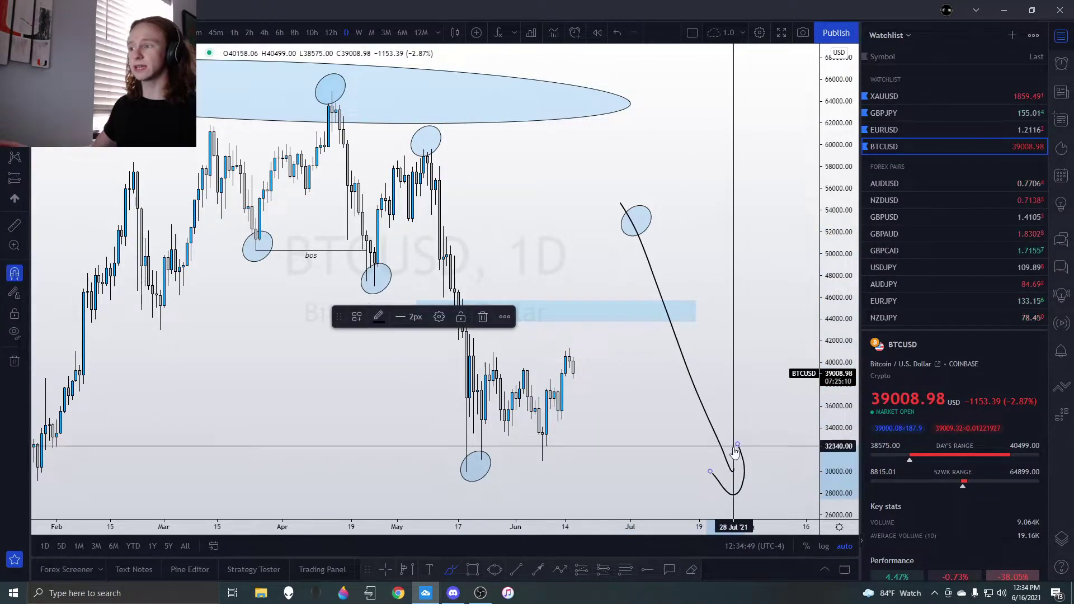
{"action": "key", "text": "ctrl+z"}
- Switch the chart to the weekly timeframe and try to brush a mark along the May sell-off
{"action": "left_click", "coordinate": [369, 33]}
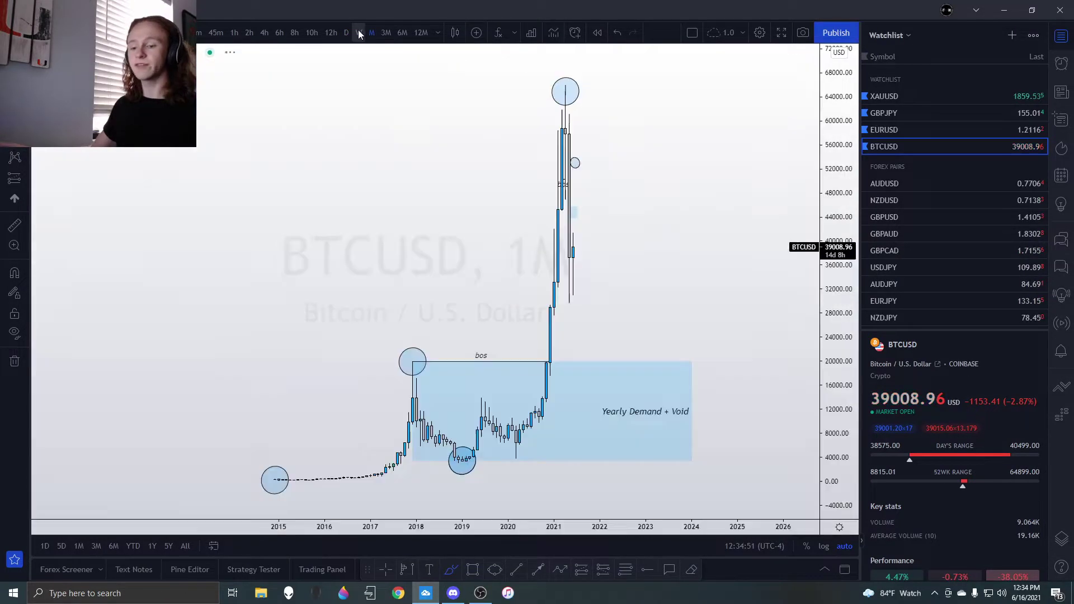
{"action": "left_click", "coordinate": [358, 31]}
{"action": "scroll", "coordinate": [716, 184], "scroll_direction": "up", "scroll_amount": 3}
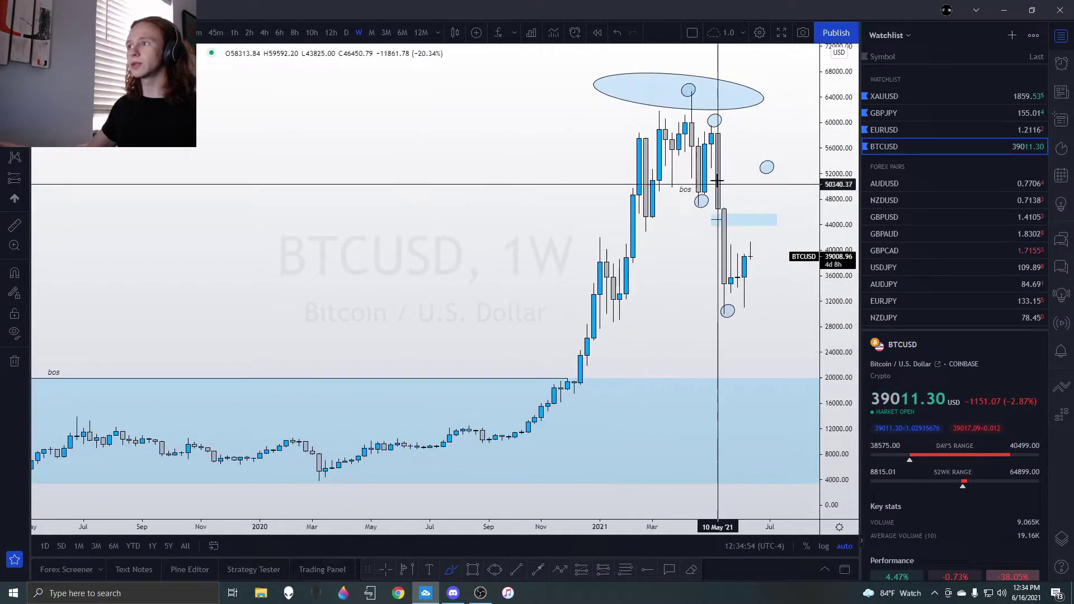
{"action": "scroll", "coordinate": [683, 168], "scroll_direction": "up", "scroll_amount": 1}
{"action": "mouse_move", "coordinate": [678, 170]}
{"action": "left_mouse_down"}
{"action": "mouse_move", "coordinate": [675, 125]}
{"action": "mouse_move", "coordinate": [700, 126]}
{"action": "mouse_move", "coordinate": [711, 242]}
{"action": "left_mouse_up"}
{"action": "key", "text": "ctrl+z"}
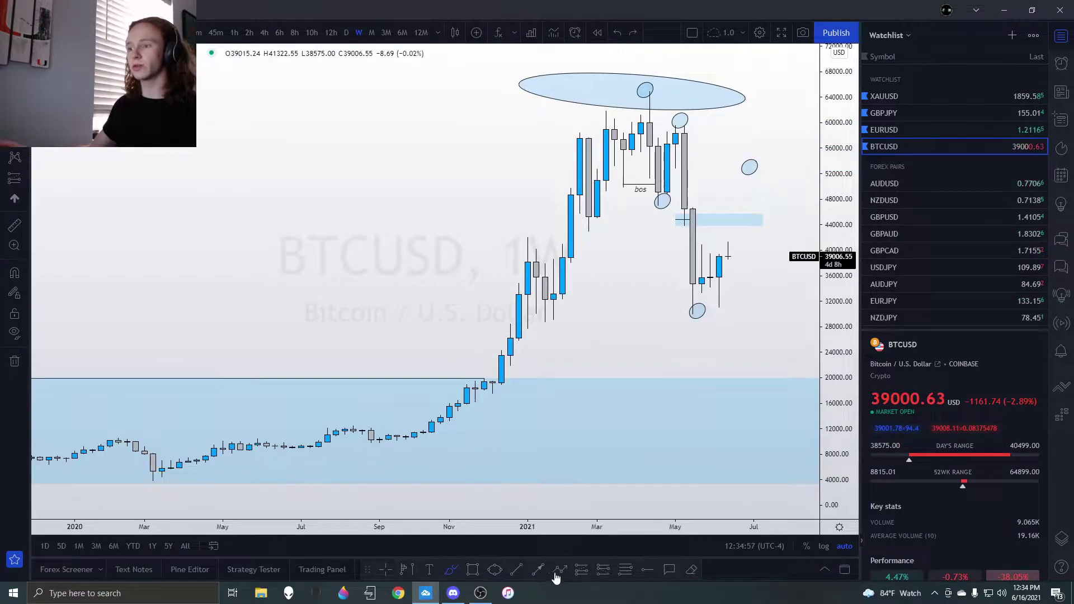
- Draw a supply rectangle from the early-May weekly candle to late August, spanning 59592.20 down to 52913.02
{"action": "left_click", "coordinate": [474, 569]}
{"action": "left_click", "coordinate": [676, 168]}
{"action": "left_click", "coordinate": [685, 125]}
{"action": "left_click_drag", "start_coordinate": [684, 147], "coordinate": [815, 180]}
{"action": "left_click_drag", "start_coordinate": [716, 266], "coordinate": [612, 255]}
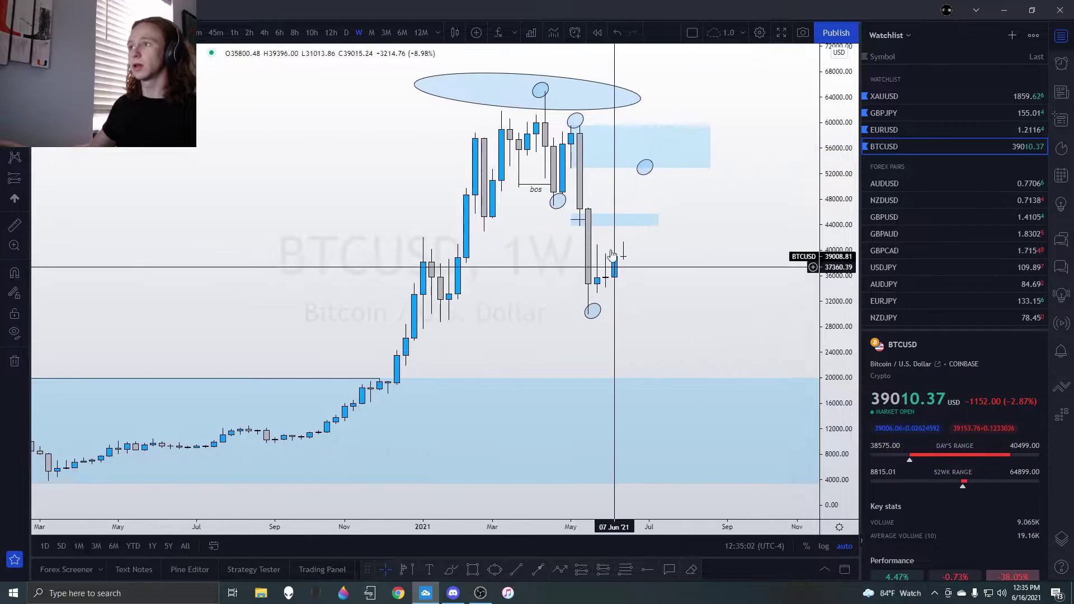
- Switch back to the daily timeframe and compress the price scale until the supply rectangle and the yearly demand zone both fit
{"action": "left_click", "coordinate": [340, 32]}
{"action": "left_click", "coordinate": [354, 31]}
{"action": "left_click", "coordinate": [350, 31]}
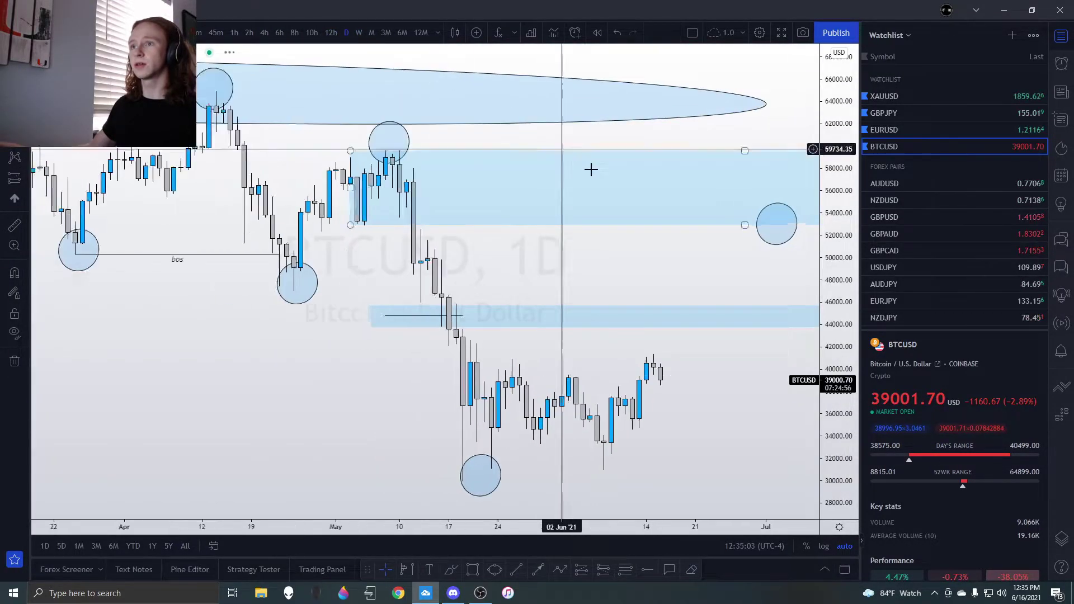
{"action": "left_click_drag", "start_coordinate": [519, 297], "coordinate": [403, 345]}
{"action": "left_click_drag", "start_coordinate": [747, 327], "coordinate": [615, 345]}
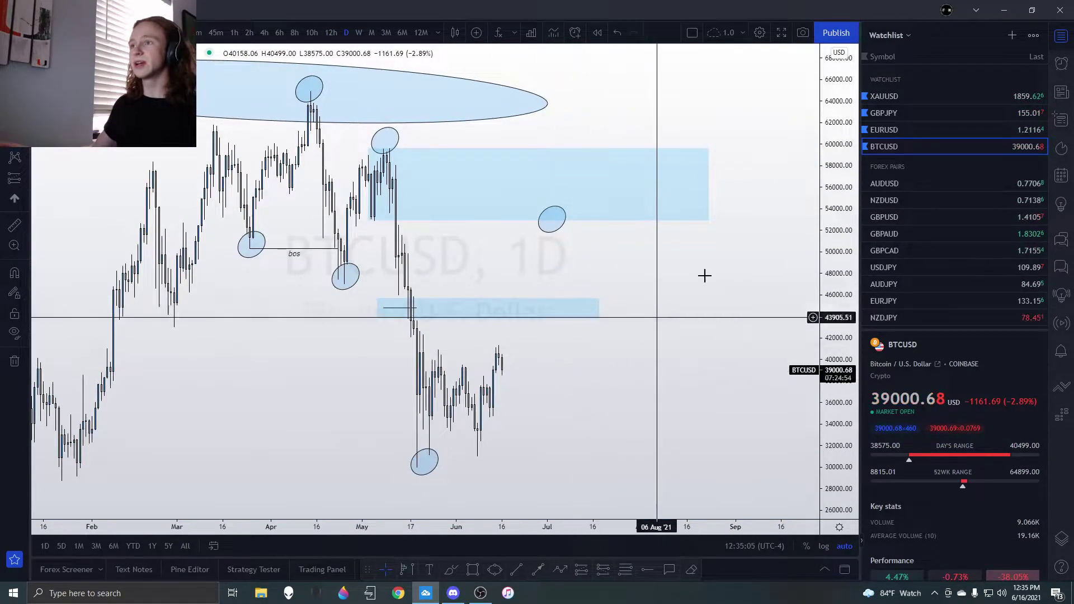
{"action": "left_click_drag", "start_coordinate": [835, 199], "coordinate": [836, 284]}
{"action": "left_click_drag", "start_coordinate": [654, 333], "coordinate": [753, 318]}
{"action": "scroll", "coordinate": [739, 317], "scroll_direction": "up", "scroll_amount": 3}
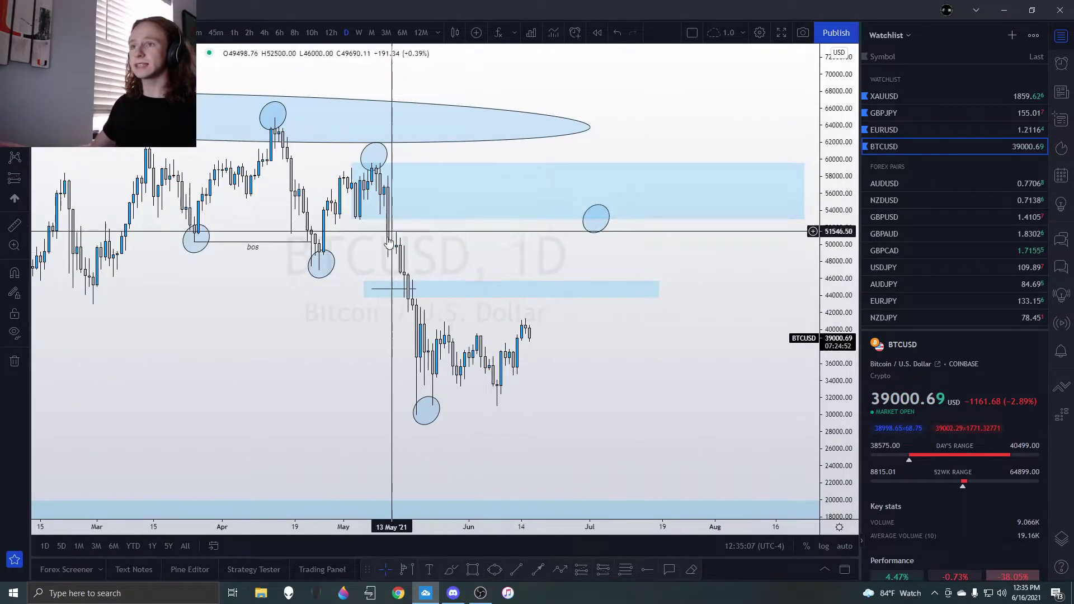
{"action": "left_click_drag", "start_coordinate": [422, 439], "coordinate": [489, 442]}
- Try to brush a path up to the May high and down through the lower zone
{"action": "mouse_move", "coordinate": [420, 220]}
{"action": "left_mouse_down"}
{"action": "mouse_move", "coordinate": [456, 160]}
{"action": "mouse_move", "coordinate": [487, 309]}
{"action": "left_mouse_up"}
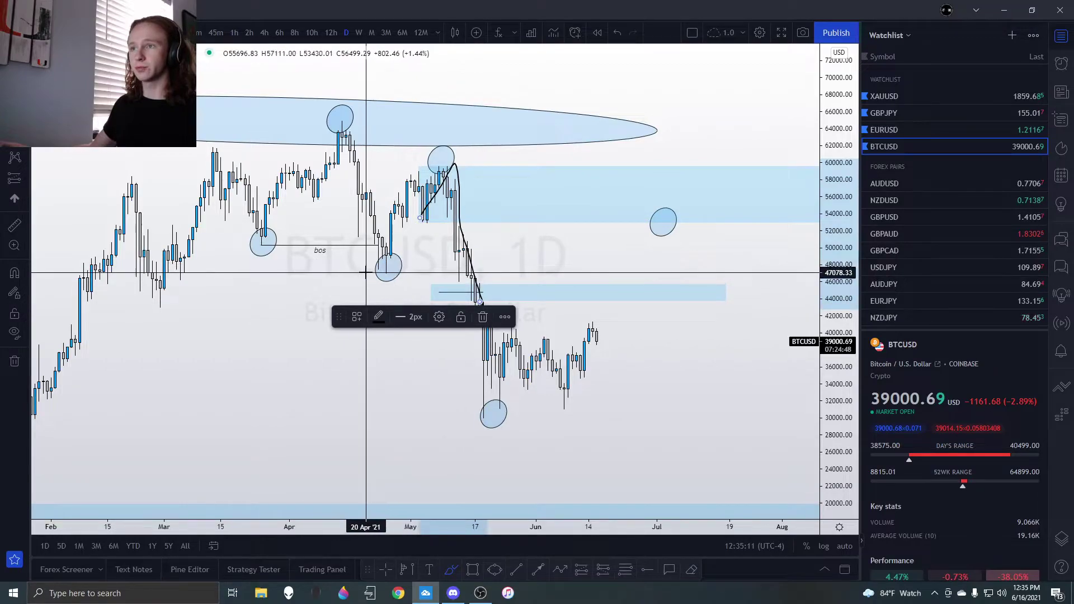
{"action": "left_click", "coordinate": [470, 229]}
{"action": "key", "text": "ctrl+z"}
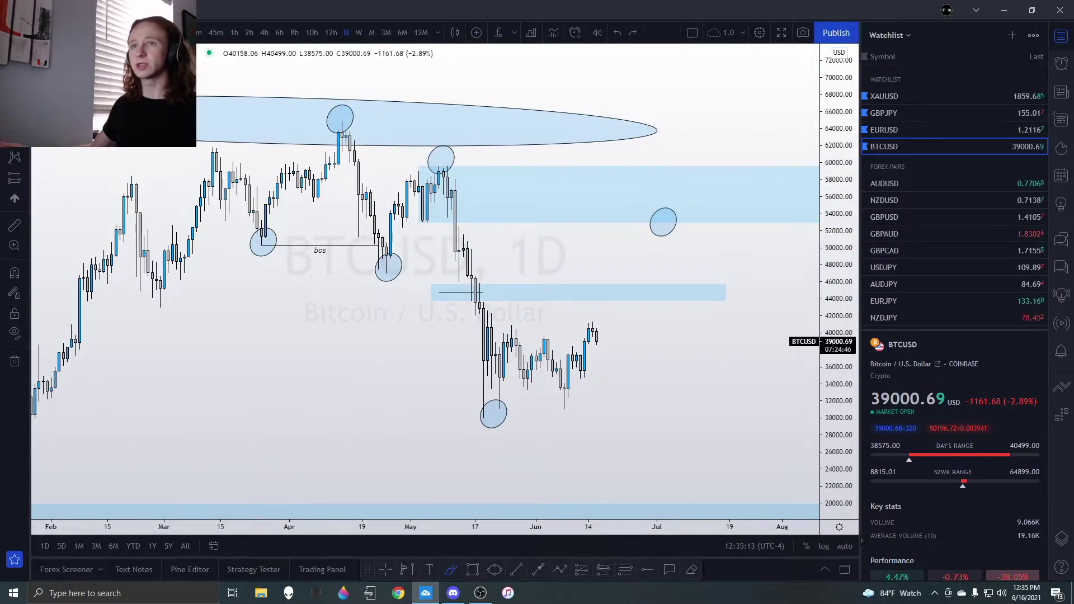
- Shorten the upper supply rectangle so its right edge ends at 18 July 2021
{"action": "left_click_drag", "start_coordinate": [629, 341], "coordinate": [470, 350]}
{"action": "left_click", "coordinate": [665, 225]}
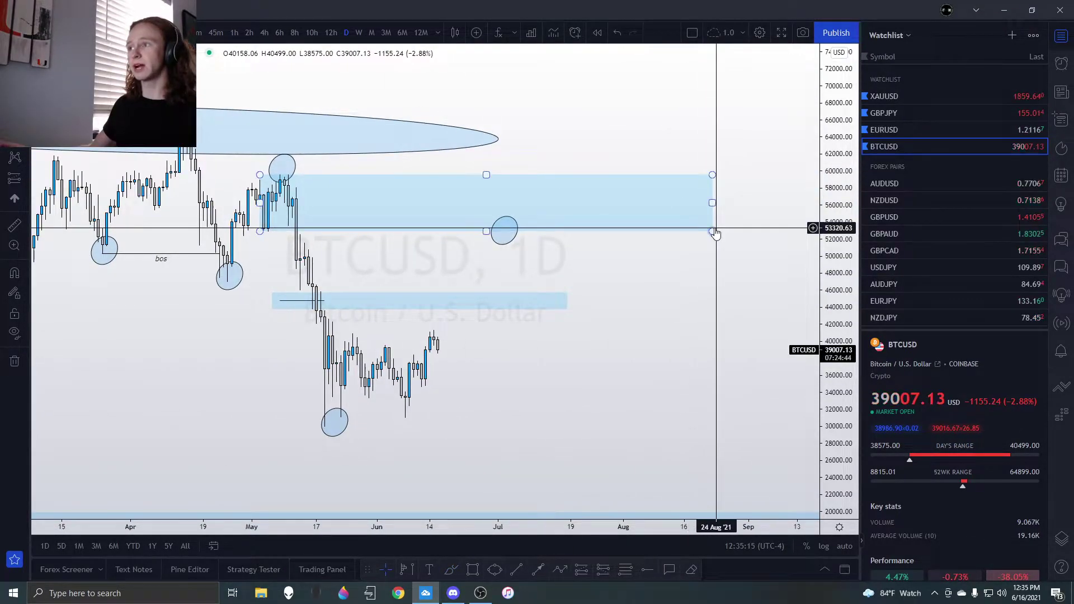
{"action": "left_click_drag", "start_coordinate": [712, 204], "coordinate": [565, 216]}
- Label the upper supply rectangle "Weekly Supply + Void"
{"action": "double_click", "coordinate": [324, 216]}
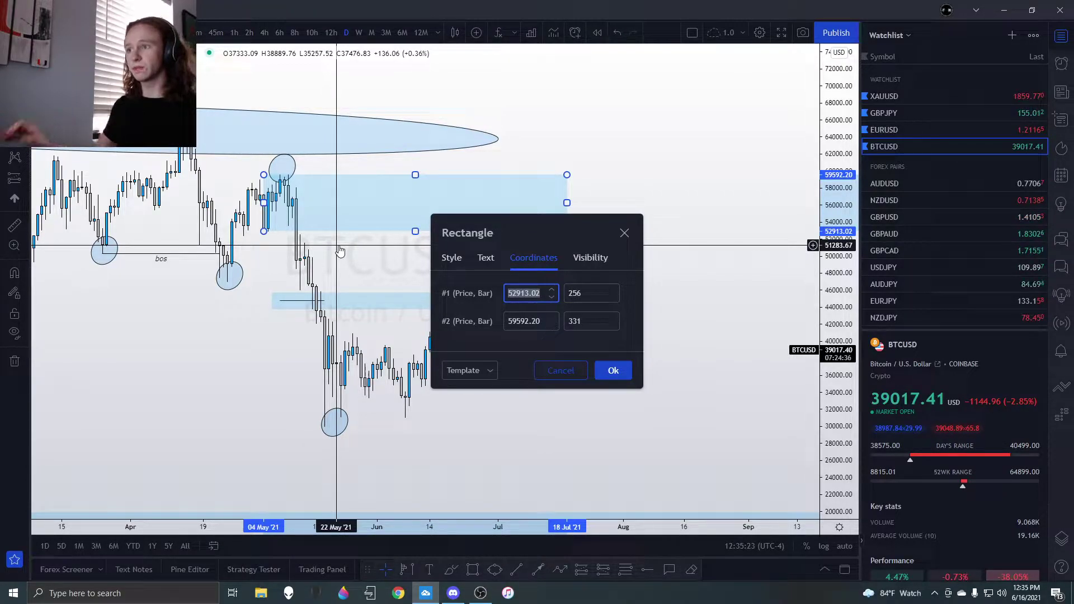
{"action": "left_click", "coordinate": [491, 266]}
{"action": "type", "text": "W"}
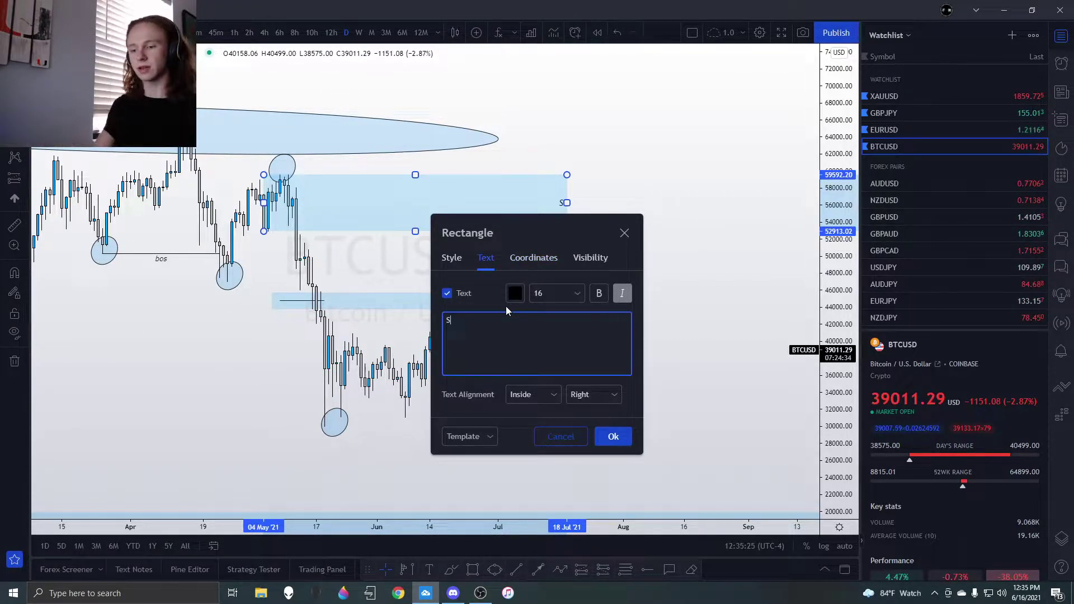
{"action": "type", "text": "eekly "}
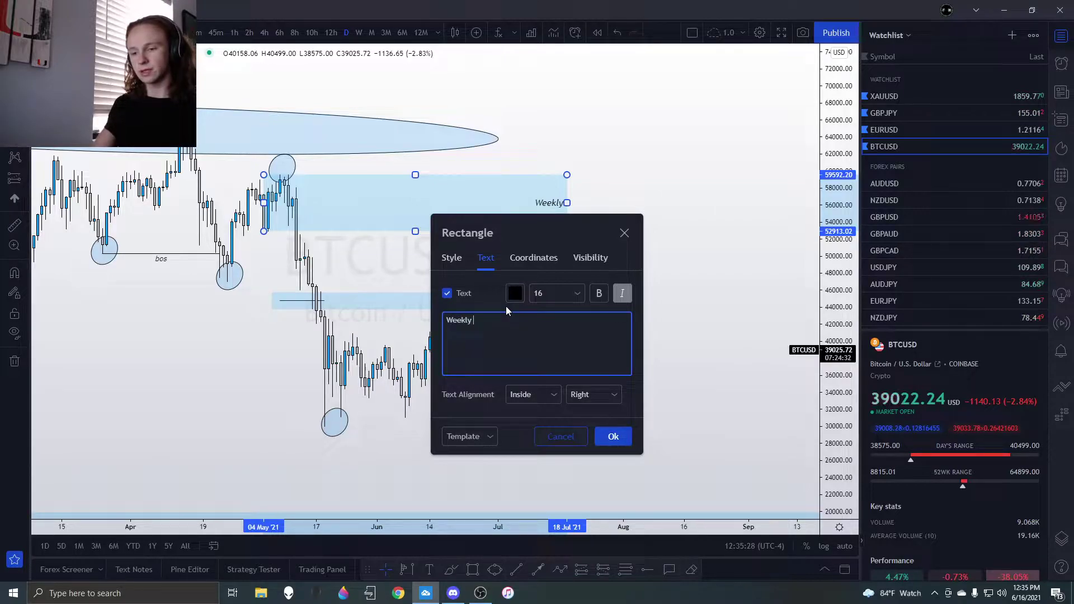
{"action": "type", "text": "Supply + Void"}
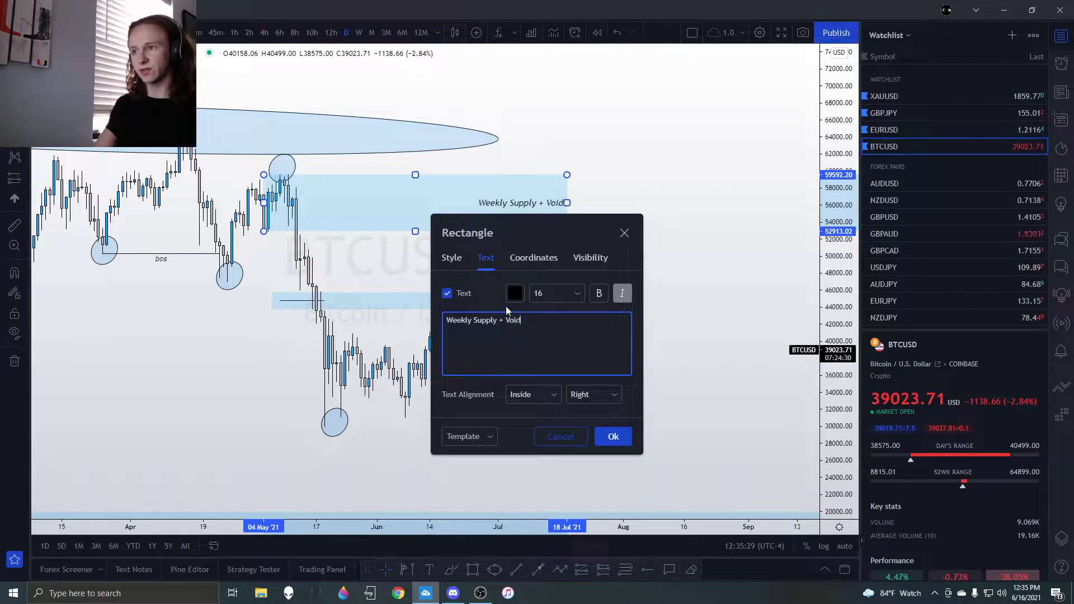
{"action": "left_click", "coordinate": [685, 192]}
- Try to draw a dashed arrow from the early-June low up to 54043.42 in the weekly supply zone and shift its start onto the rally
{"action": "left_click_drag", "start_coordinate": [604, 338], "coordinate": [651, 327]}
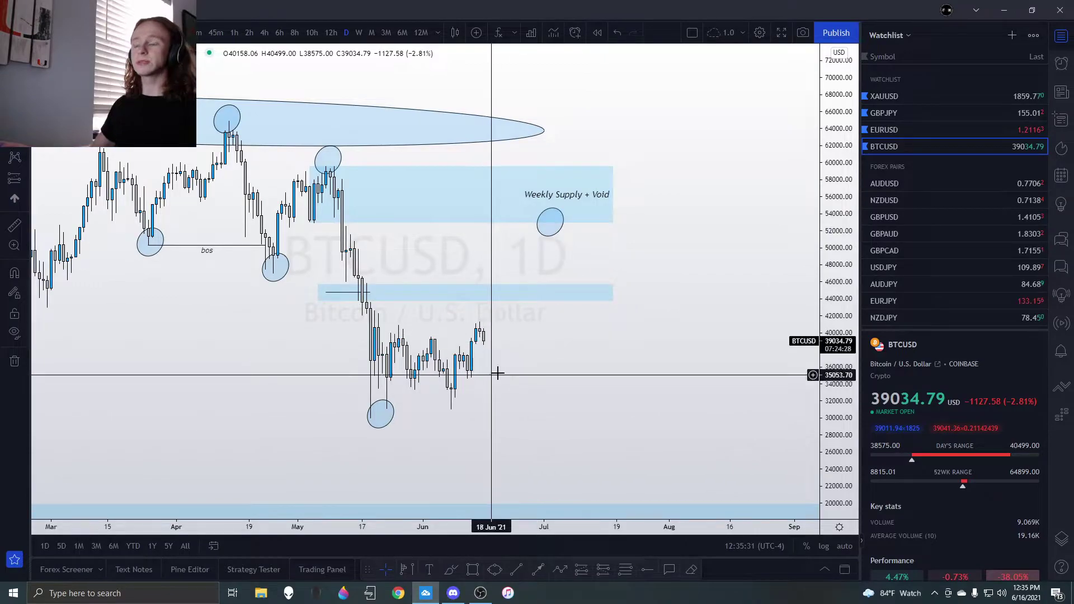
{"action": "left_click_drag", "start_coordinate": [492, 376], "coordinate": [509, 365]}
{"action": "left_click", "coordinate": [539, 571]}
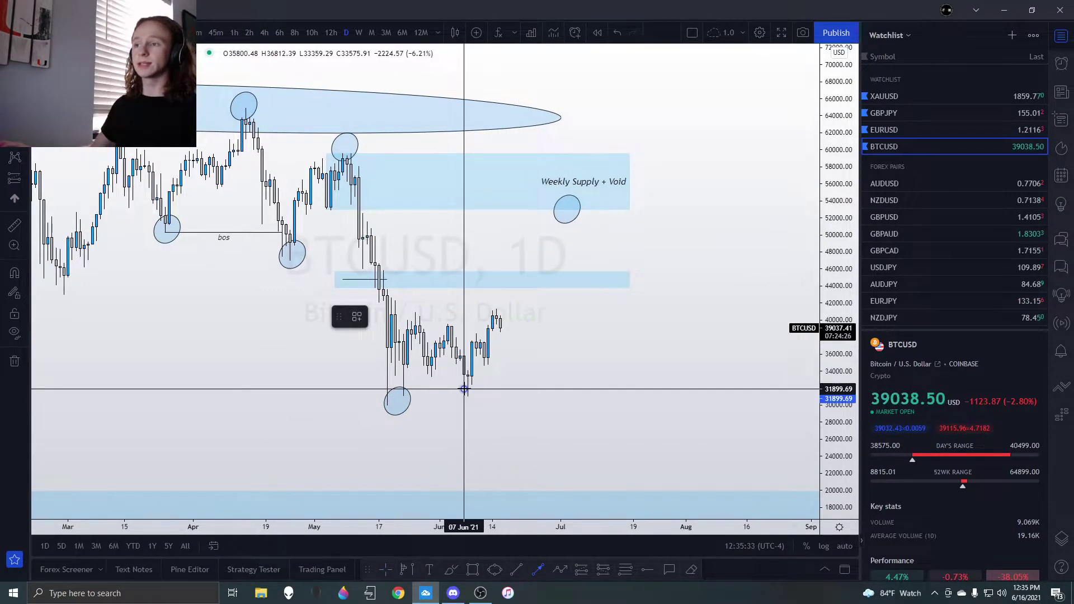
{"action": "left_click", "coordinate": [464, 389]}
{"action": "left_click", "coordinate": [557, 200]}
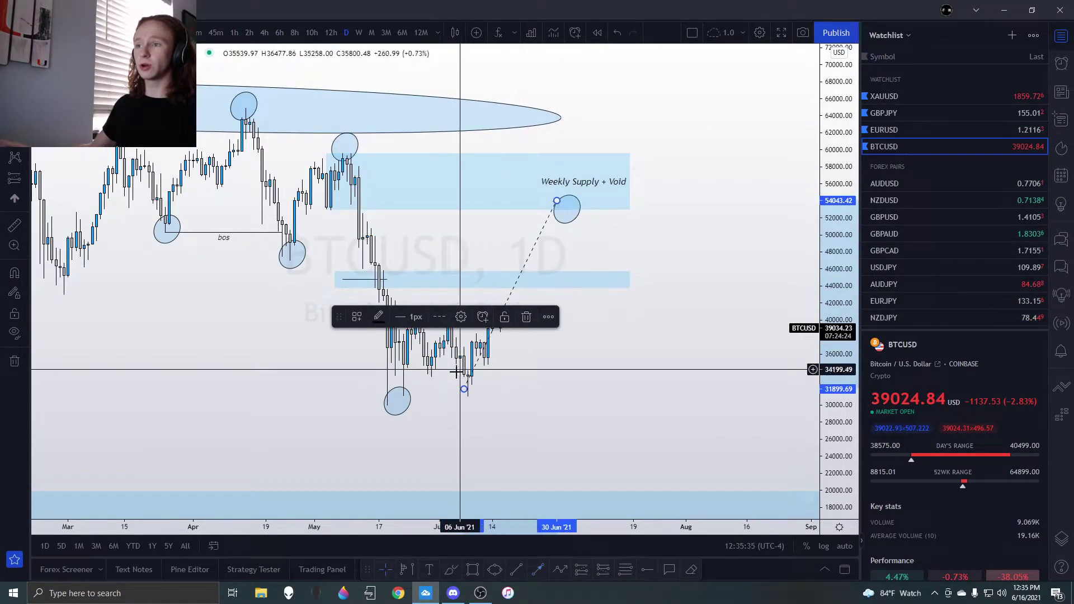
{"action": "left_click_drag", "start_coordinate": [464, 389], "coordinate": [480, 377]}
{"action": "left_click", "coordinate": [512, 370]}
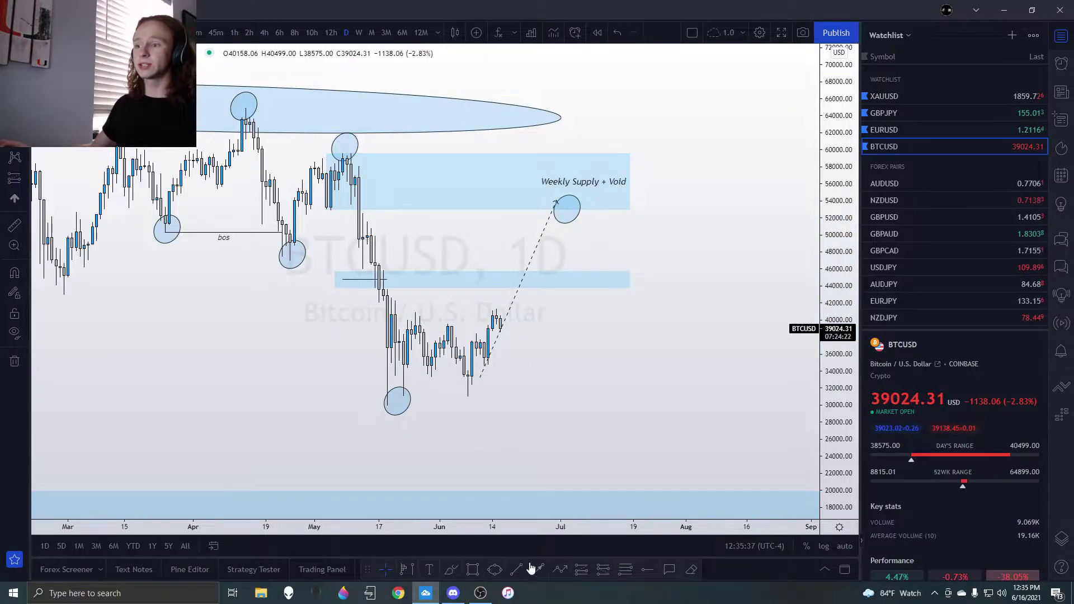
- Try to add a falling dashed arrow from 54109.13 on 1 July down into the yearly demand zone
{"action": "left_click", "coordinate": [561, 200]}
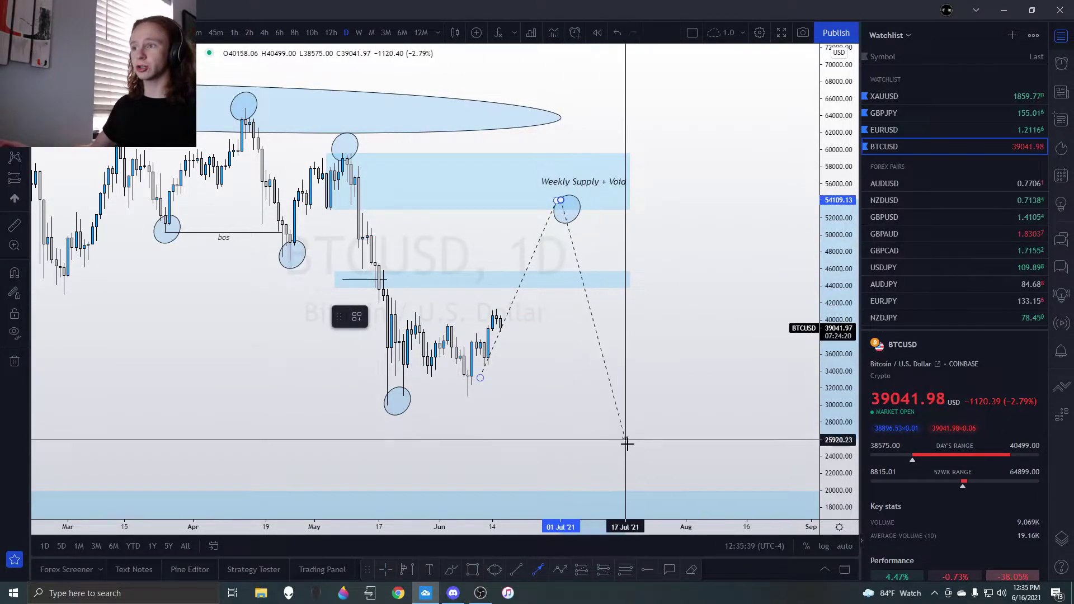
{"action": "double_click", "coordinate": [641, 511]}
{"action": "left_click", "coordinate": [665, 464]}
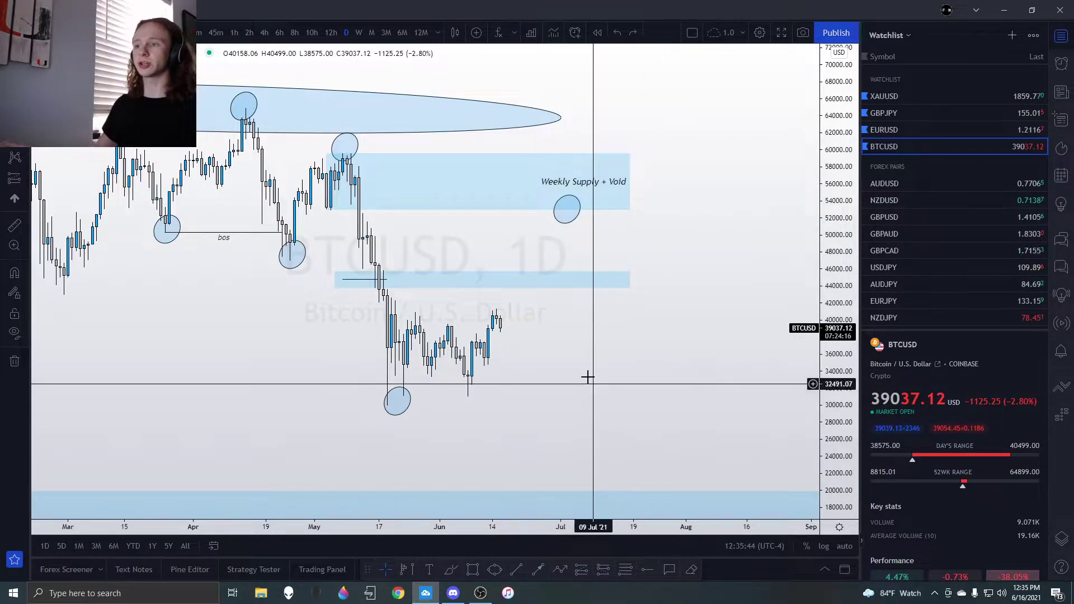
- Try to circle the sideways range between the May low and mid-June with the brush
{"action": "left_click_drag", "start_coordinate": [576, 360], "coordinate": [604, 364]}
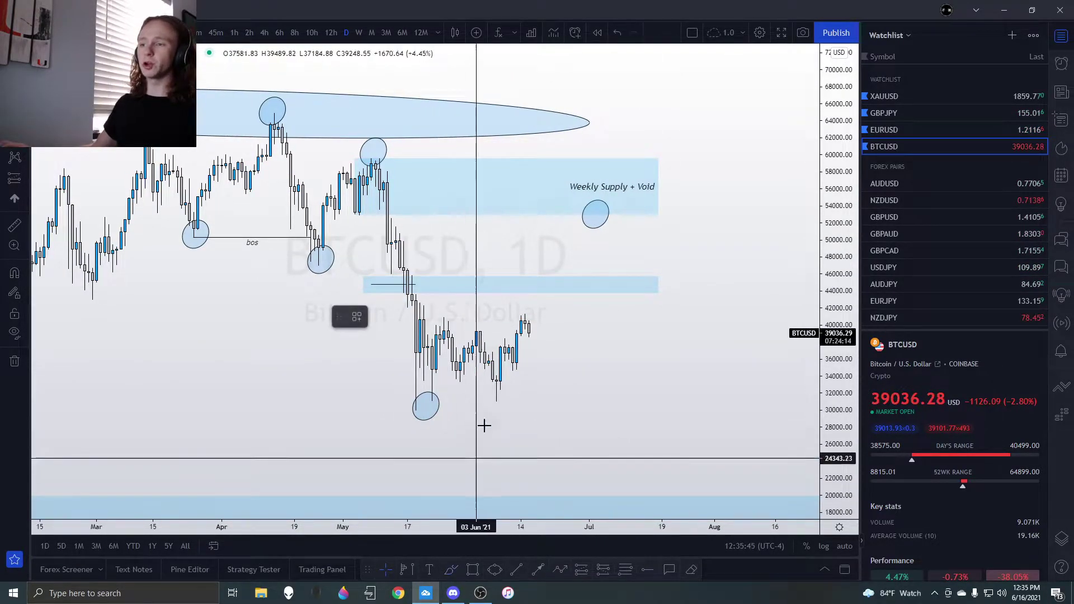
{"action": "mouse_move", "coordinate": [532, 326]}
{"action": "left_mouse_down"}
{"action": "mouse_move", "coordinate": [526, 311]}
{"action": "mouse_move", "coordinate": [481, 388]}
{"action": "mouse_move", "coordinate": [537, 329]}
{"action": "left_mouse_up"}
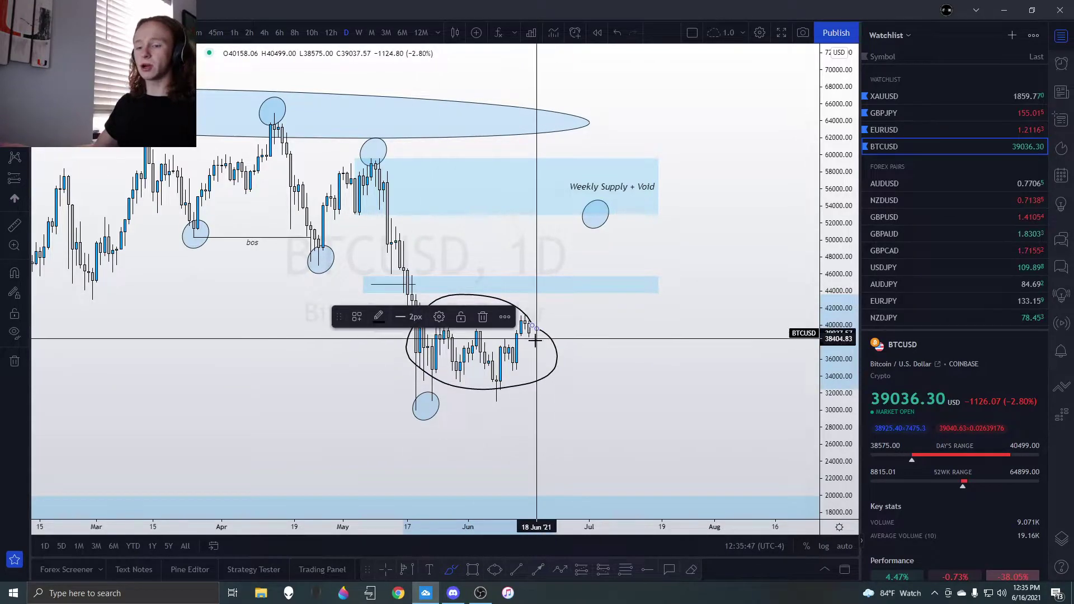
{"action": "key", "text": "ctrl+z"}
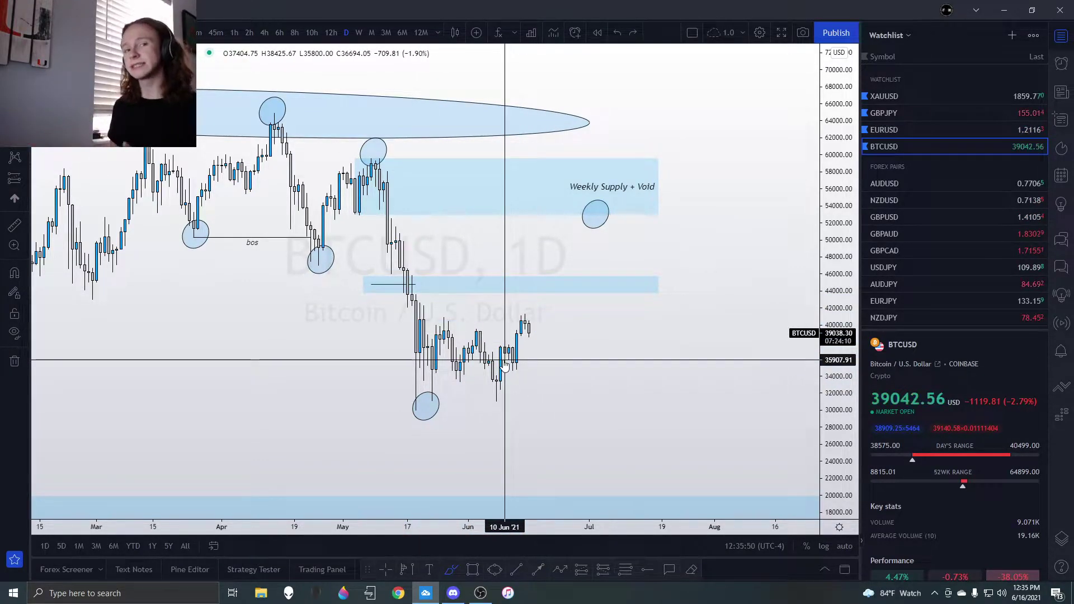
{"action": "left_click", "coordinate": [622, 163]}
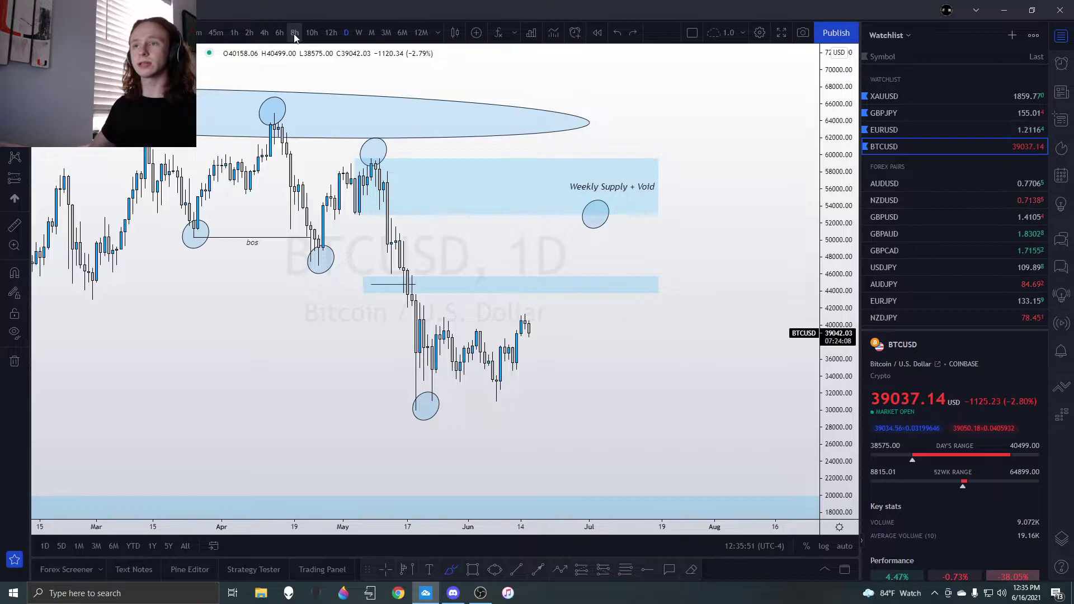
- Switch the chart to the 8-hour timeframe and stretch the price scale around the May–June range
{"action": "left_click", "coordinate": [295, 33]}
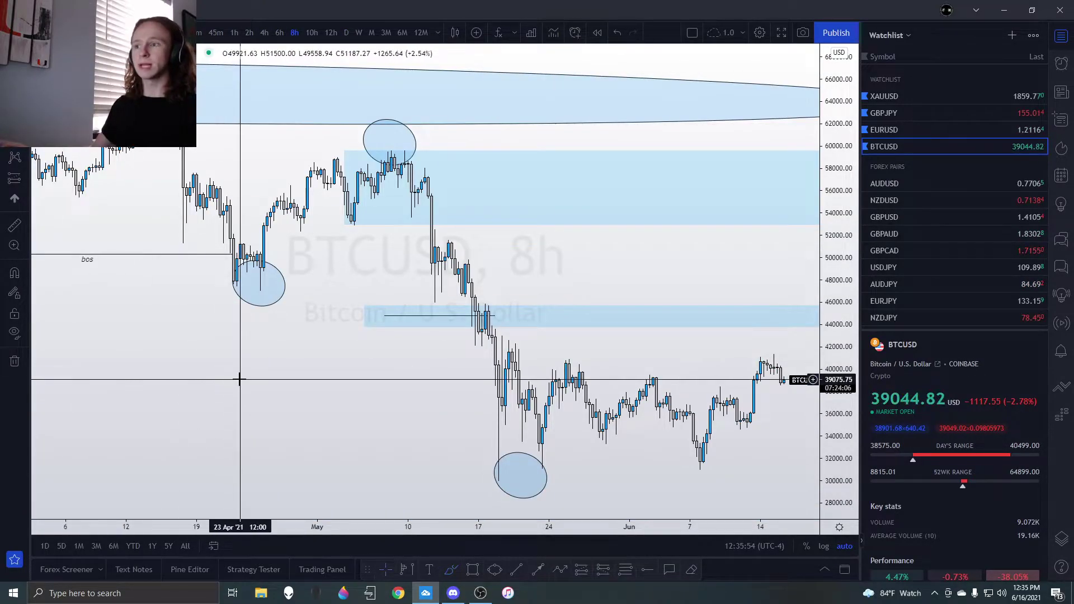
{"action": "left_click_drag", "start_coordinate": [240, 379], "coordinate": [135, 404]}
{"action": "left_click_drag", "start_coordinate": [833, 416], "coordinate": [833, 395]}
{"action": "left_click_drag", "start_coordinate": [759, 403], "coordinate": [767, 319]}
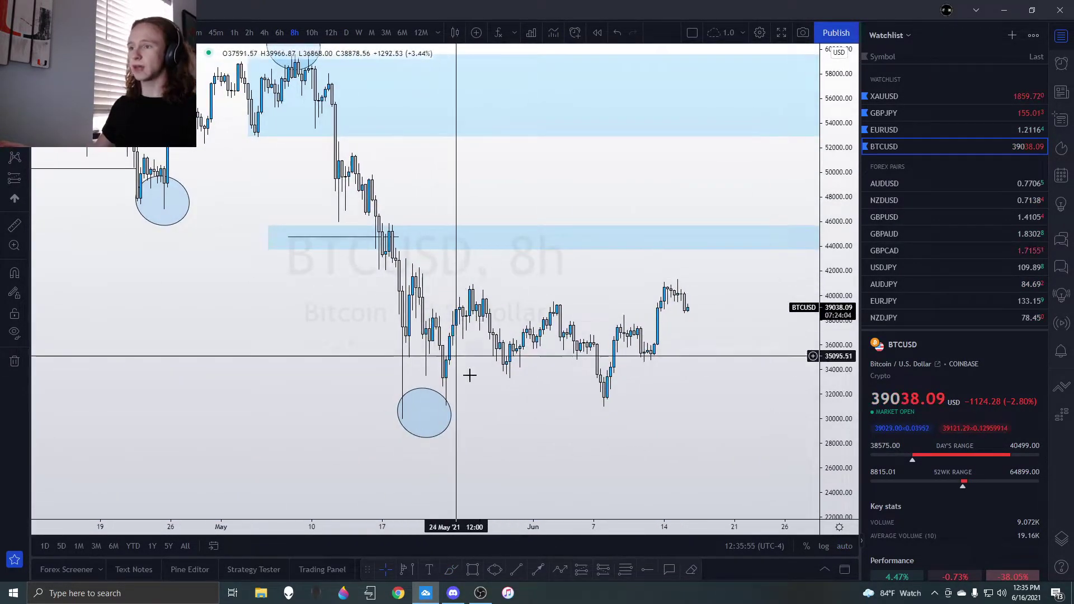
- Try to mark the 19 May low with a short brush stroke
{"action": "scroll", "coordinate": [463, 396], "scroll_direction": "up", "scroll_amount": 4}
{"action": "left_click_drag", "start_coordinate": [476, 397], "coordinate": [627, 432]}
{"action": "scroll", "coordinate": [620, 433], "scroll_direction": "down", "scroll_amount": 2}
{"action": "scroll", "coordinate": [610, 433], "scroll_direction": "up", "scroll_amount": 2}
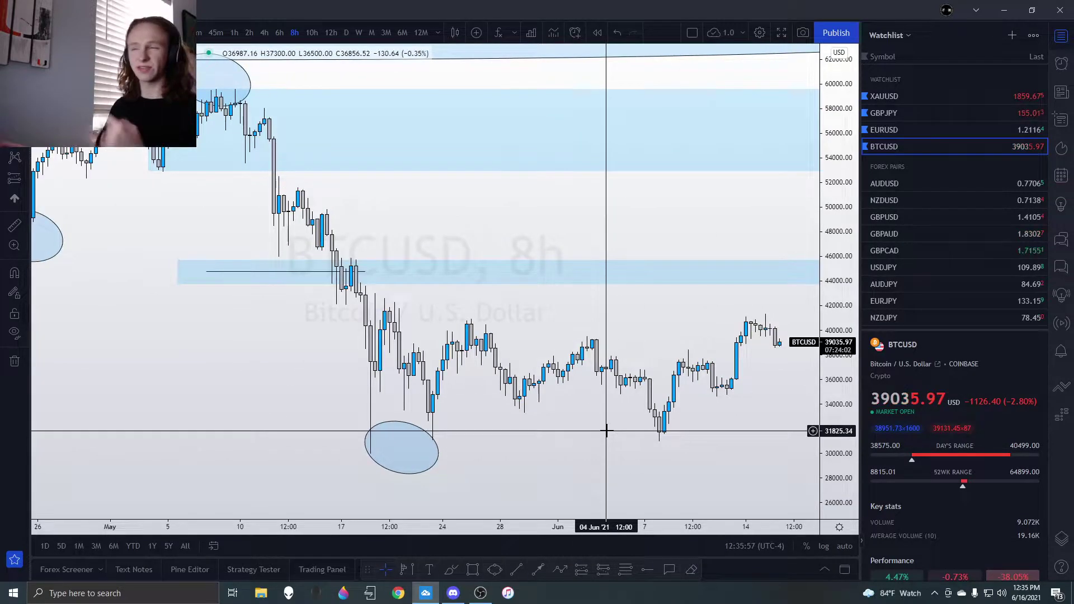
{"action": "left_click_drag", "start_coordinate": [482, 482], "coordinate": [476, 469]}
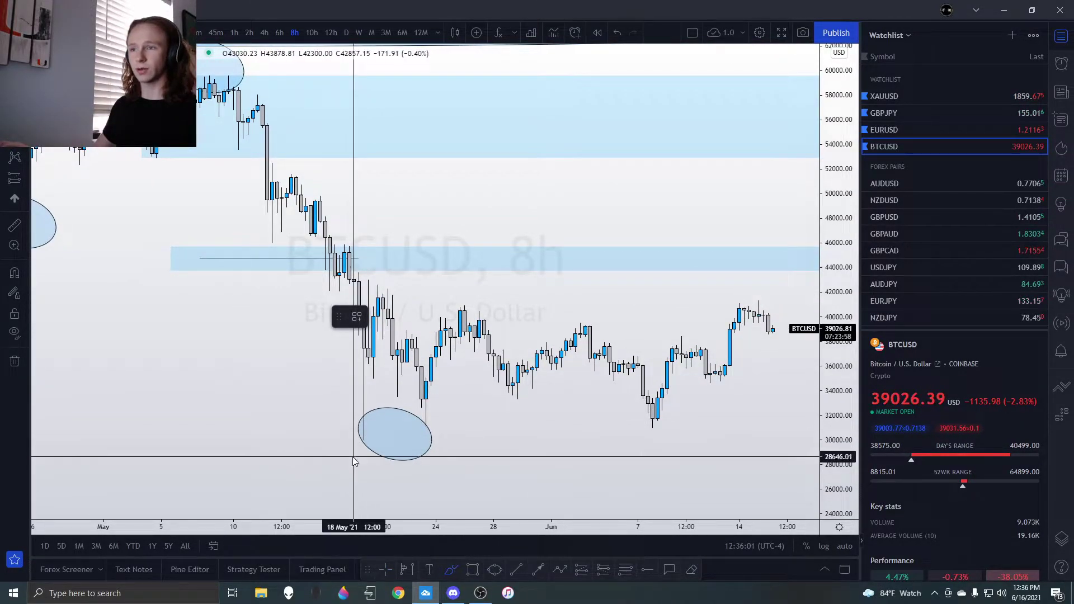
{"action": "left_click", "coordinate": [358, 424]}
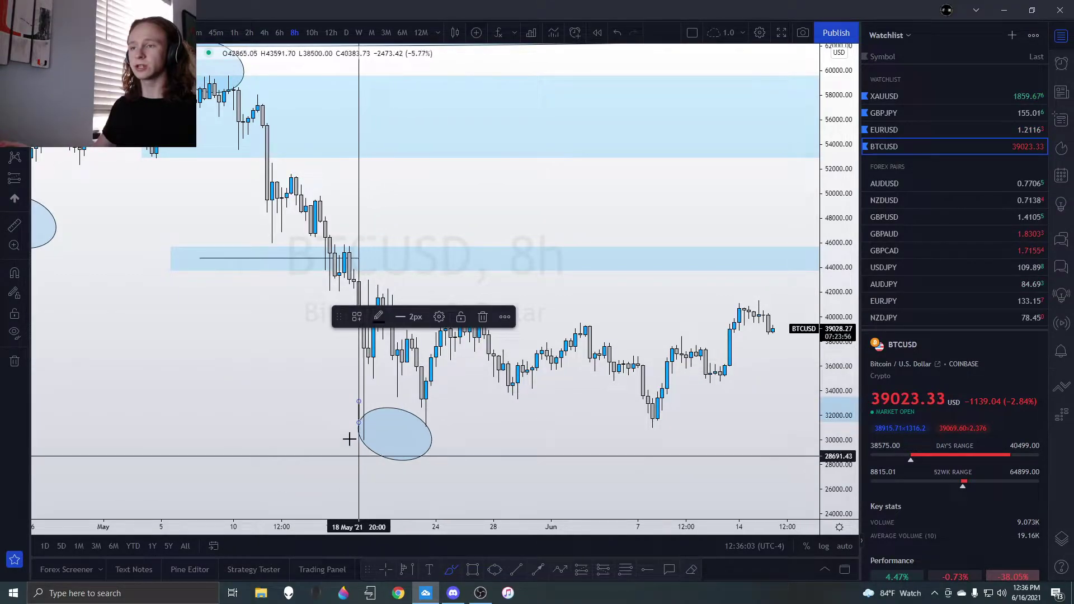
{"action": "key", "text": "ctrl+z"}
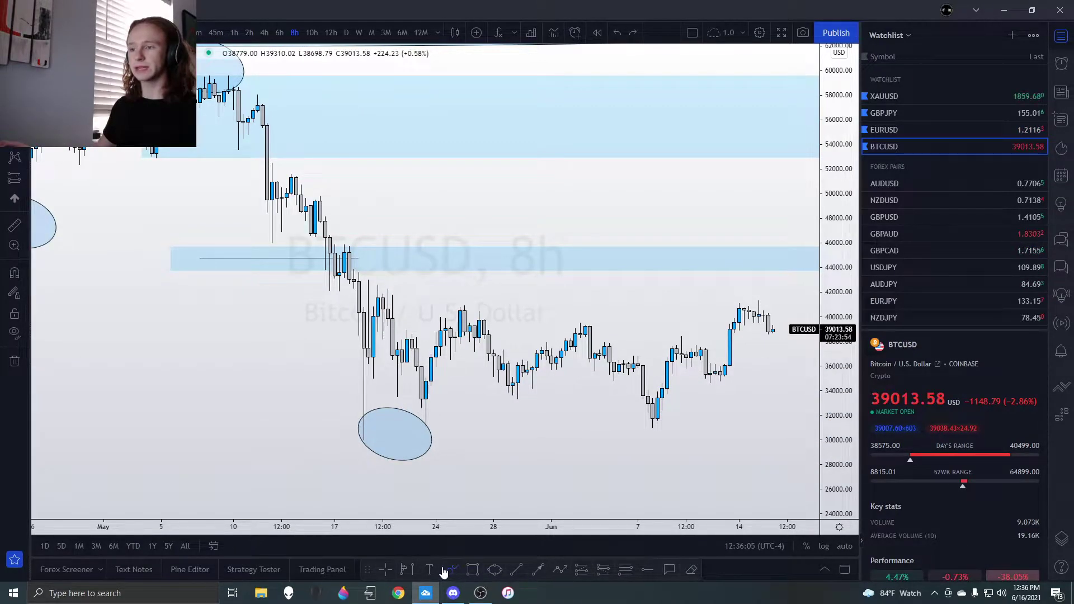
- Add a bordered text label SCLX in size 16 beneath the 19 May low
{"action": "left_click", "coordinate": [431, 571]}
{"action": "left_click", "coordinate": [366, 473]}
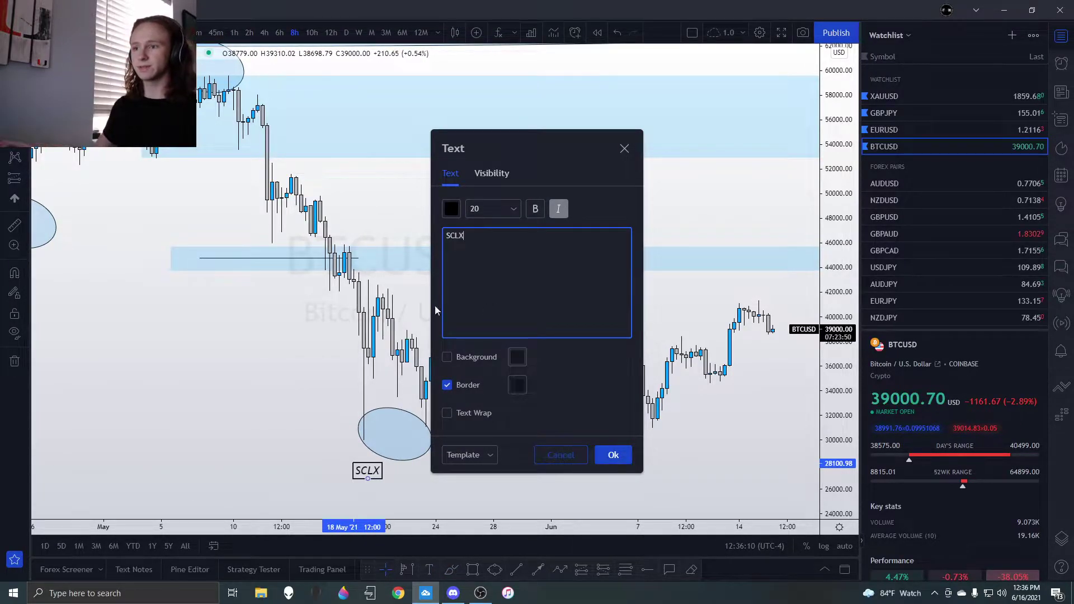
{"action": "left_click", "coordinate": [499, 215]}
{"action": "left_click", "coordinate": [513, 302]}
{"action": "left_click", "coordinate": [377, 469]}
- Copy the SCLX label above the 20 May rally high and change the copy's text to AR
{"action": "left_click_drag", "start_coordinate": [365, 472], "coordinate": [440, 443]}
{"action": "double_click", "coordinate": [388, 277]}
{"action": "type", "text": "AR"}
{"action": "left_click", "coordinate": [372, 295]}
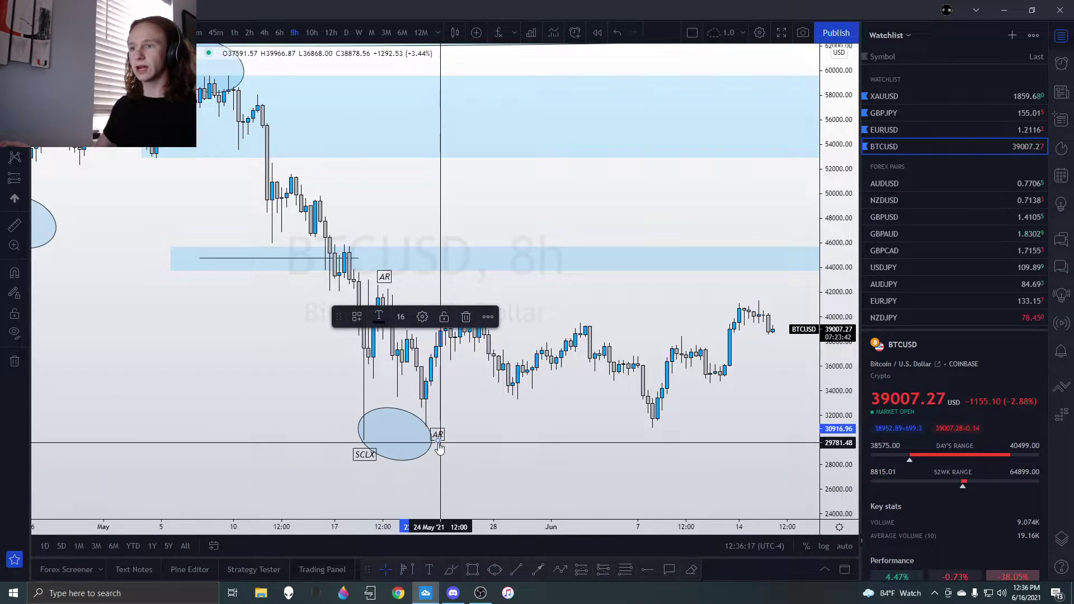
- Label the 23 May low ST B/SHAKEOUT and place a copy of that label above the 26 May high
{"action": "double_click", "coordinate": [438, 439]}
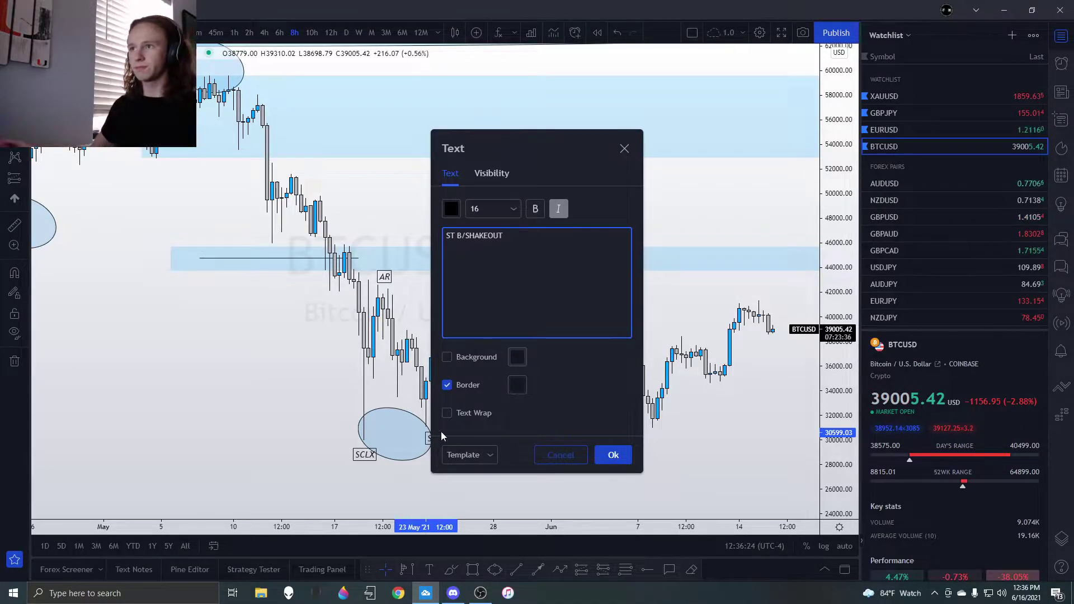
{"action": "left_click", "coordinate": [408, 402]}
{"action": "left_click_drag", "start_coordinate": [452, 436], "coordinate": [508, 302]}
{"action": "left_click", "coordinate": [512, 314]}
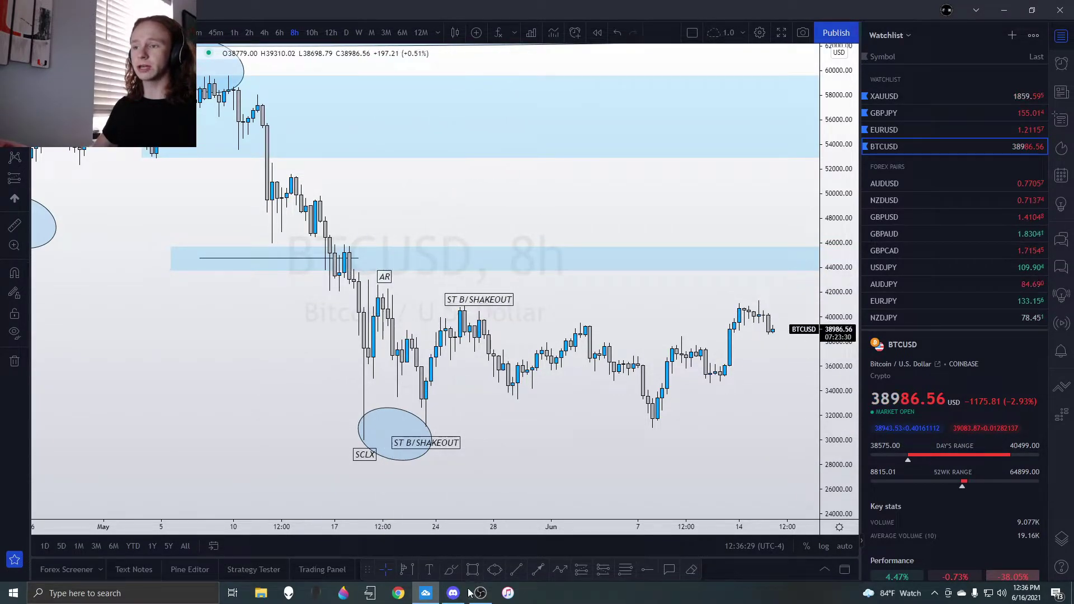
- Try to trace the late-May rally, the following drop and the descending highs since the AR label with the brush
{"action": "left_click", "coordinate": [448, 568]}
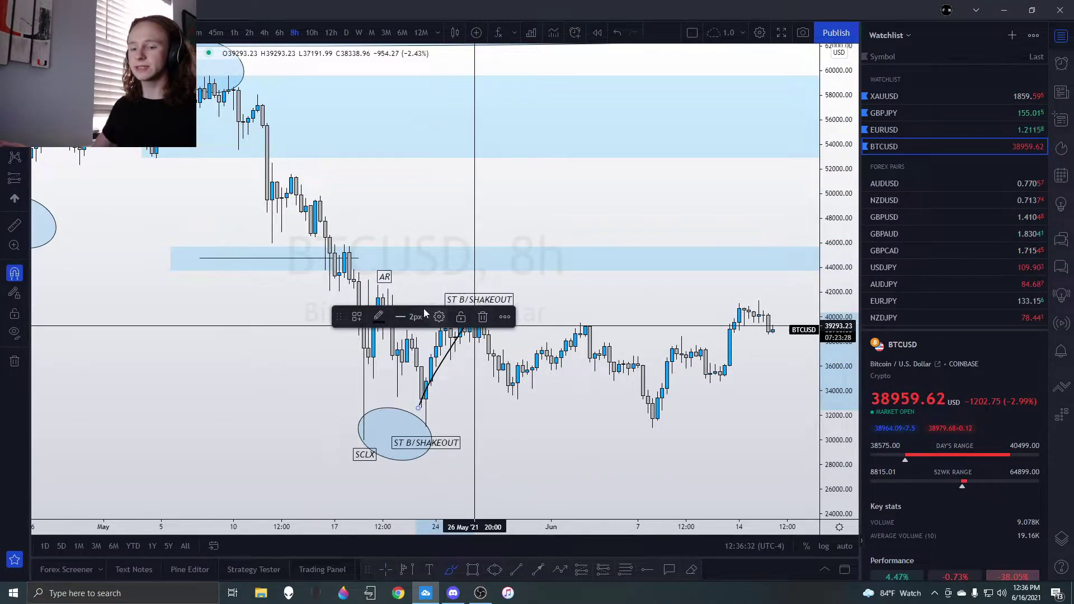
{"action": "left_click_drag", "start_coordinate": [373, 299], "coordinate": [381, 302]}
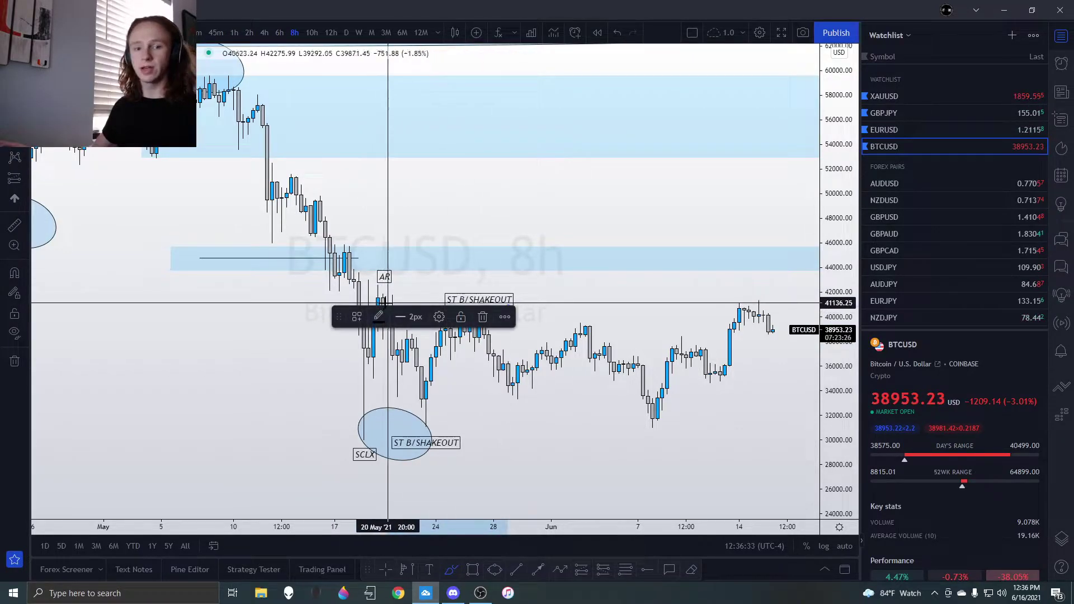
{"action": "left_click_drag", "start_coordinate": [343, 308], "coordinate": [360, 199]}
{"action": "left_click_drag", "start_coordinate": [464, 306], "coordinate": [546, 404]}
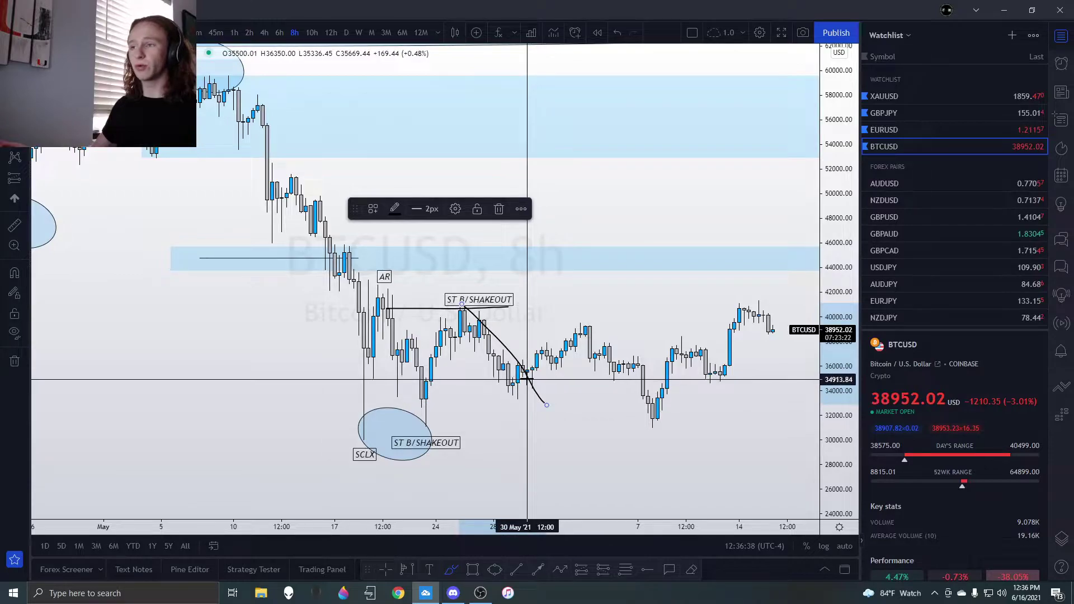
{"action": "key", "text": "ctrl+z"}
{"action": "key", "text": "ctrl+z"}
{"action": "mouse_move", "coordinate": [369, 288]}
{"action": "left_mouse_down"}
{"action": "mouse_move", "coordinate": [386, 302]}
{"action": "mouse_move", "coordinate": [669, 335]}
{"action": "left_mouse_up"}
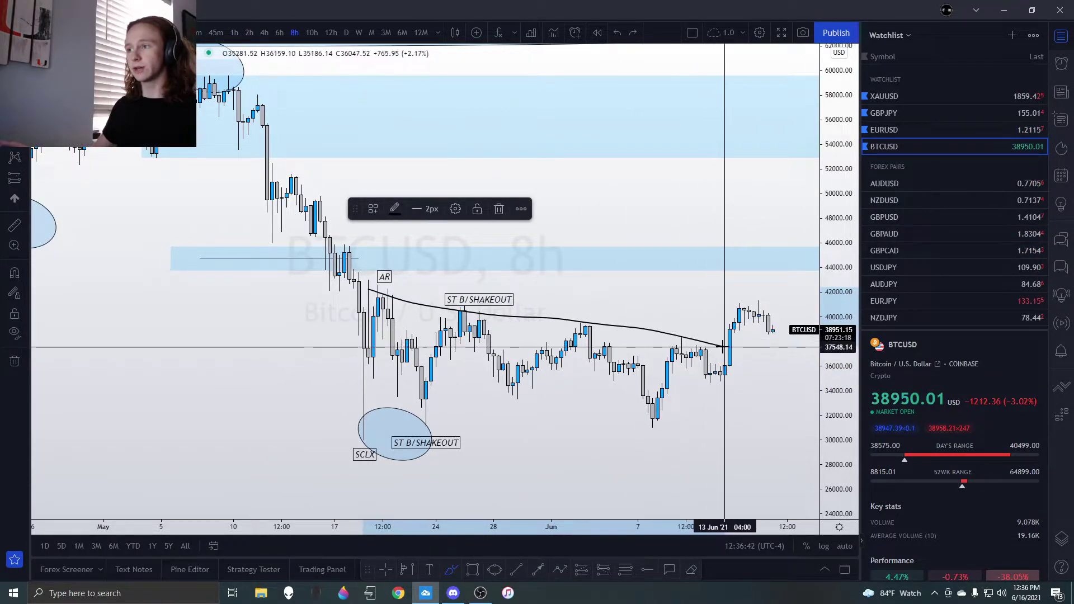
{"action": "key", "text": "ctrl+z"}
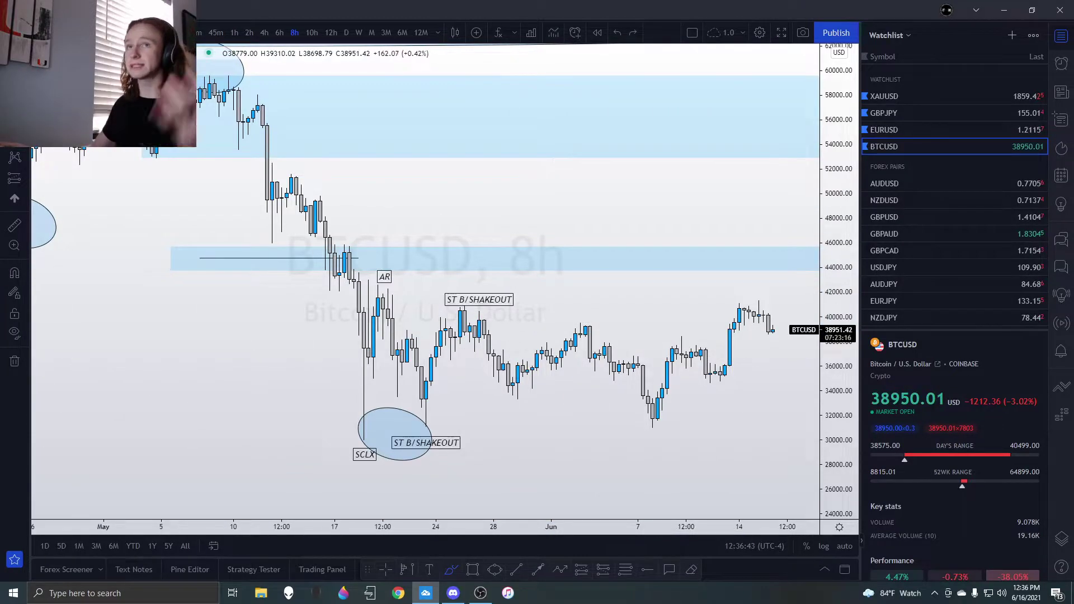
- Change the label above the 26 May high to FUA and place a copy reading ST beneath the 29 May low
{"action": "double_click", "coordinate": [457, 300]}
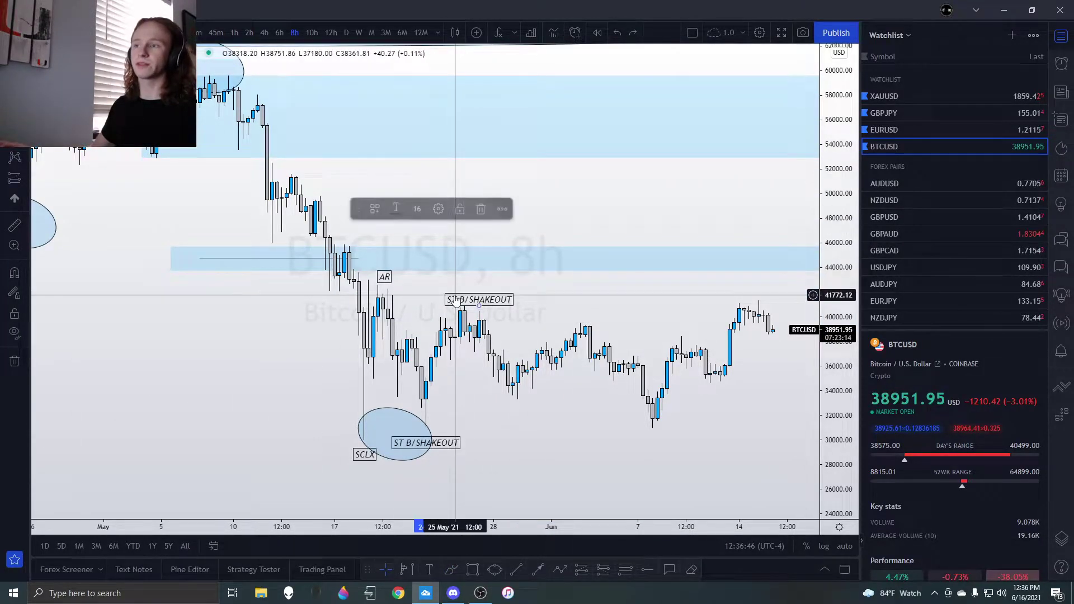
{"action": "left_click", "coordinate": [232, 346]}
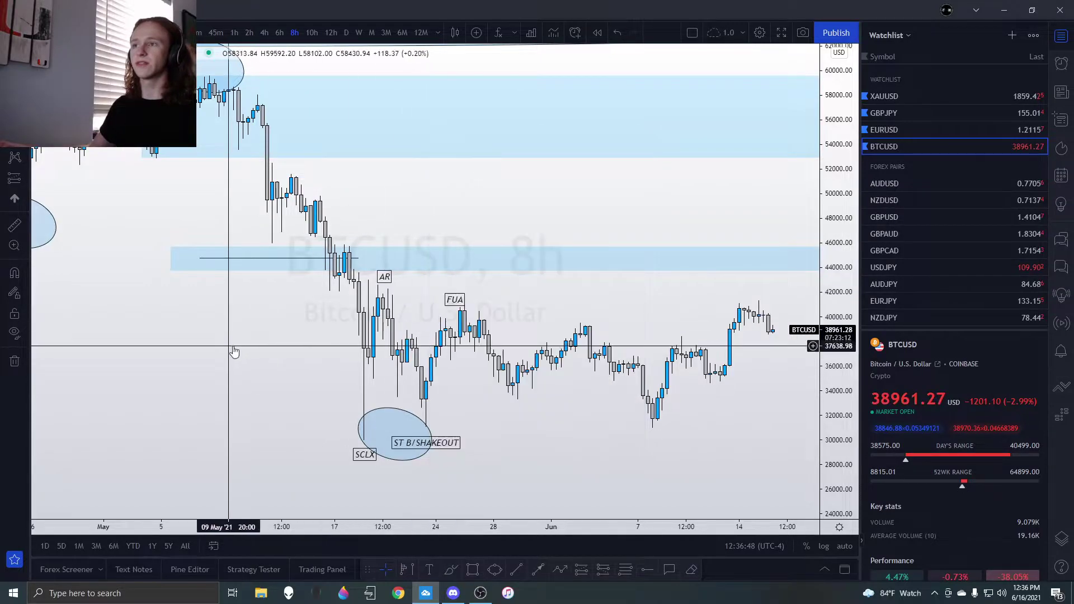
{"action": "left_click_drag", "start_coordinate": [455, 295], "coordinate": [510, 400]}
{"action": "double_click", "coordinate": [510, 400]}
{"action": "key", "text": "BackSpace"}
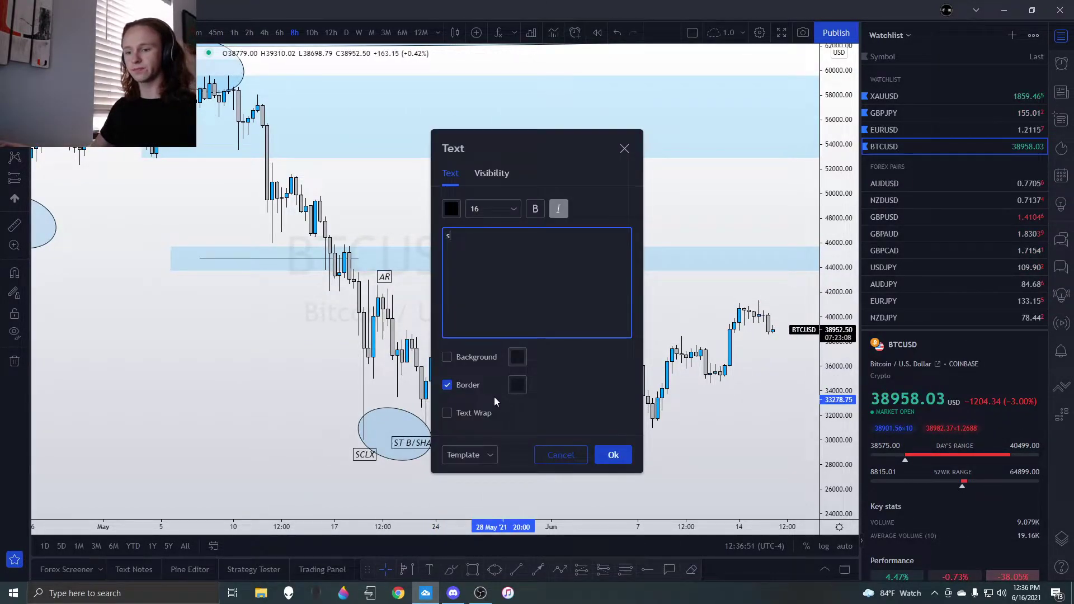
{"action": "key", "text": "Escape"}
{"action": "double_click", "coordinate": [508, 405]}
{"action": "type", "text": "ST"}
{"action": "key", "text": "Escape"}
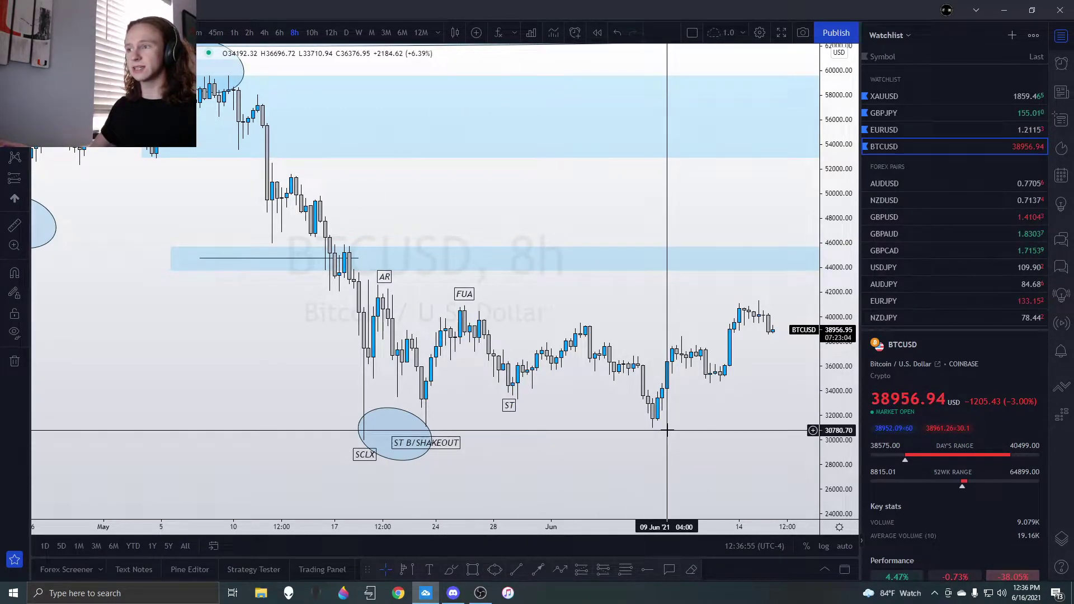
- Copy the ST label beneath the 8 June low and change the copy's text to LPS
{"action": "left_click", "coordinate": [510, 407]}
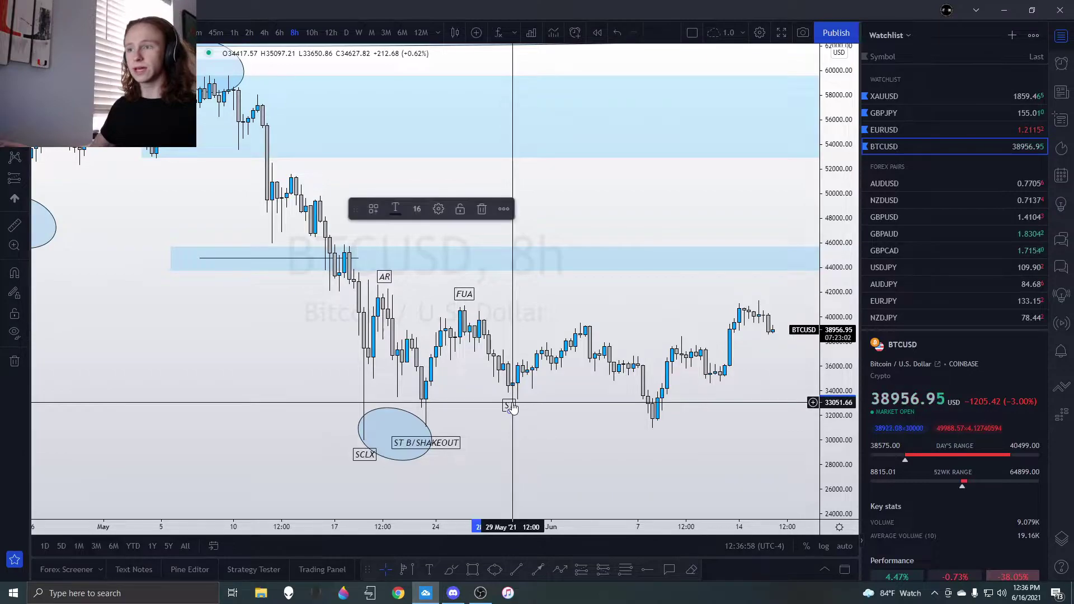
{"action": "left_click_drag", "start_coordinate": [508, 405], "coordinate": [653, 441]}
{"action": "left_click", "coordinate": [638, 440]}
{"action": "left_click", "coordinate": [652, 443]}
{"action": "double_click", "coordinate": [650, 445]}
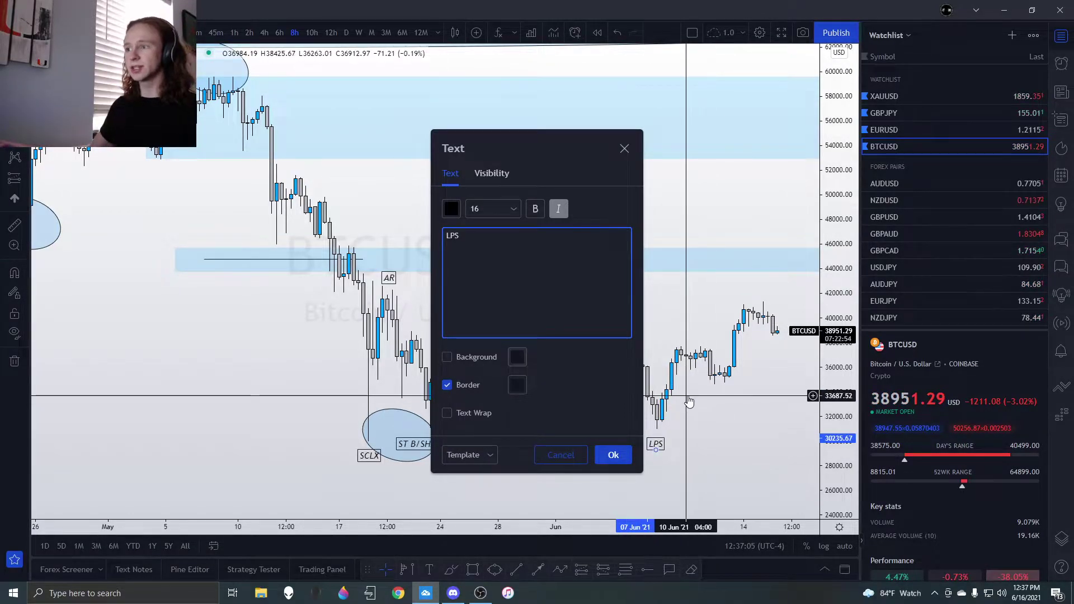
{"action": "left_click_drag", "start_coordinate": [677, 397], "coordinate": [637, 393]}
{"action": "left_click_drag", "start_coordinate": [617, 439], "coordinate": [623, 436]}
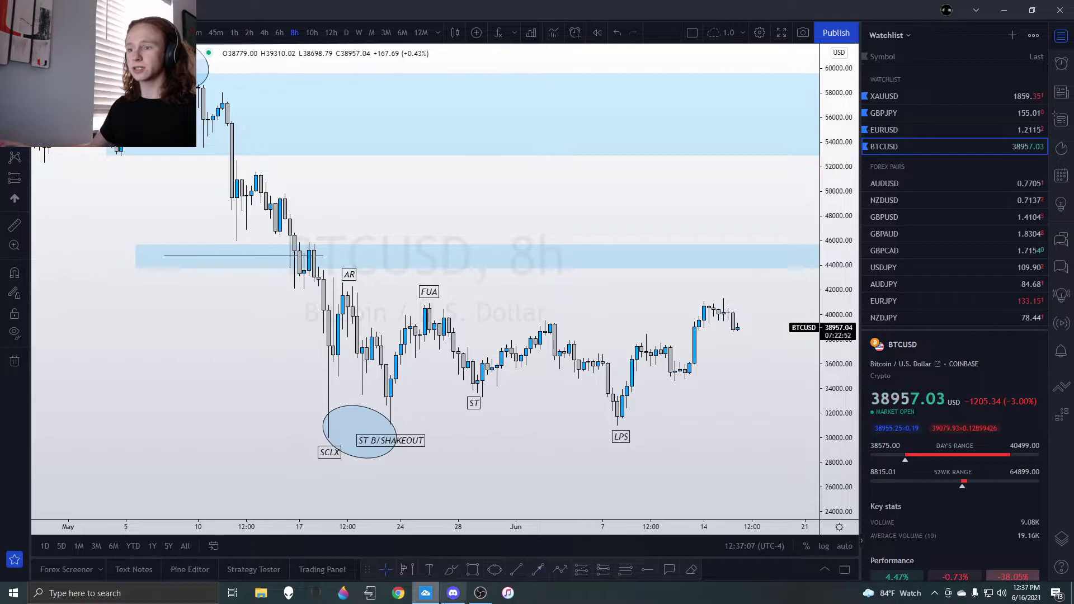
- Switch to Discord, examine Accumulation Schematic #1 in the wyckoff-reference channel, and return to the chart
{"action": "left_click", "coordinate": [454, 593]}
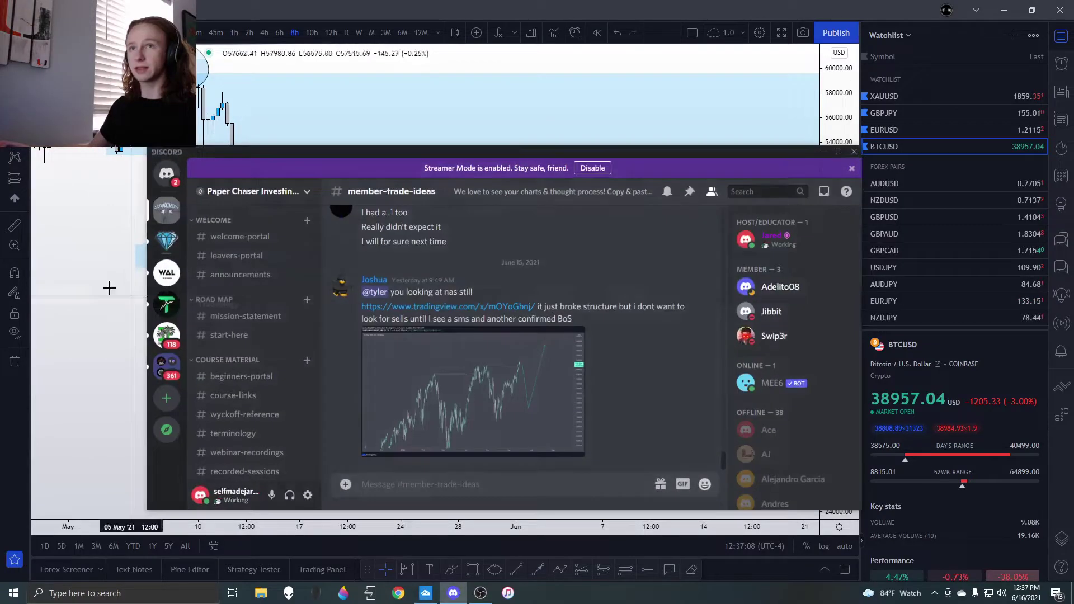
{"action": "left_click", "coordinate": [235, 399]}
{"action": "left_click", "coordinate": [245, 414]}
{"action": "scroll", "coordinate": [459, 335], "scroll_direction": "up", "scroll_amount": 5}
{"action": "scroll", "coordinate": [446, 306], "scroll_direction": "up", "scroll_amount": 10}
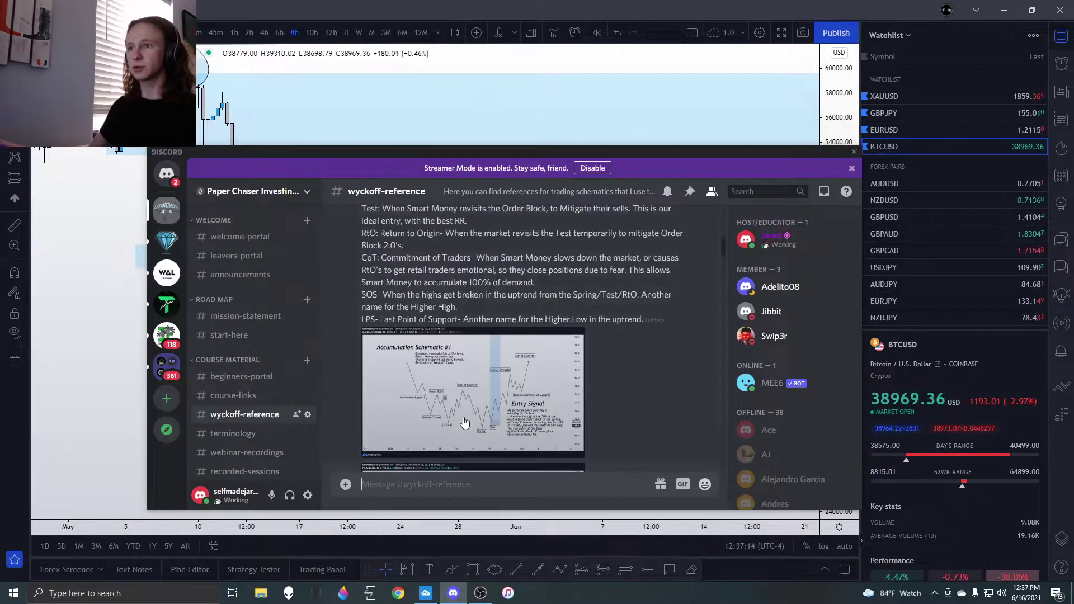
{"action": "left_click", "coordinate": [464, 422]}
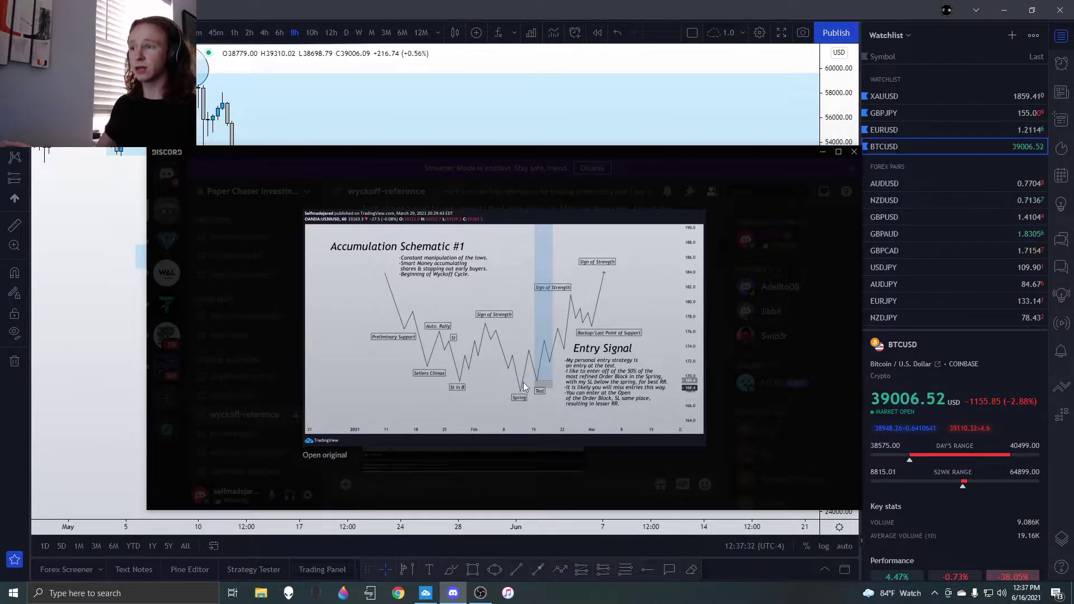
{"action": "left_click", "coordinate": [275, 283]}
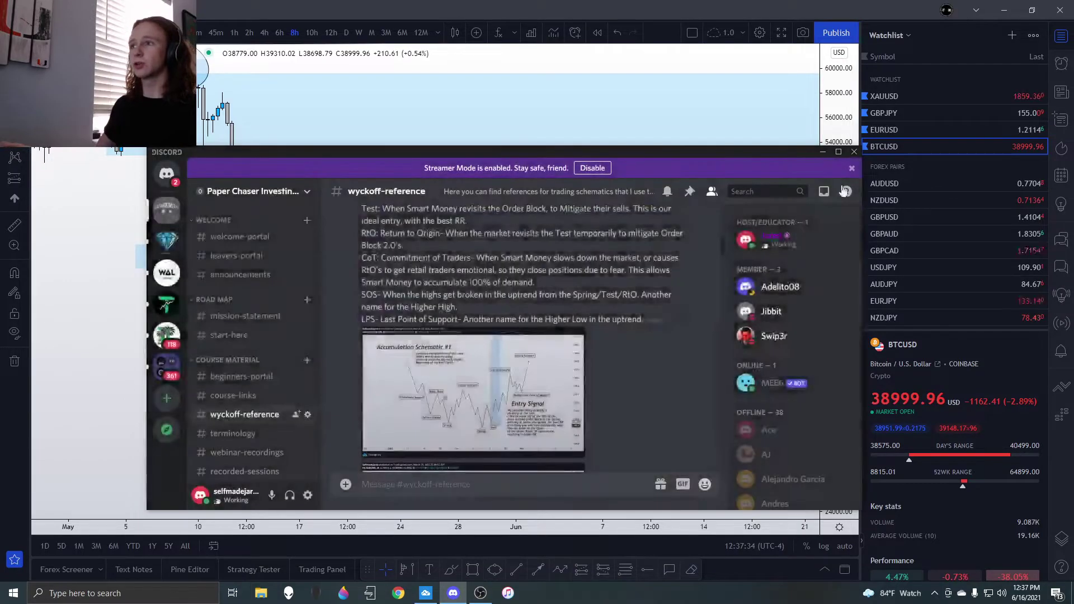
{"action": "left_click", "coordinate": [823, 152]}
- Try to trace the range from the AR high to mid-June with the brush
{"action": "scroll", "coordinate": [595, 427], "scroll_direction": "down", "scroll_amount": 4}
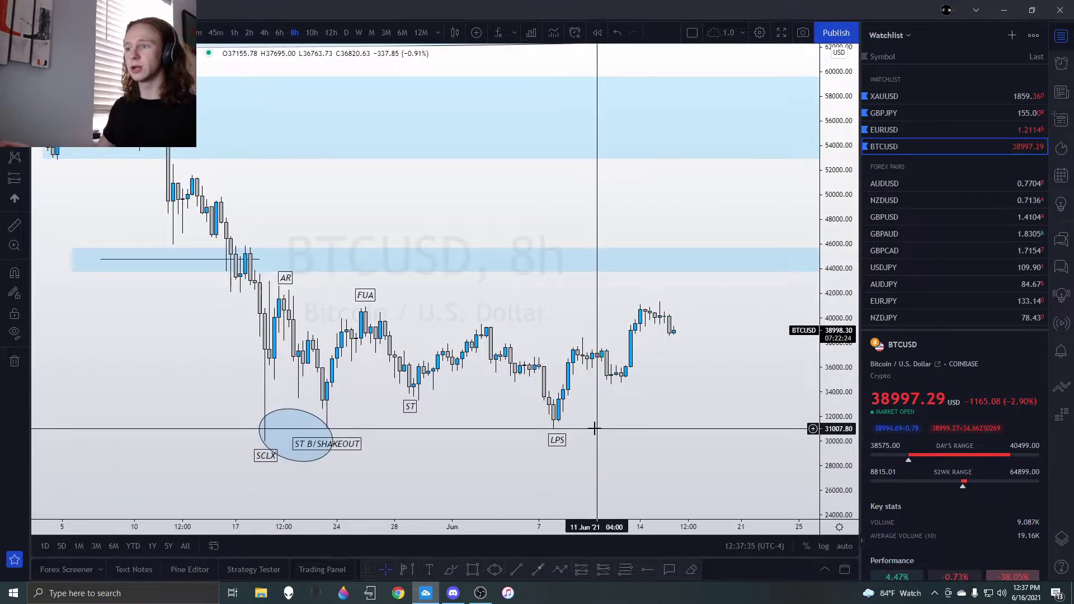
{"action": "left_click_drag", "start_coordinate": [602, 362], "coordinate": [568, 358]}
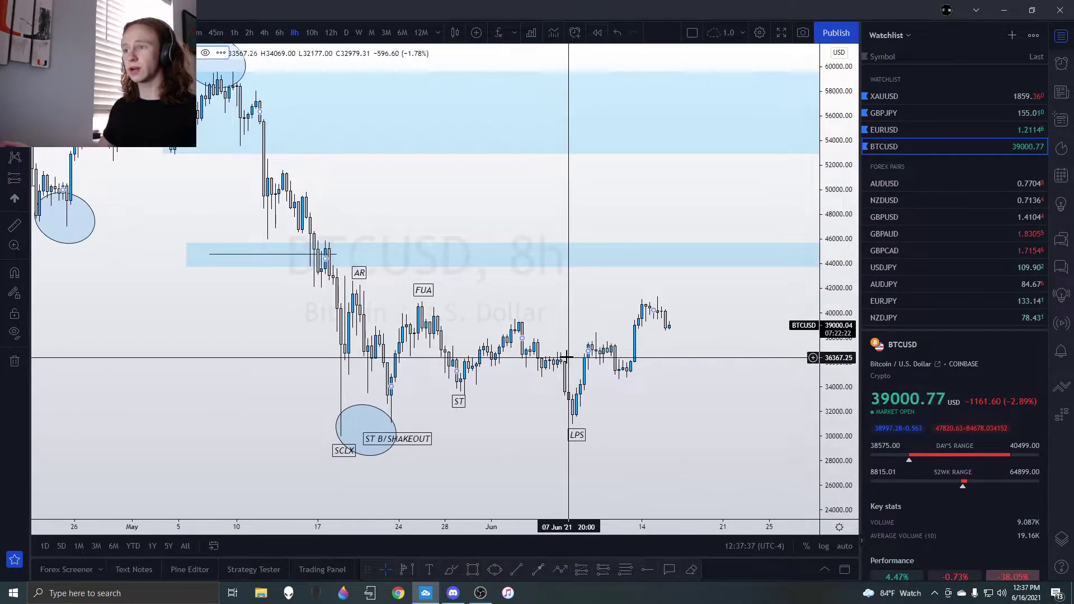
{"action": "left_click", "coordinate": [457, 574]}
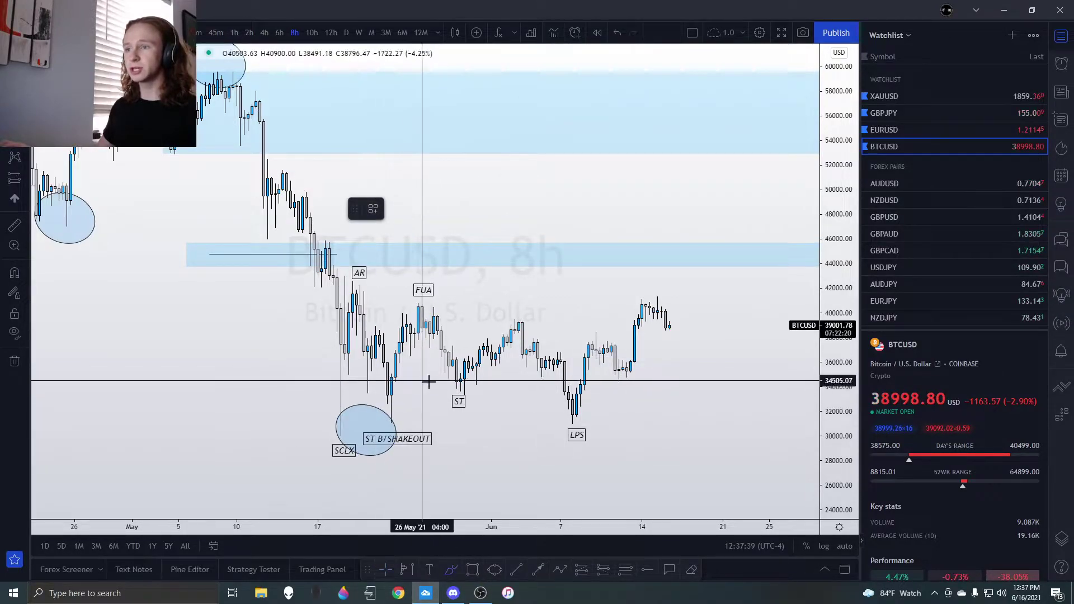
{"action": "left_click_drag", "start_coordinate": [333, 289], "coordinate": [632, 340]}
{"action": "key", "text": "ctrl+z"}
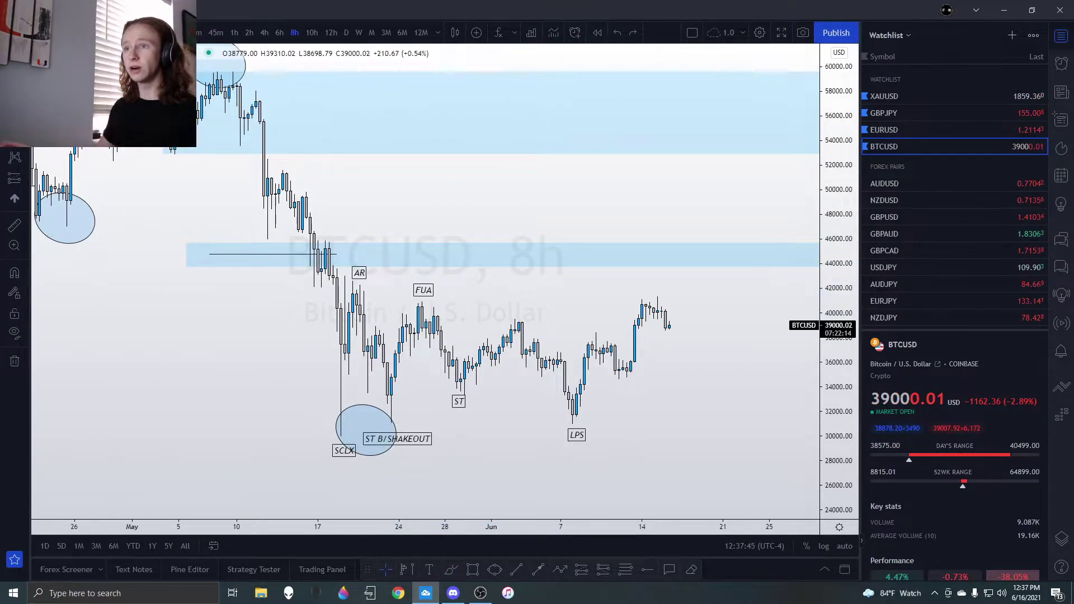
- Try to sketch the swings from the AR label through the ST low to the LPS low with brush strokes
{"action": "scroll", "coordinate": [587, 427], "scroll_direction": "down", "scroll_amount": 2}
{"action": "scroll", "coordinate": [737, 412], "scroll_direction": "up", "scroll_amount": 2}
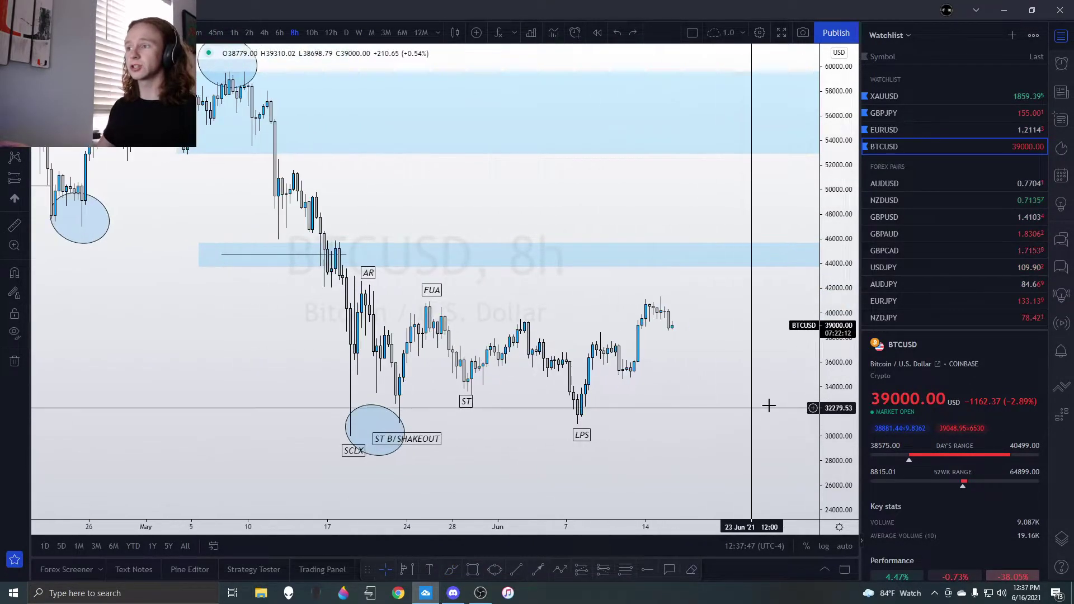
{"action": "mouse_move", "coordinate": [827, 393]}
{"action": "left_mouse_down"}
{"action": "mouse_move", "coordinate": [828, 367]}
{"action": "mouse_move", "coordinate": [739, 353]}
{"action": "left_mouse_up"}
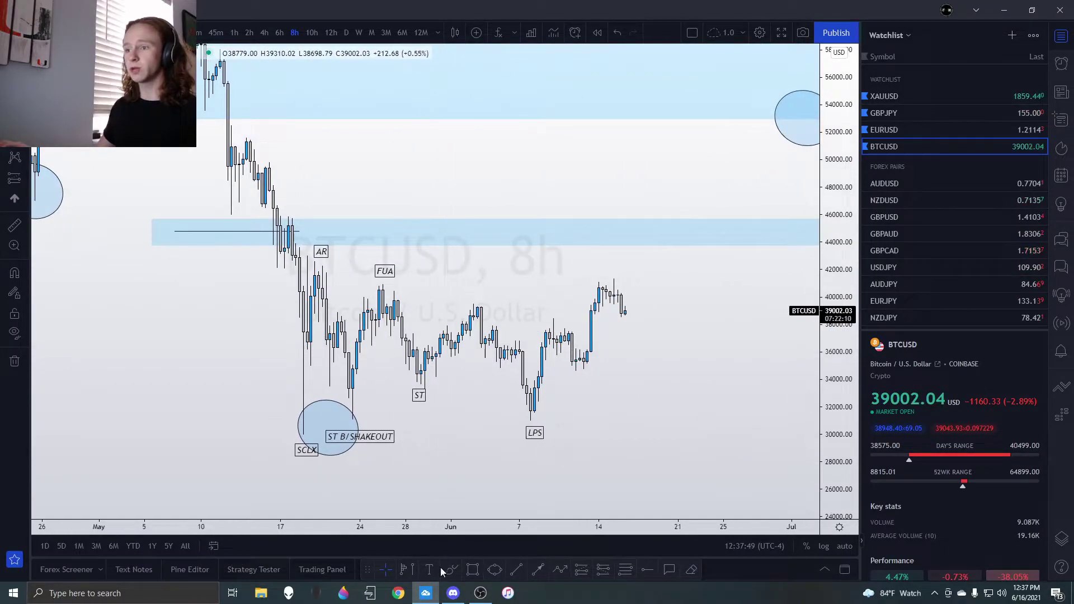
{"action": "mouse_move", "coordinate": [320, 255]}
{"action": "left_mouse_down"}
{"action": "mouse_move", "coordinate": [337, 342]}
{"action": "mouse_move", "coordinate": [505, 375]}
{"action": "mouse_move", "coordinate": [529, 414]}
{"action": "left_mouse_up"}
{"action": "key", "text": "ctrl+z"}
{"action": "mouse_move", "coordinate": [409, 385]}
{"action": "left_mouse_down"}
{"action": "mouse_move", "coordinate": [461, 380]}
{"action": "mouse_move", "coordinate": [452, 393]}
{"action": "left_mouse_up"}
{"action": "mouse_move", "coordinate": [377, 284]}
{"action": "left_mouse_down"}
{"action": "mouse_move", "coordinate": [428, 383]}
{"action": "mouse_move", "coordinate": [489, 318]}
{"action": "mouse_move", "coordinate": [546, 401]}
{"action": "left_mouse_up"}
{"action": "key", "text": "ctrl+z"}
{"action": "key", "text": "ctrl+z"}
{"action": "key", "text": "ctrl+z"}
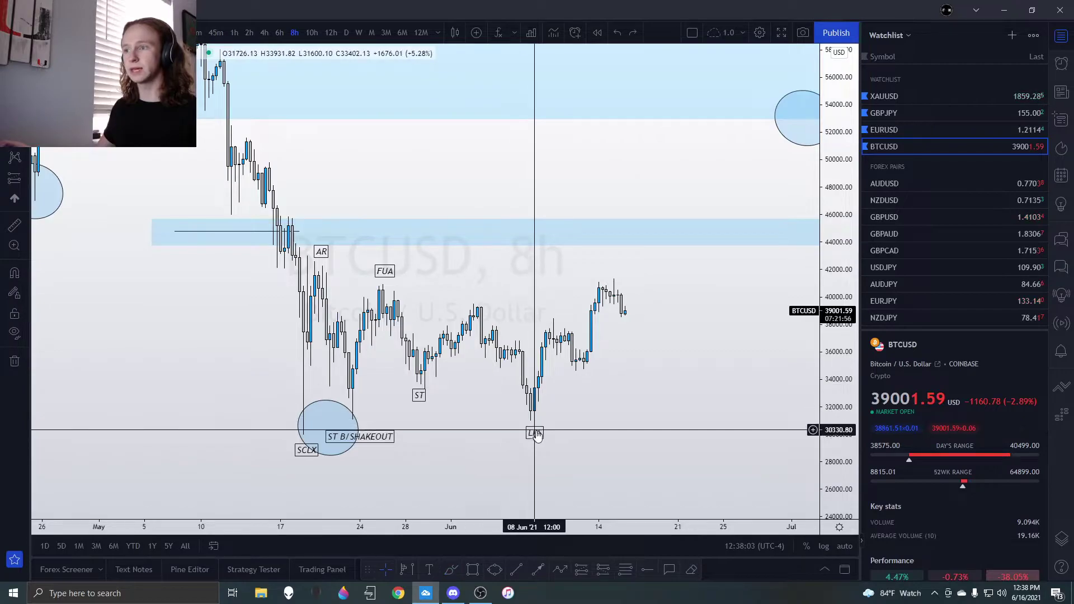
- Change the LPS label to TEST/LPS and center it beneath the 8 June low
{"action": "double_click", "coordinate": [529, 431]}
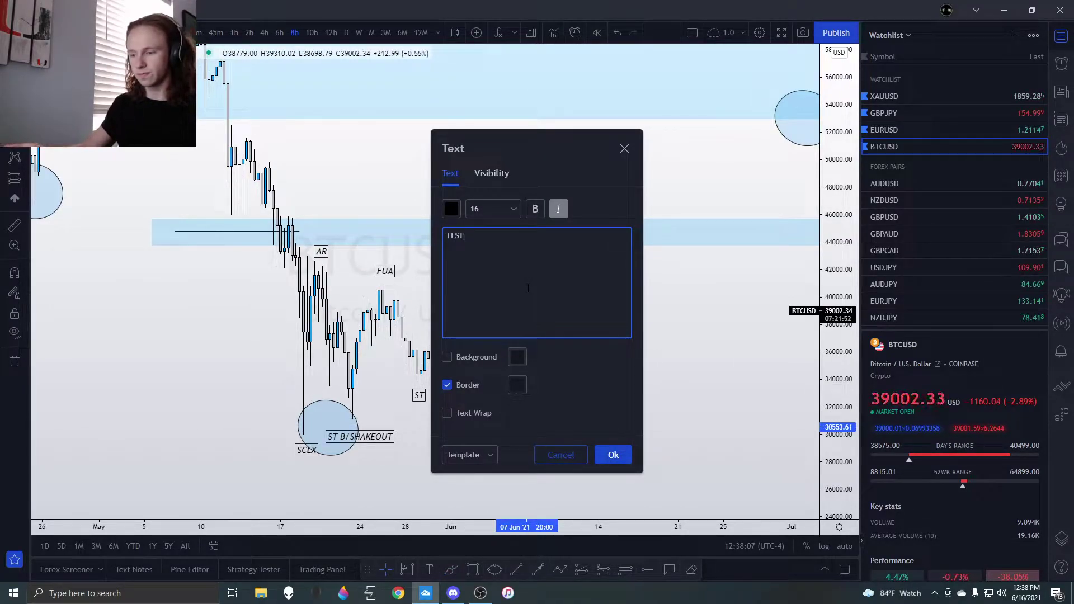
{"action": "left_click", "coordinate": [613, 455]}
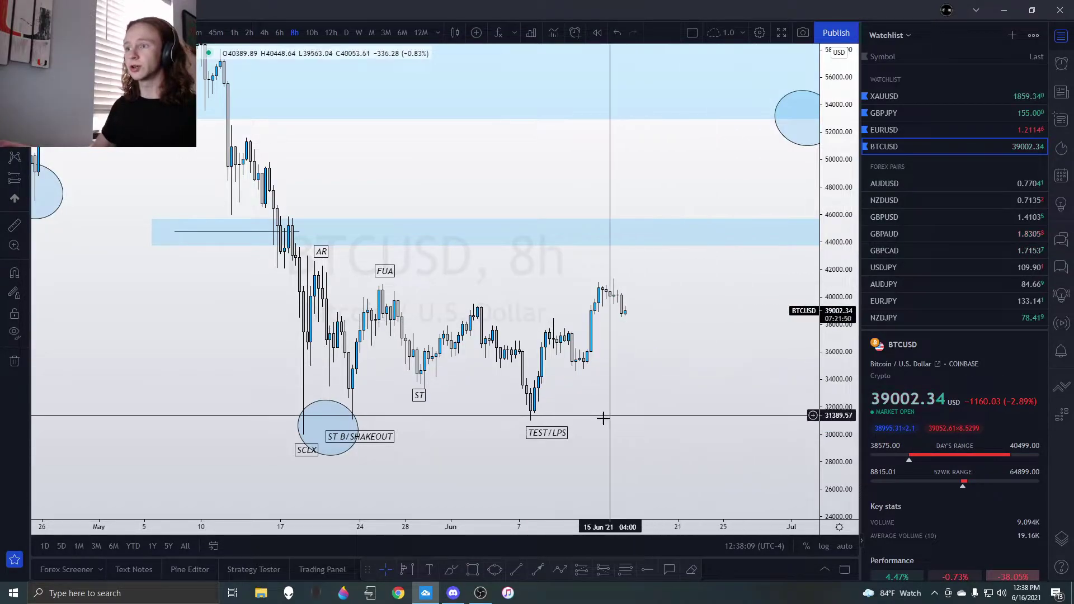
{"action": "left_click_drag", "start_coordinate": [514, 439], "coordinate": [521, 440]}
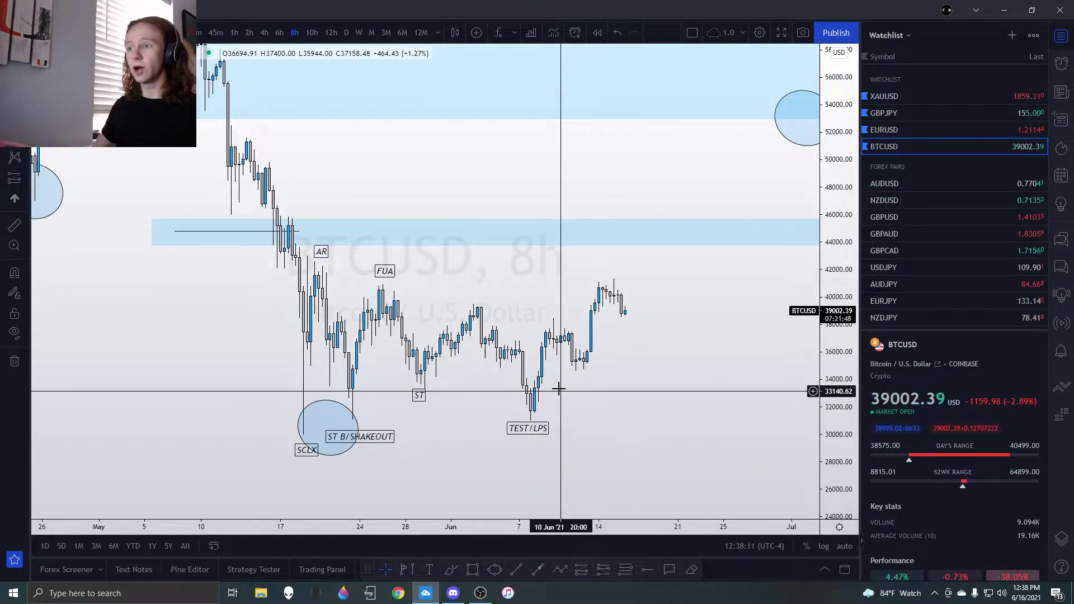
- Try to box a thin support zone from the 23 May low across to about 9 June
{"action": "left_click", "coordinate": [472, 570]}
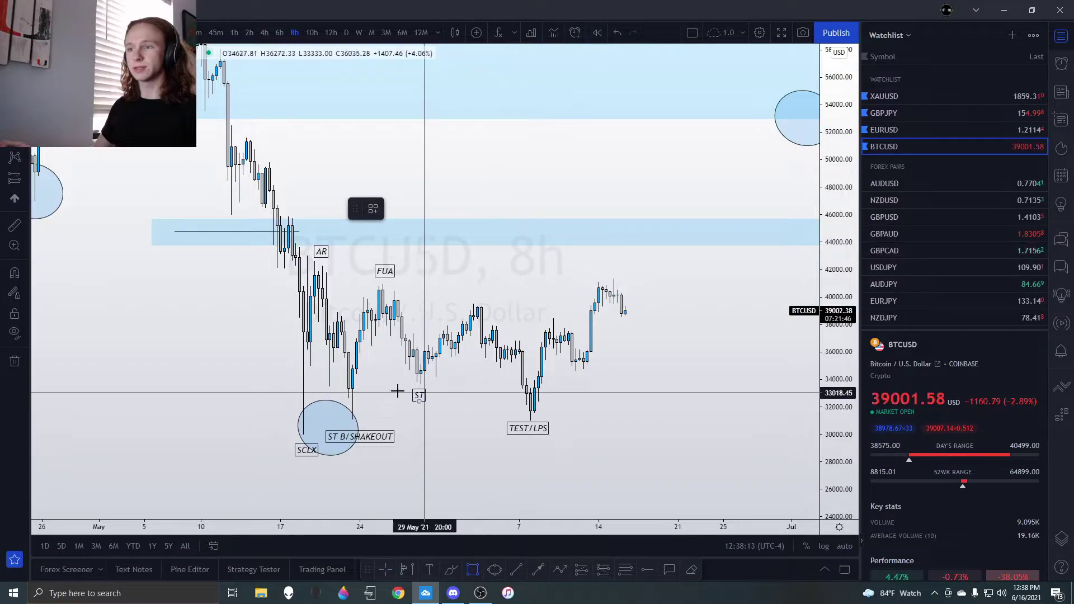
{"action": "left_click", "coordinate": [354, 406], "text": "ctrl"}
{"action": "left_click", "coordinate": [354, 427]}
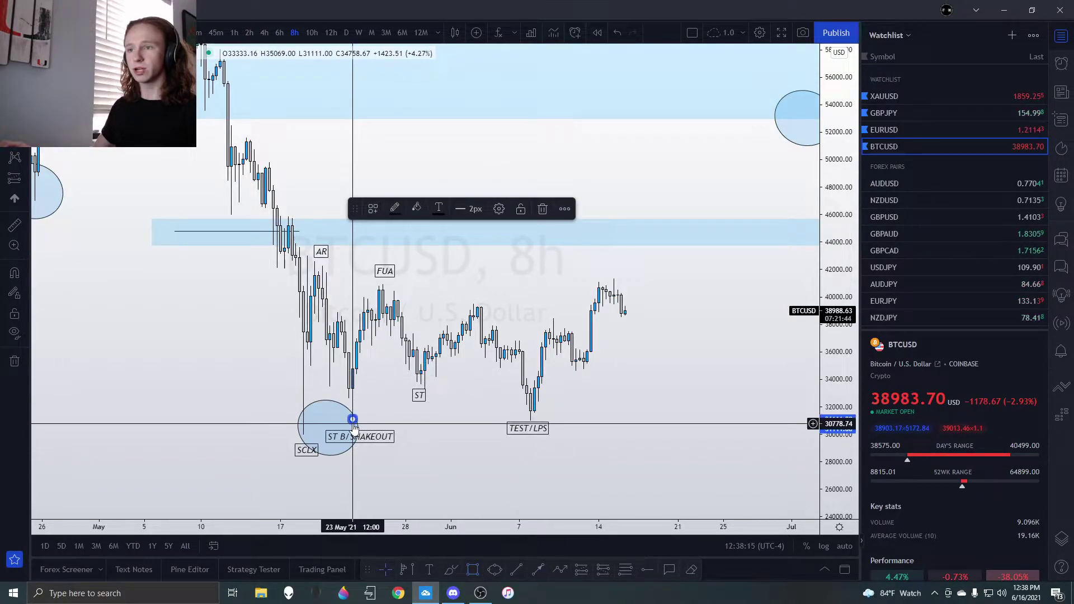
{"action": "left_click_drag", "start_coordinate": [353, 420], "coordinate": [550, 431]}
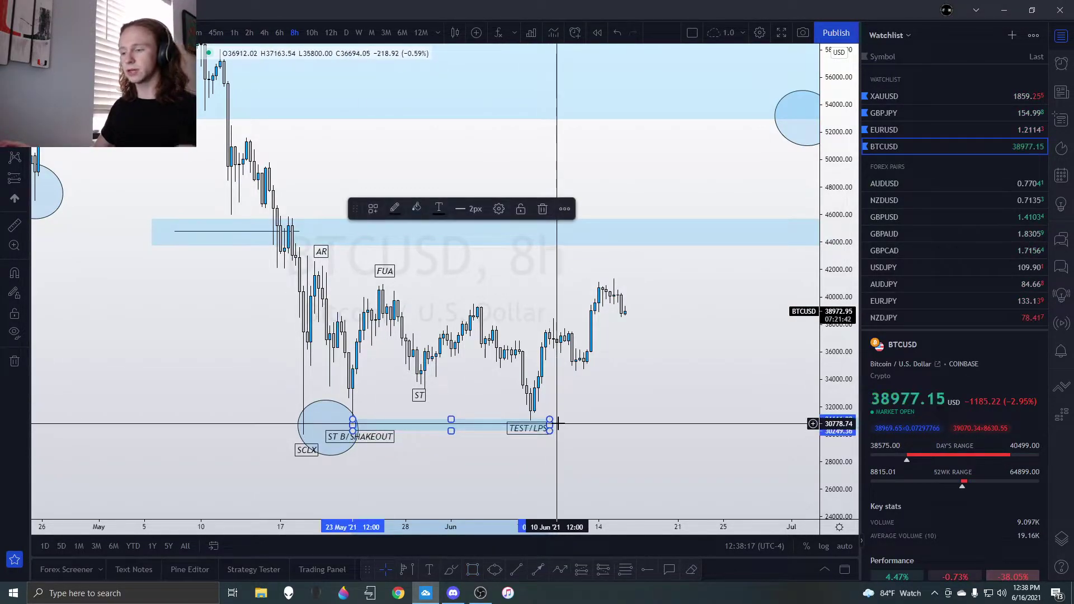
{"action": "key", "text": "Delete"}
- Nudge the SCLX label slightly left and the TEST/LPS label slightly right to sit beneath their swing lows
{"action": "left_click_drag", "start_coordinate": [312, 449], "coordinate": [304, 439]}
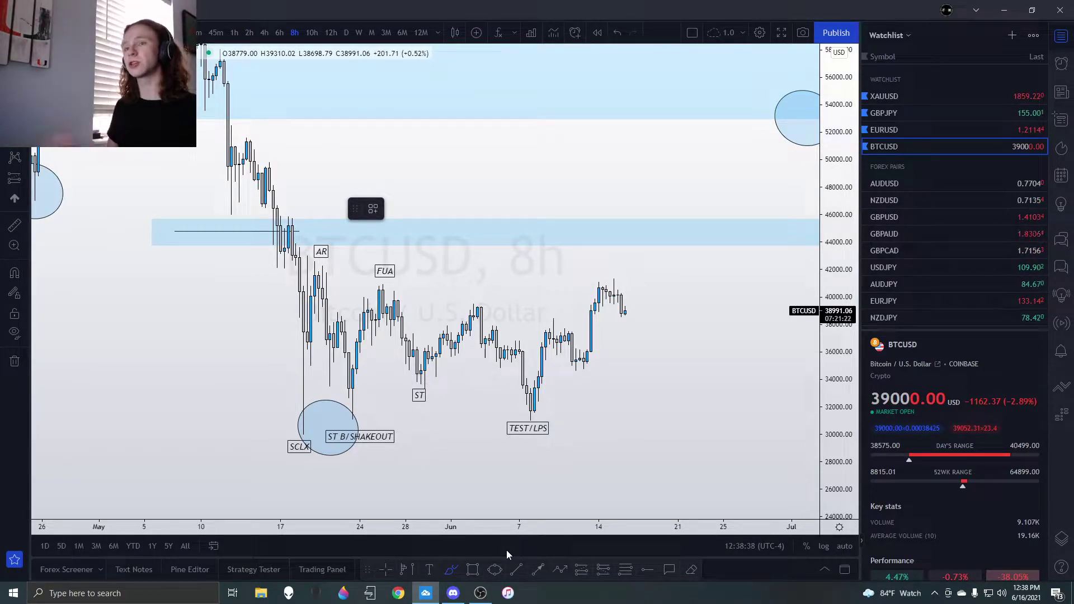
{"action": "key", "text": "Escape"}
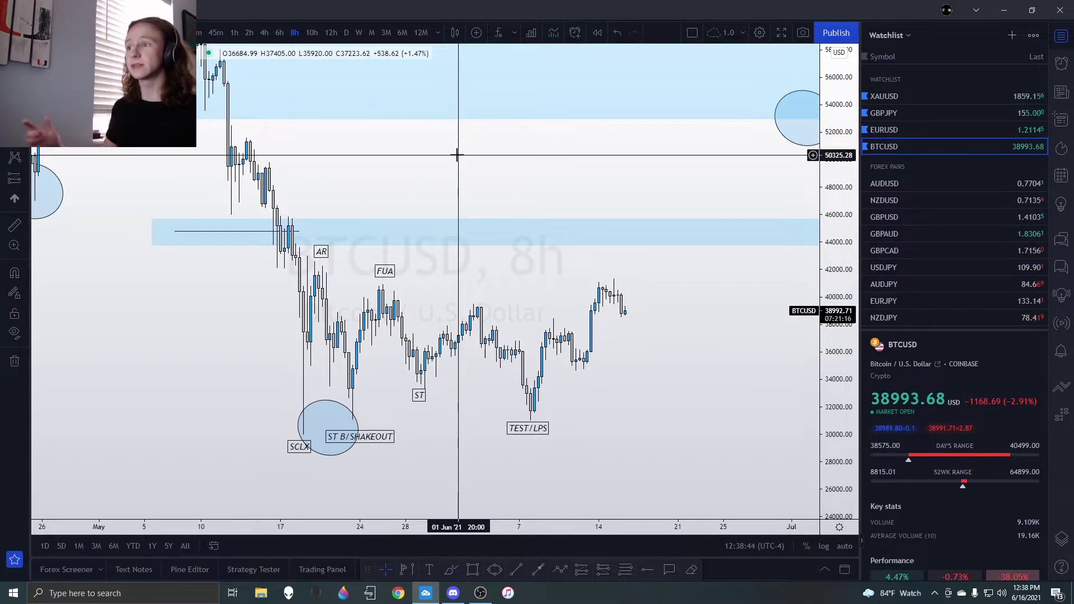
{"action": "scroll", "coordinate": [571, 355], "scroll_direction": "down", "scroll_amount": 2}
{"action": "scroll", "coordinate": [571, 354], "scroll_direction": "up", "scroll_amount": 3}
{"action": "left_click_drag", "start_coordinate": [390, 389], "coordinate": [455, 328]}
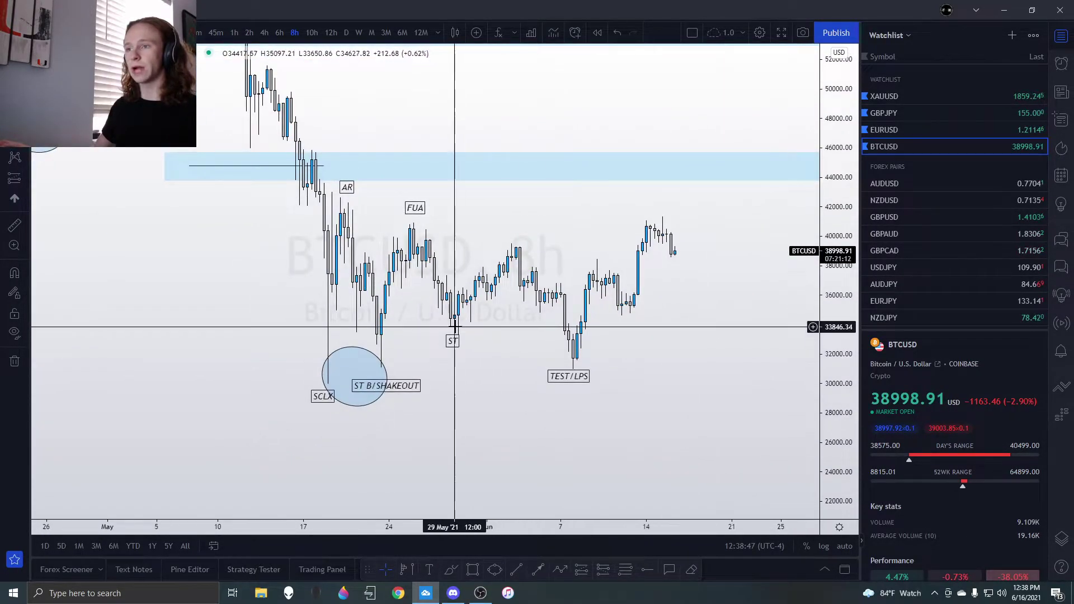
{"action": "left_click_drag", "start_coordinate": [557, 373], "coordinate": [565, 379]}
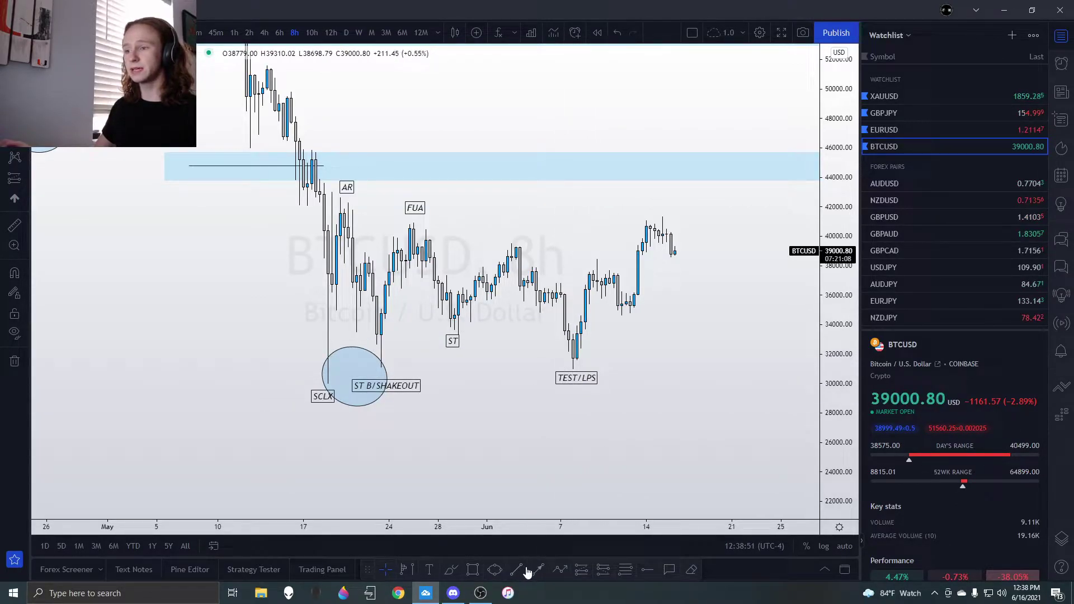
- Try brushing support lines beneath the ST low, one flat to 7 June and others rising to the early June lows
{"action": "left_click", "coordinate": [448, 570]}
{"action": "left_click_drag", "start_coordinate": [388, 334], "coordinate": [565, 332]}
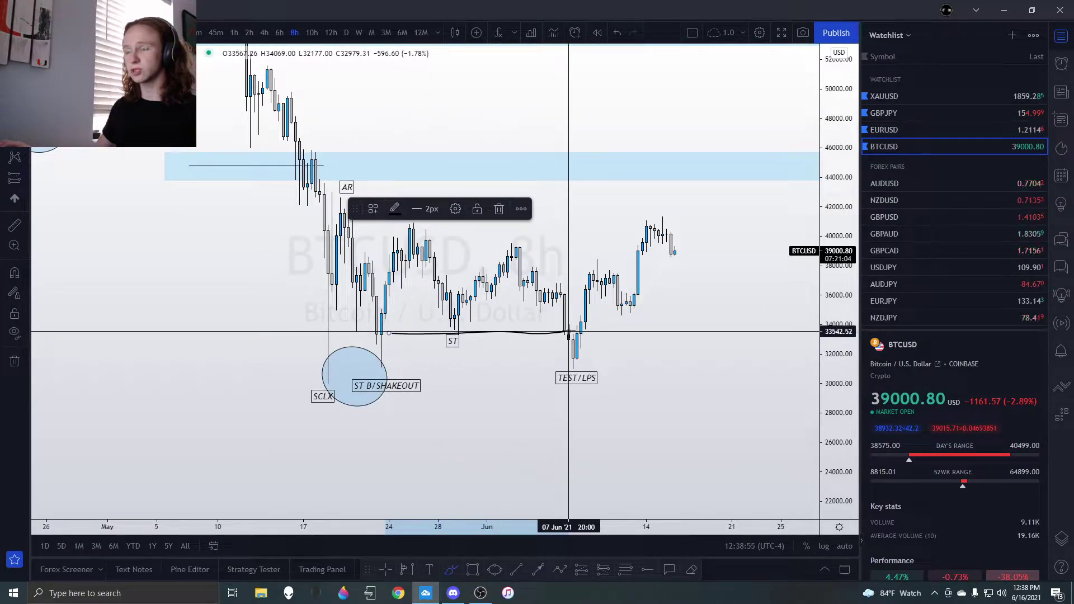
{"action": "key", "text": "ctrl+z"}
{"action": "left_click_drag", "start_coordinate": [437, 338], "coordinate": [587, 305]}
{"action": "key", "text": "ctrl+z"}
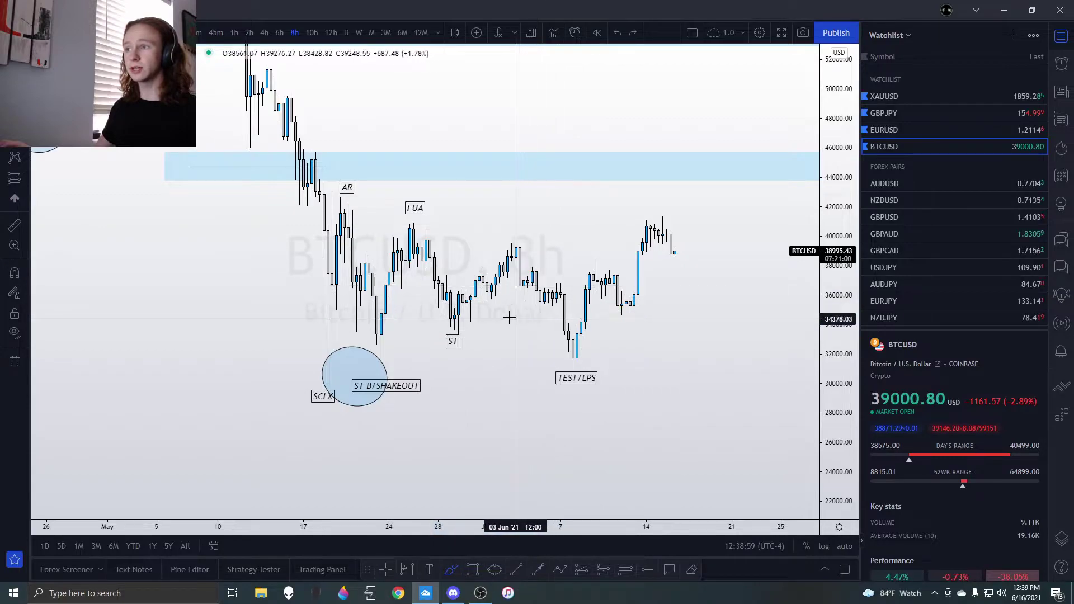
{"action": "left_click_drag", "start_coordinate": [446, 335], "coordinate": [552, 301]}
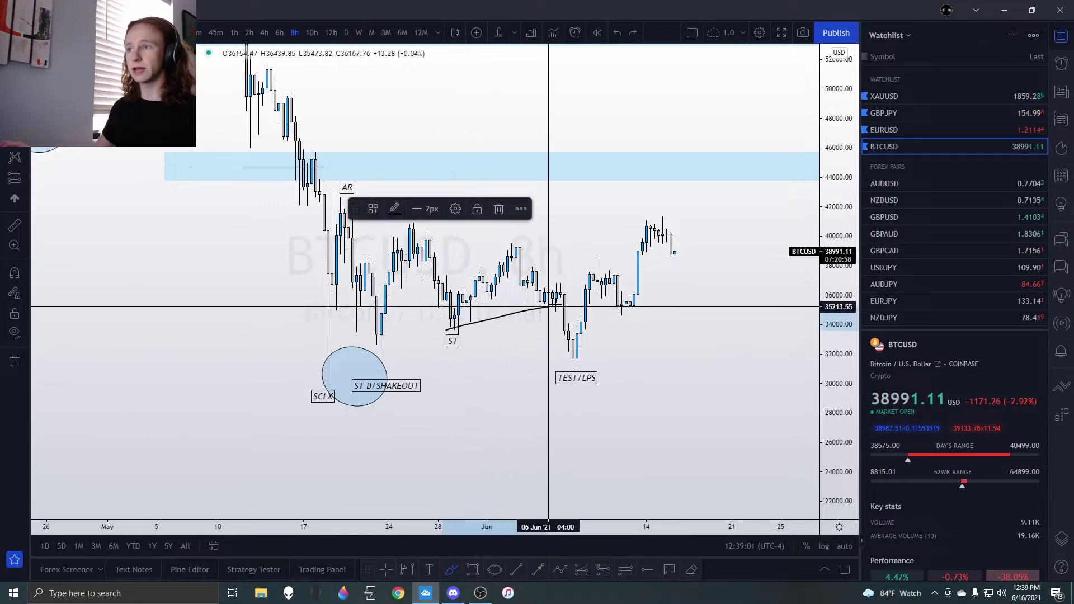
{"action": "key", "text": "ctrl+z"}
{"action": "left_click_drag", "start_coordinate": [433, 330], "coordinate": [569, 291]}
{"action": "key", "text": "ctrl+z"}
- Try to trace the test of the SCLX low and the drop into the TEST/LPS low with the brush
{"action": "mouse_move", "coordinate": [307, 378]}
{"action": "left_mouse_down"}
{"action": "mouse_move", "coordinate": [557, 305]}
{"action": "mouse_move", "coordinate": [582, 349]}
{"action": "left_mouse_up"}
{"action": "key", "text": "ctrl+z"}
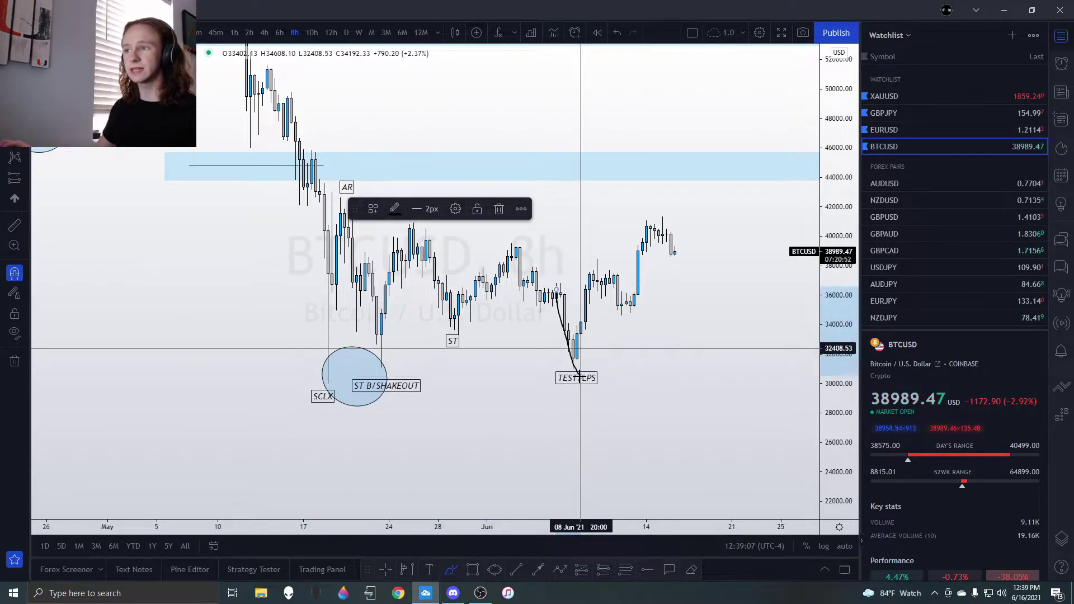
{"action": "key", "text": "ctrl+z"}
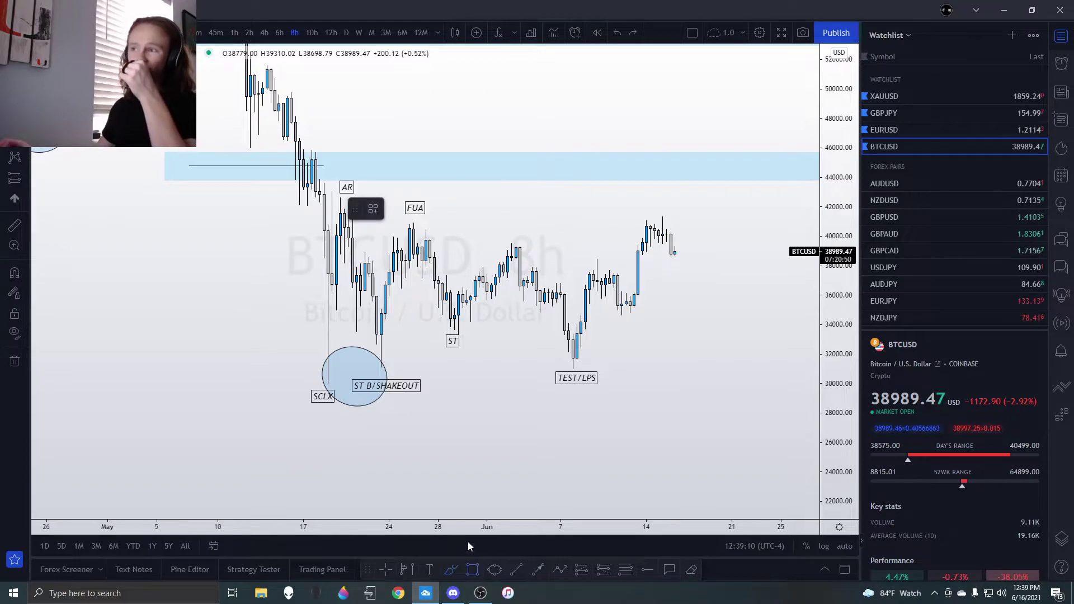
- Draw a narrow rectangle over the 7–8 June drop, from about 36,800 down to the low above the TEST/LPS label
{"action": "left_click_drag", "start_coordinate": [561, 283], "coordinate": [574, 369]}
{"action": "left_click_drag", "start_coordinate": [573, 328], "coordinate": [581, 326]}
{"action": "left_click", "coordinate": [583, 352]}
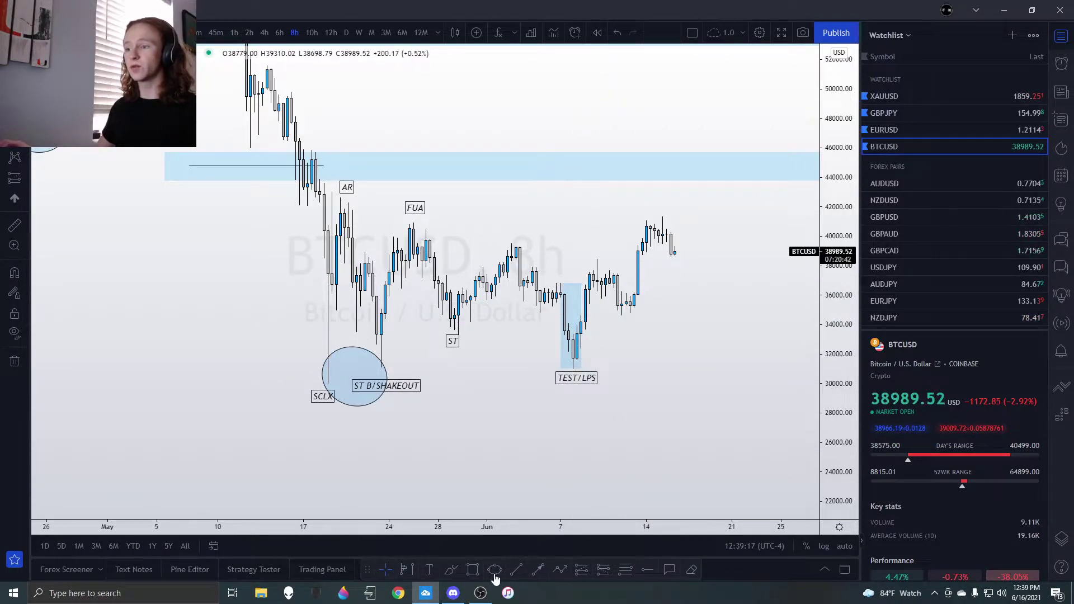
- Try to sketch the V-shaped rebound from the TEST/LPS low, the pullback to 13 June and the following rally with the brush
{"action": "left_click", "coordinate": [450, 570]}
{"action": "mouse_move", "coordinate": [559, 292]}
{"action": "left_mouse_down"}
{"action": "mouse_move", "coordinate": [577, 364]}
{"action": "mouse_move", "coordinate": [610, 257]}
{"action": "mouse_move", "coordinate": [551, 282]}
{"action": "mouse_move", "coordinate": [597, 280]}
{"action": "left_mouse_up"}
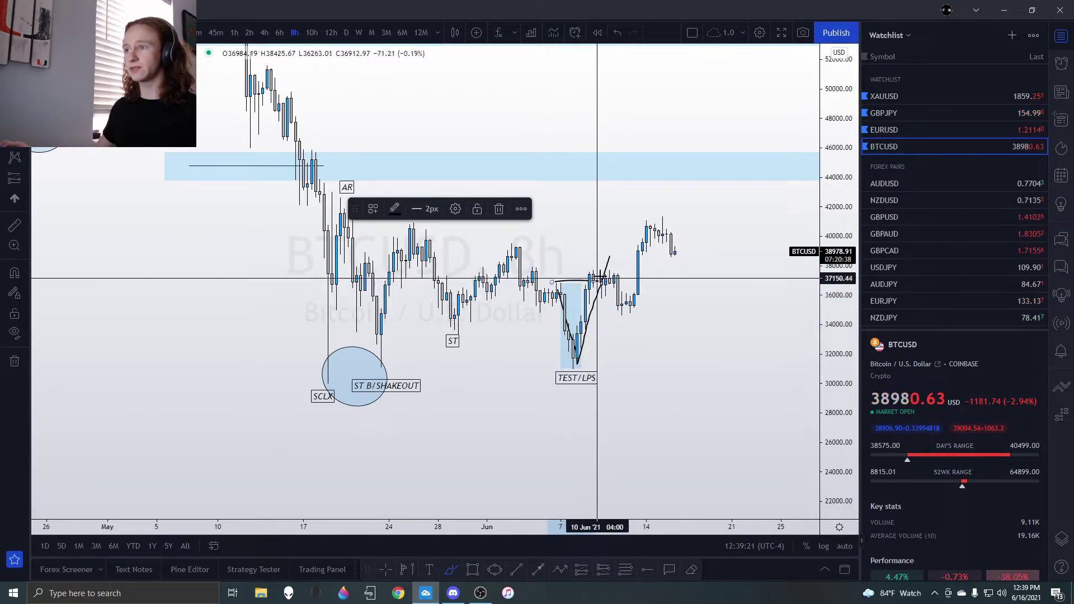
{"action": "key", "text": "ctrl+z"}
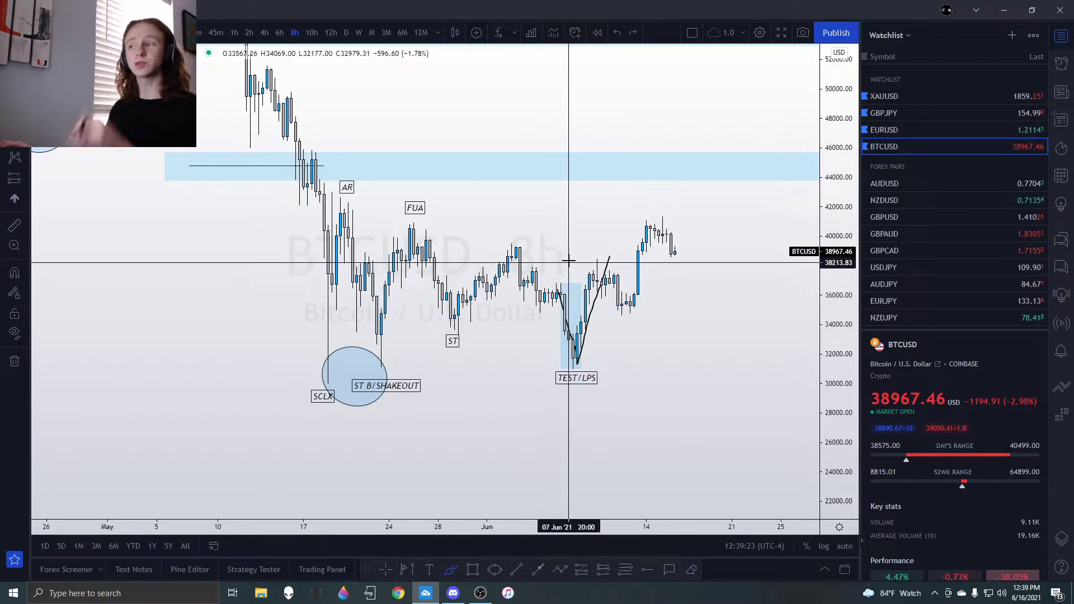
{"action": "mouse_move", "coordinate": [597, 256]}
{"action": "left_mouse_down"}
{"action": "mouse_move", "coordinate": [616, 252]}
{"action": "mouse_move", "coordinate": [638, 312]}
{"action": "left_mouse_up"}
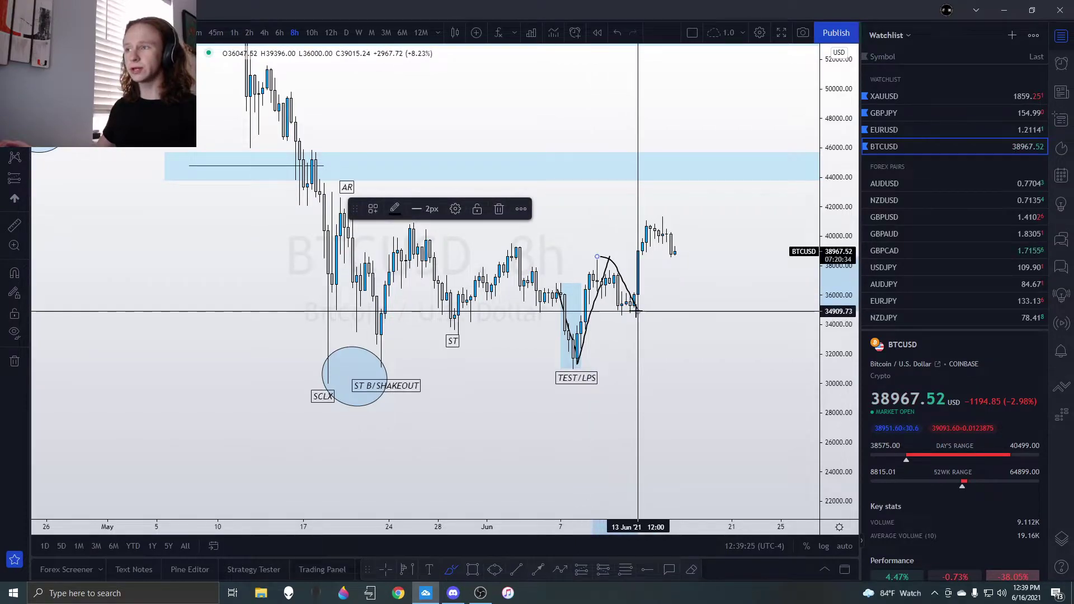
{"action": "key", "text": "ctrl+z"}
{"action": "key", "text": "ctrl+z"}
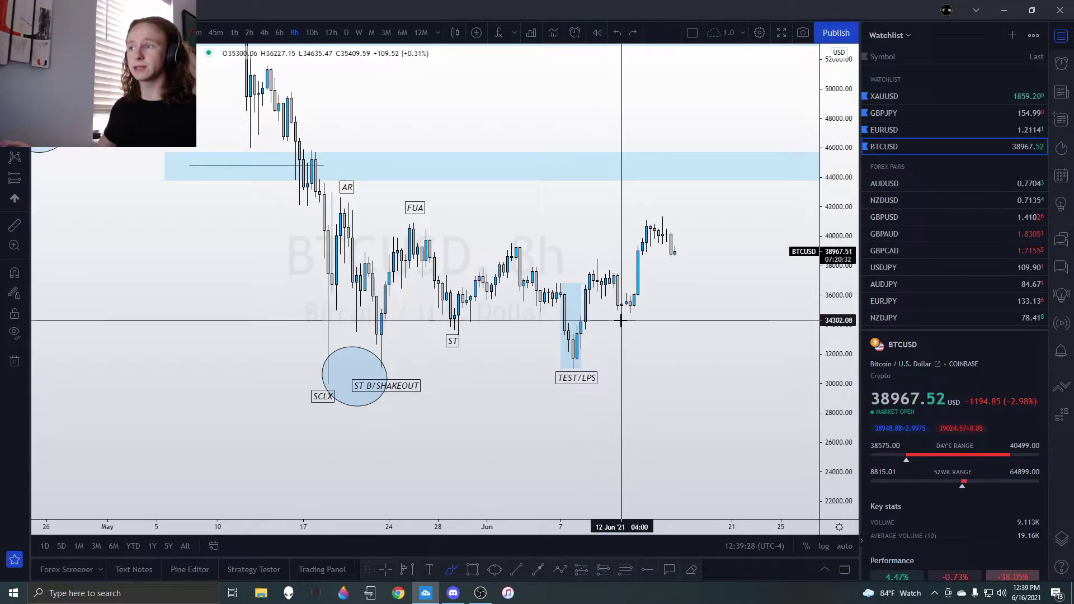
{"action": "left_click_drag", "start_coordinate": [621, 320], "coordinate": [676, 223]}
{"action": "key", "text": "ctrl+z"}
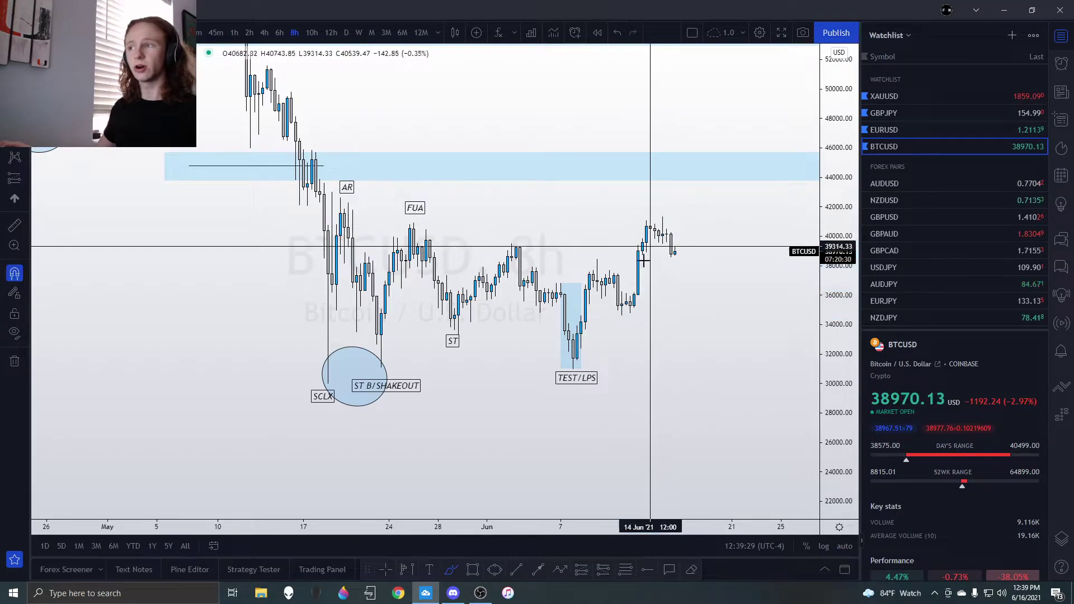
- Draw a rectangle from the 10 June high at about 38,400 down to about 34,600, extending to late June
{"action": "left_click", "coordinate": [475, 570]}
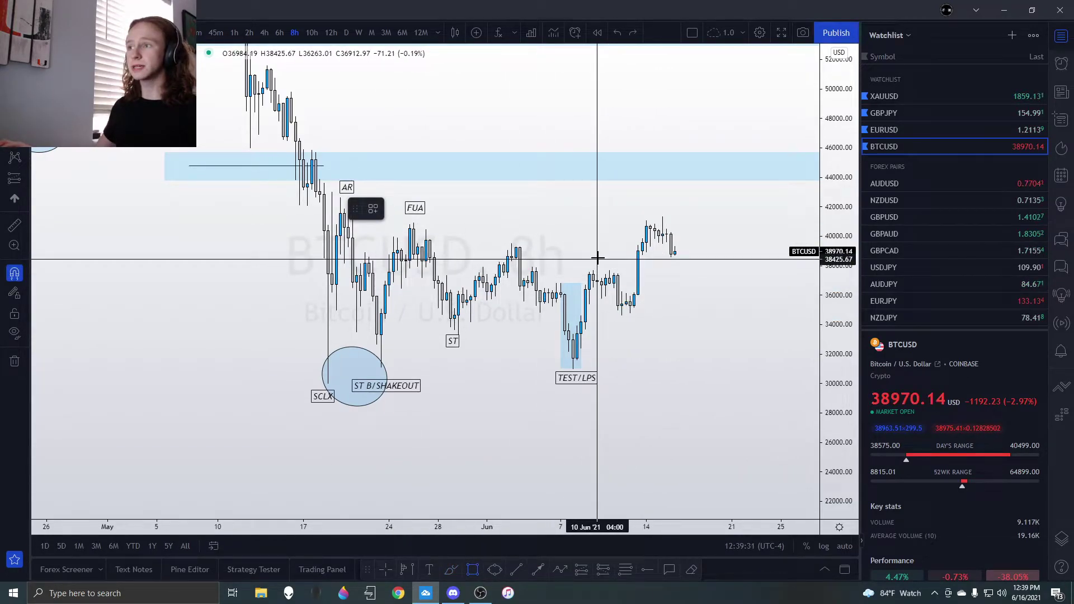
{"action": "mouse_move", "coordinate": [598, 260]}
{"action": "left_mouse_down"}
{"action": "mouse_move", "coordinate": [623, 308]}
{"action": "mouse_move", "coordinate": [810, 288]}
{"action": "left_mouse_up"}
{"action": "left_click", "coordinate": [621, 318], "text": "ctrl"}
{"action": "left_click_drag", "start_coordinate": [725, 354], "coordinate": [590, 364]}
{"action": "scroll", "coordinate": [618, 379], "scroll_direction": "down", "scroll_amount": 2}
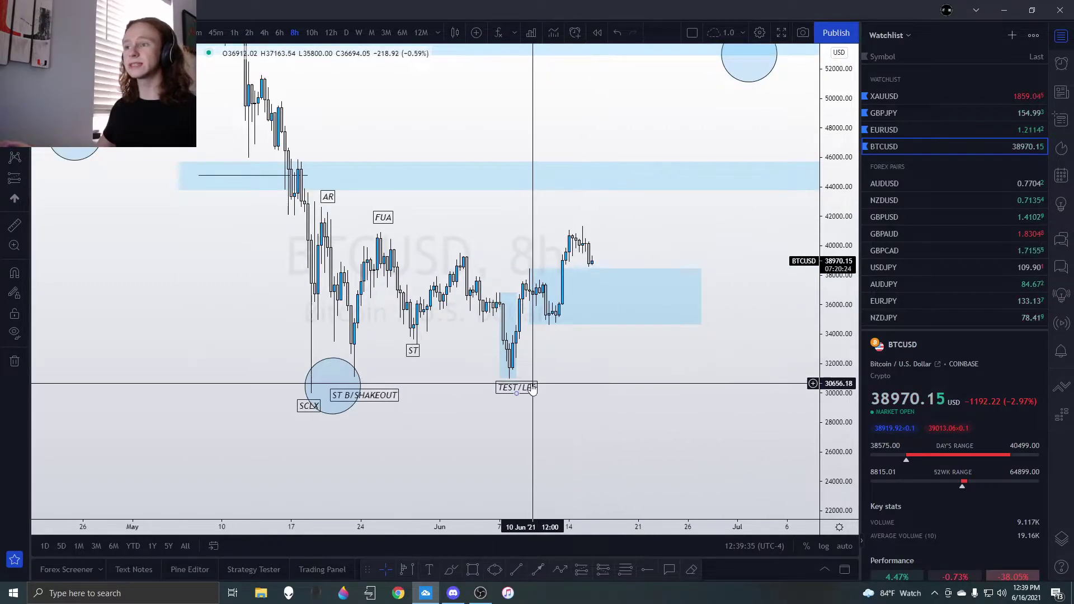
- Duplicate the TEST/LPS label beneath the large June rectangle and change the copy's text to LPS
{"action": "left_click_drag", "start_coordinate": [526, 384], "coordinate": [636, 332], "text": "ctrl"}
{"action": "double_click", "coordinate": [639, 328]}
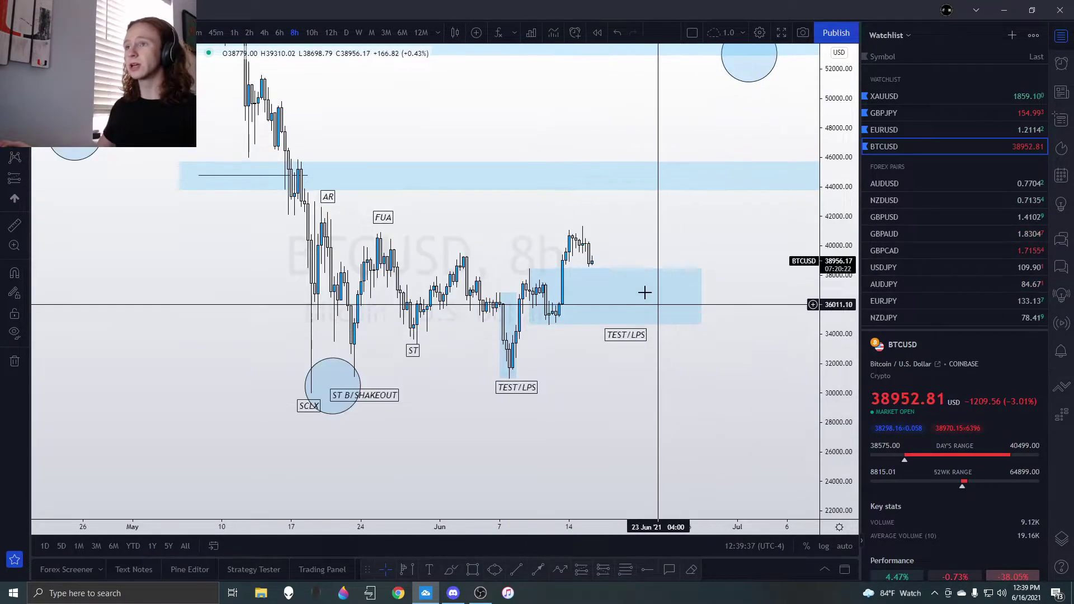
{"action": "double_click", "coordinate": [630, 336]}
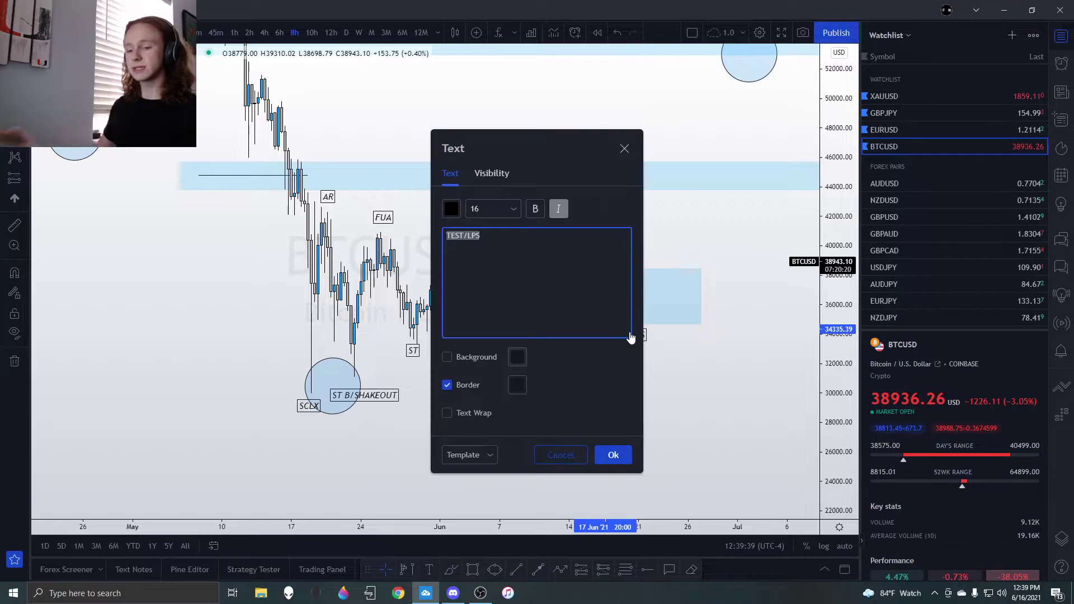
{"action": "type", "text": "lps"}
{"action": "key", "text": "BackSpace"}
{"action": "key", "text": "BackSpace"}
{"action": "key", "text": "BackSpace"}
{"action": "type", "text": "LPS"}
{"action": "left_click", "coordinate": [658, 379]}
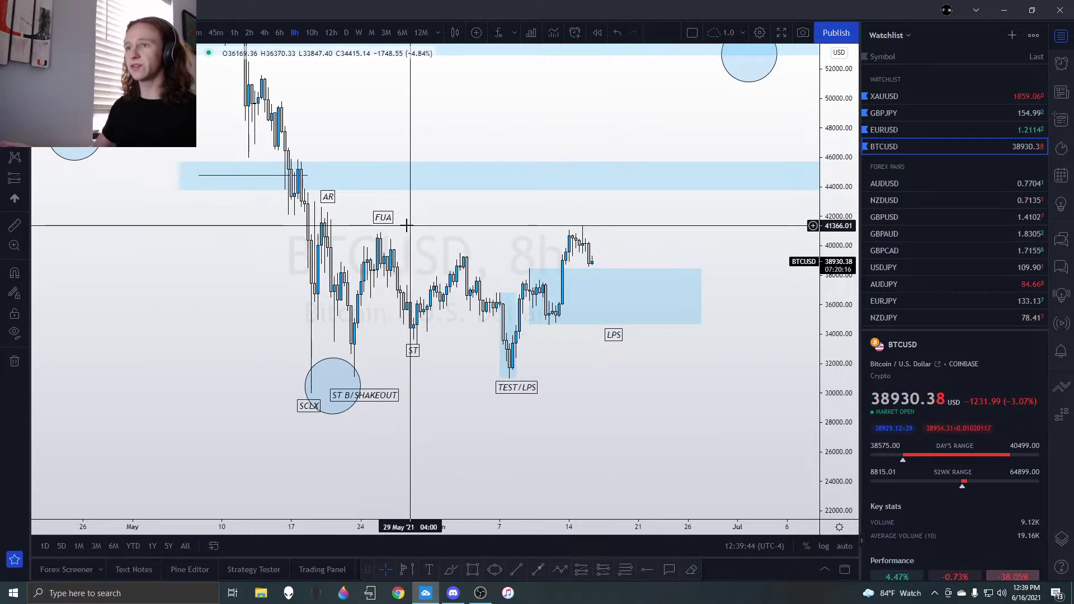
{"action": "left_click_drag", "start_coordinate": [519, 235], "coordinate": [542, 235]}
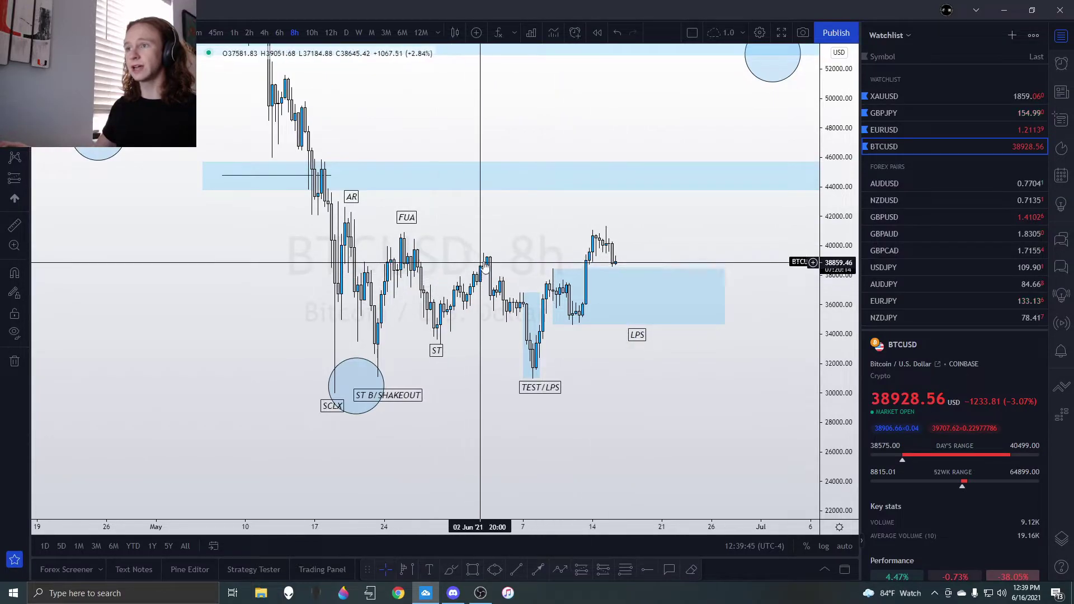
- Duplicate the LPS label above the mid-June high, change the copy's text to SOS, and shift it slightly left
{"action": "left_click_drag", "start_coordinate": [636, 330], "coordinate": [595, 213]}
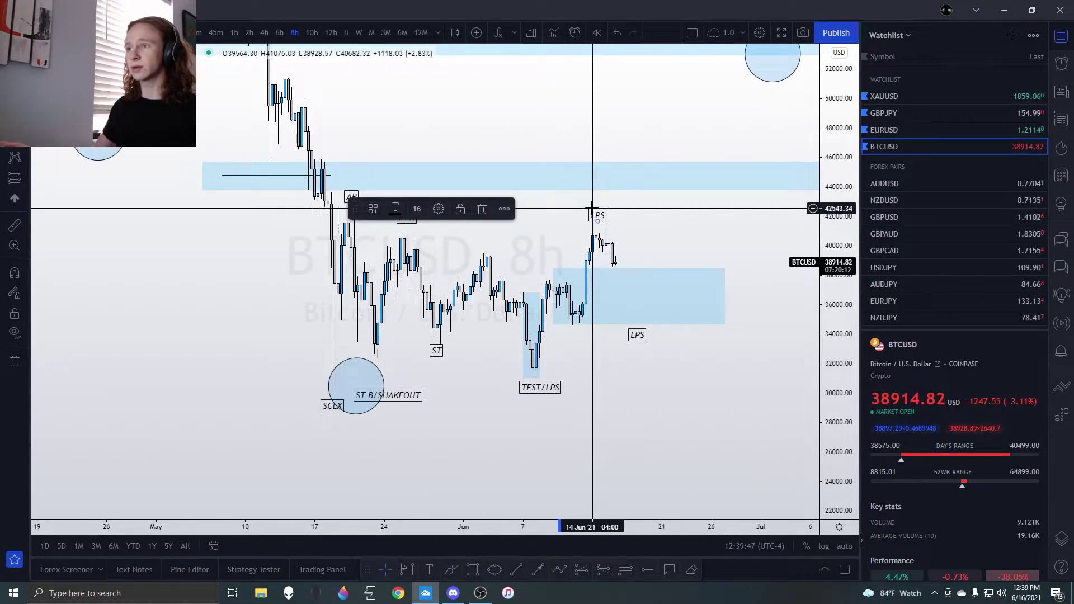
{"action": "double_click", "coordinate": [595, 215]}
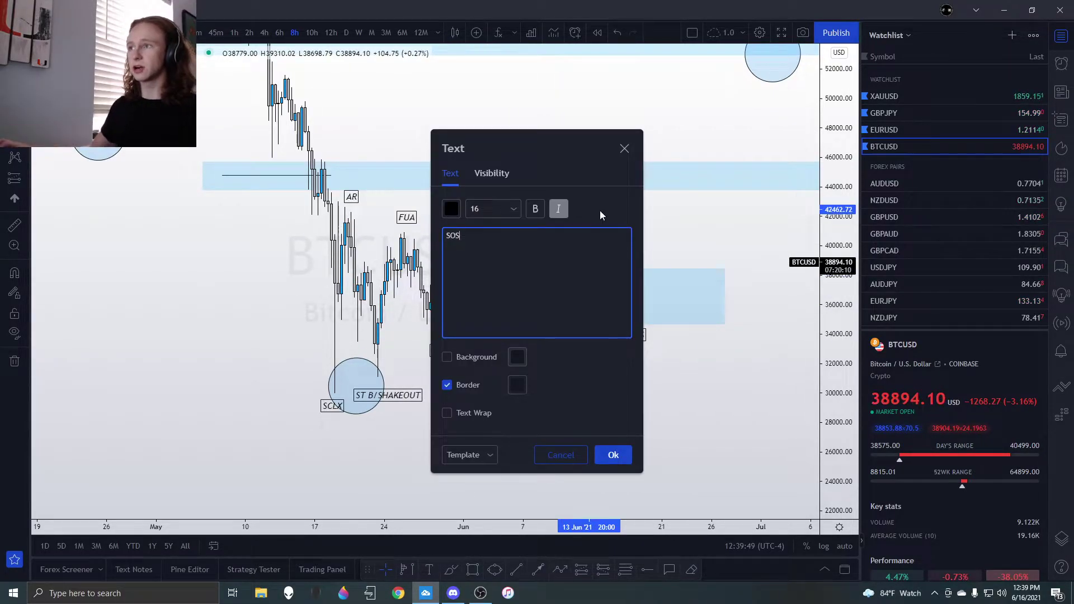
{"action": "left_click", "coordinate": [666, 196]}
{"action": "left_click_drag", "start_coordinate": [597, 212], "coordinate": [582, 216]}
{"action": "left_click", "coordinate": [536, 399]}
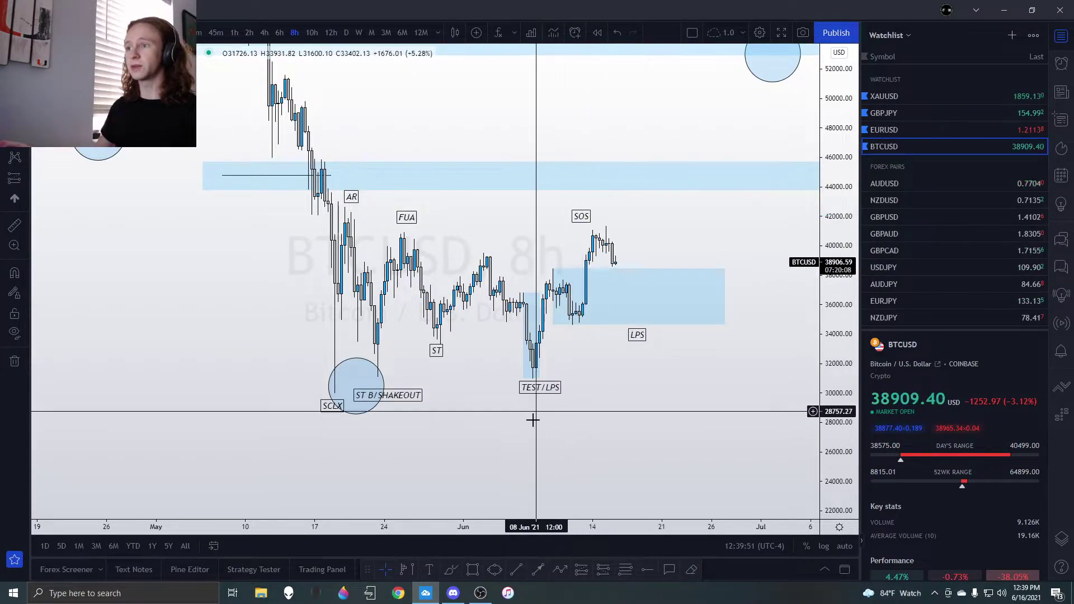
{"action": "left_click_drag", "start_coordinate": [533, 416], "coordinate": [606, 415]}
{"action": "left_click_drag", "start_coordinate": [693, 322], "coordinate": [613, 321]}
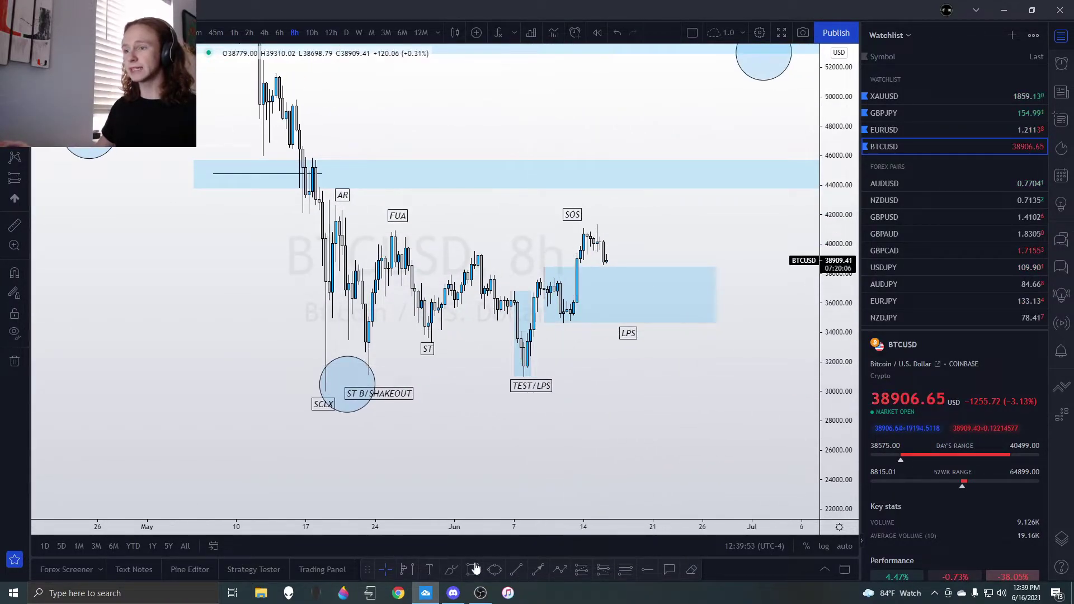
- Try to sketch a projected path from the SOS high into the LPS zone and up to about 48,000 with the brush
{"action": "left_click", "coordinate": [451, 569]}
{"action": "mouse_move", "coordinate": [595, 221]}
{"action": "left_mouse_down"}
{"action": "mouse_move", "coordinate": [613, 305]}
{"action": "mouse_move", "coordinate": [618, 295]}
{"action": "mouse_move", "coordinate": [619, 314]}
{"action": "mouse_move", "coordinate": [633, 300]}
{"action": "mouse_move", "coordinate": [658, 319]}
{"action": "mouse_move", "coordinate": [698, 132]}
{"action": "mouse_move", "coordinate": [715, 144]}
{"action": "mouse_move", "coordinate": [703, 161]}
{"action": "left_mouse_up"}
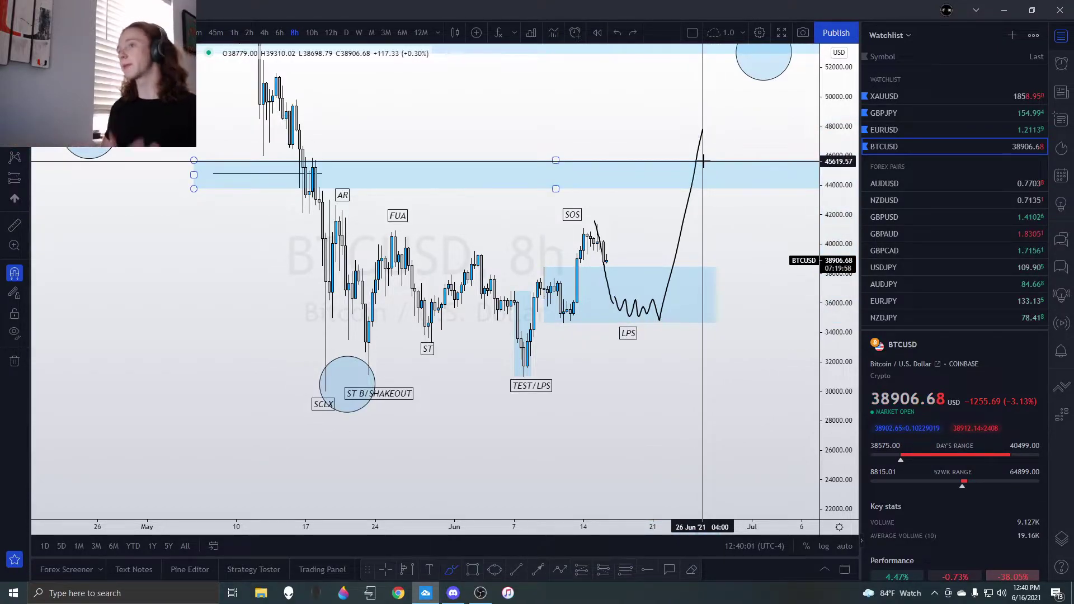
{"action": "left_click_drag", "start_coordinate": [575, 256], "coordinate": [597, 351]}
{"action": "key", "text": "ctrl+z"}
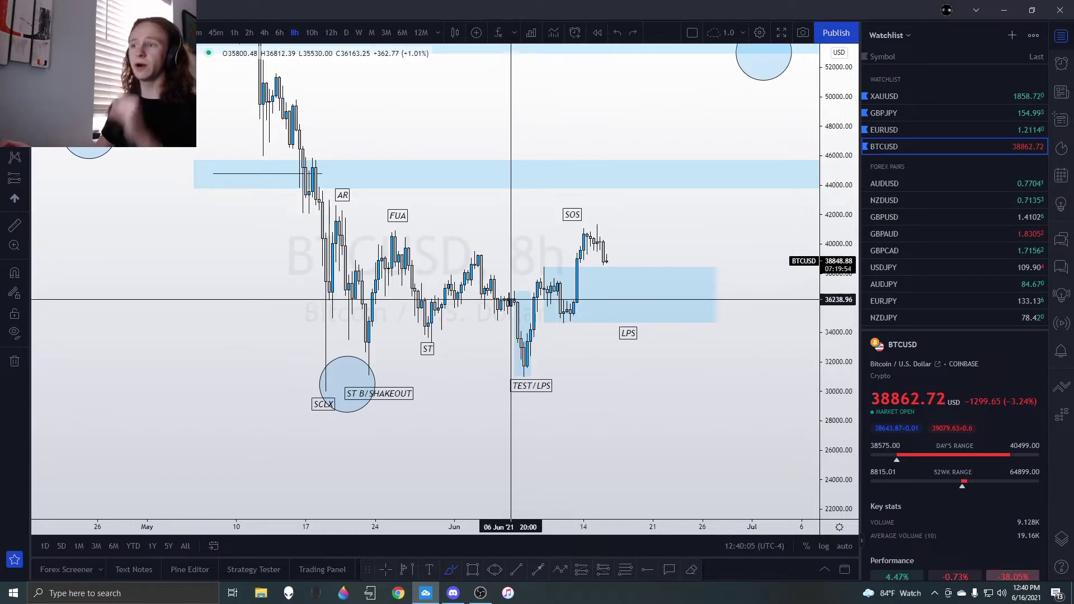
{"action": "key", "text": "Escape"}
- Start Bar Replay and cut the chart back to 7 June, just before the drop into the TEST/LPS low
{"action": "left_click_drag", "start_coordinate": [682, 448], "coordinate": [743, 440]}
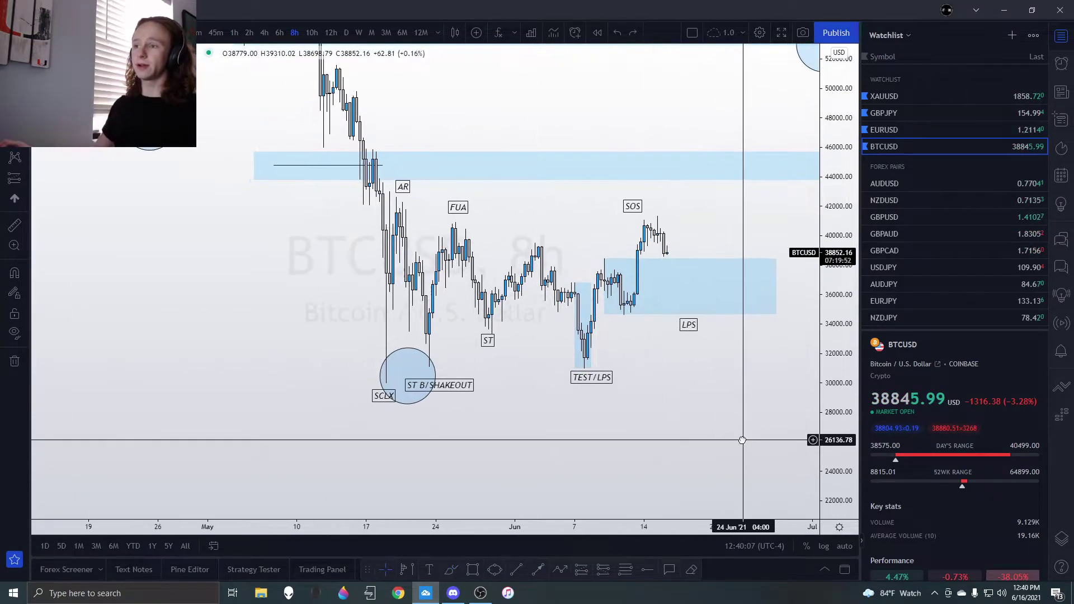
{"action": "left_click_drag", "start_coordinate": [843, 428], "coordinate": [839, 347]}
{"action": "scroll", "coordinate": [565, 427], "scroll_direction": "up", "scroll_amount": 3}
{"action": "left_click_drag", "start_coordinate": [566, 427], "coordinate": [655, 423]}
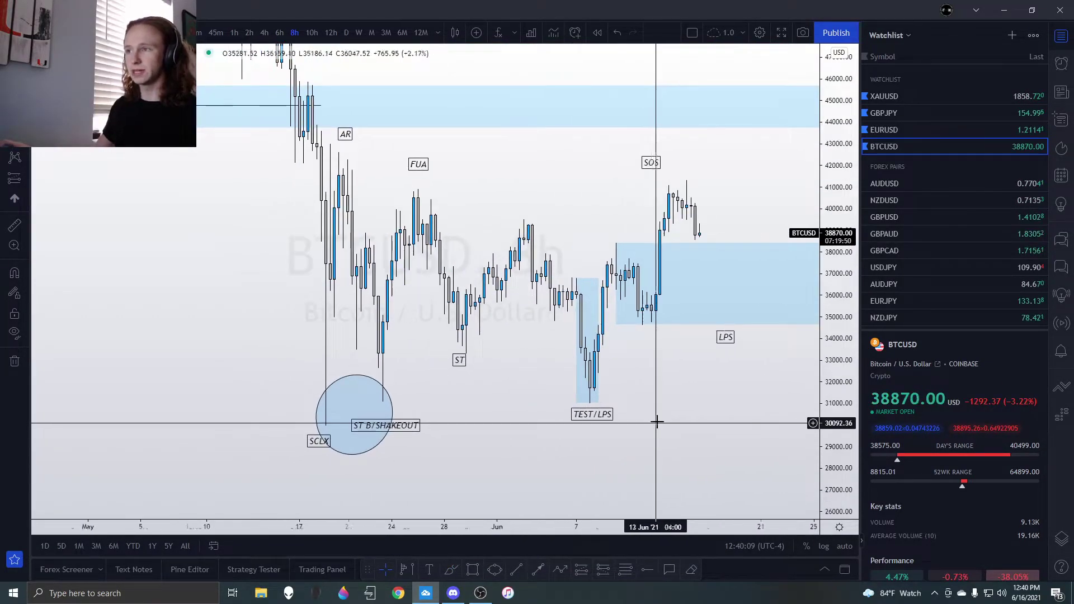
{"action": "scroll", "coordinate": [655, 423], "scroll_direction": "up", "scroll_amount": 2}
{"action": "left_click", "coordinate": [595, 33]}
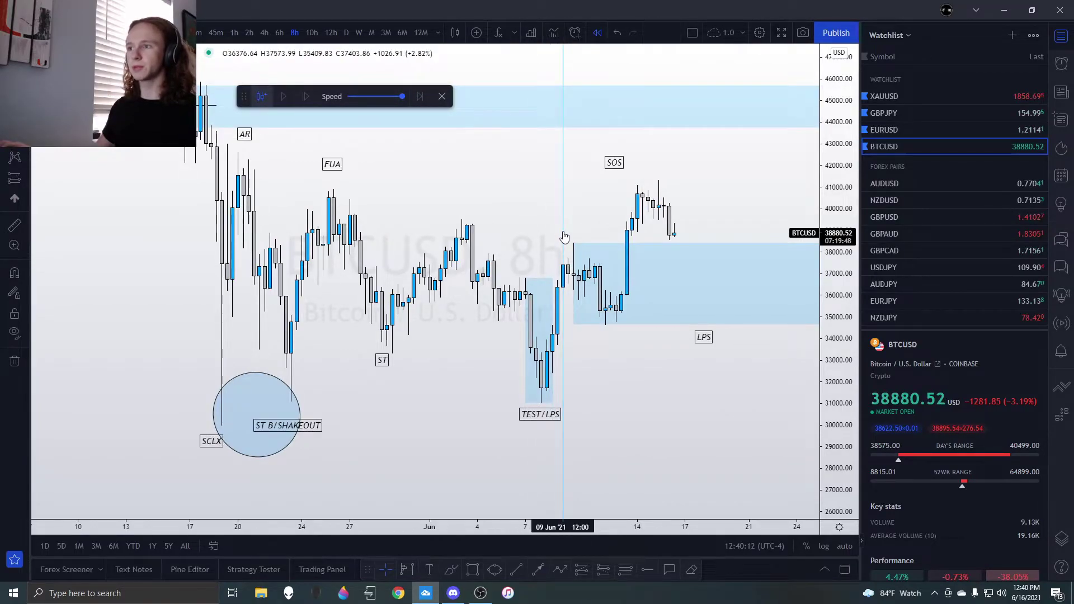
{"action": "left_click", "coordinate": [564, 236]}
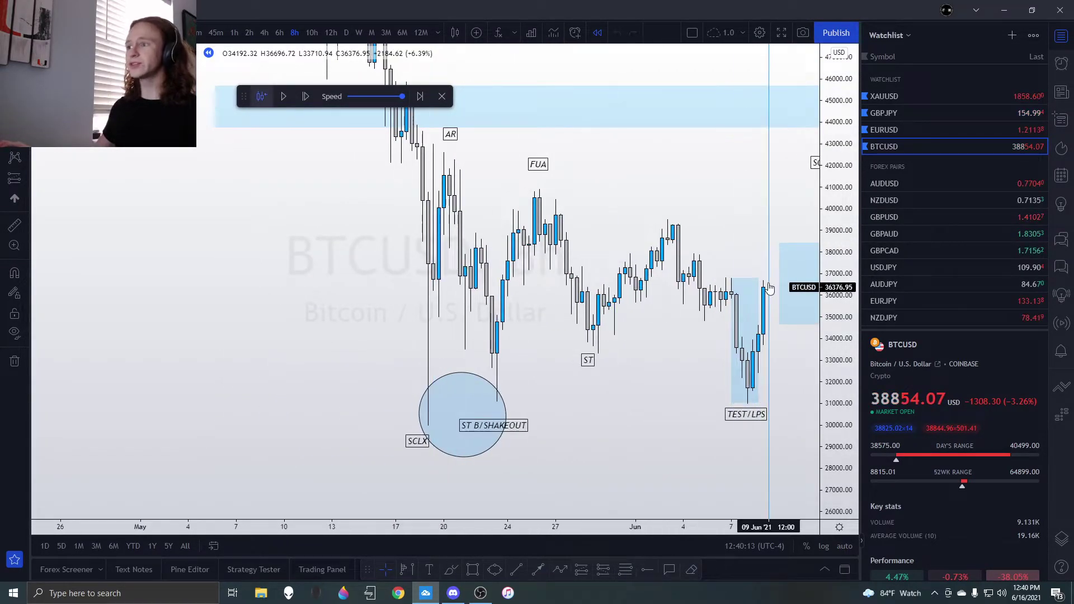
{"action": "left_click", "coordinate": [740, 308]}
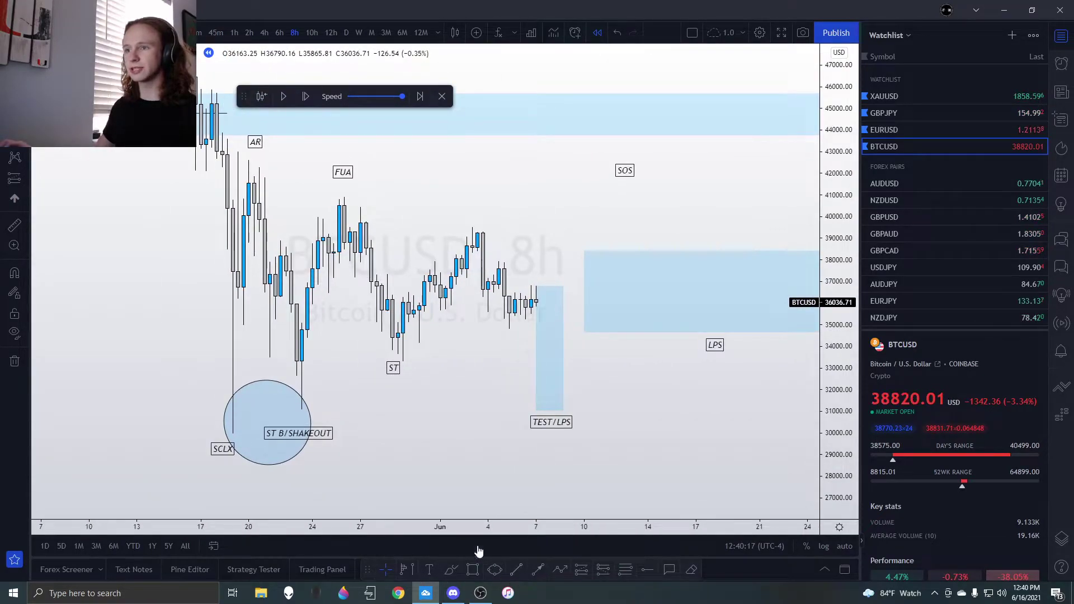
- Try to draw a level line near 33,500 from 21 May to 5 June and an arrow from the SCLX low to 7 June
{"action": "left_click", "coordinate": [516, 569]}
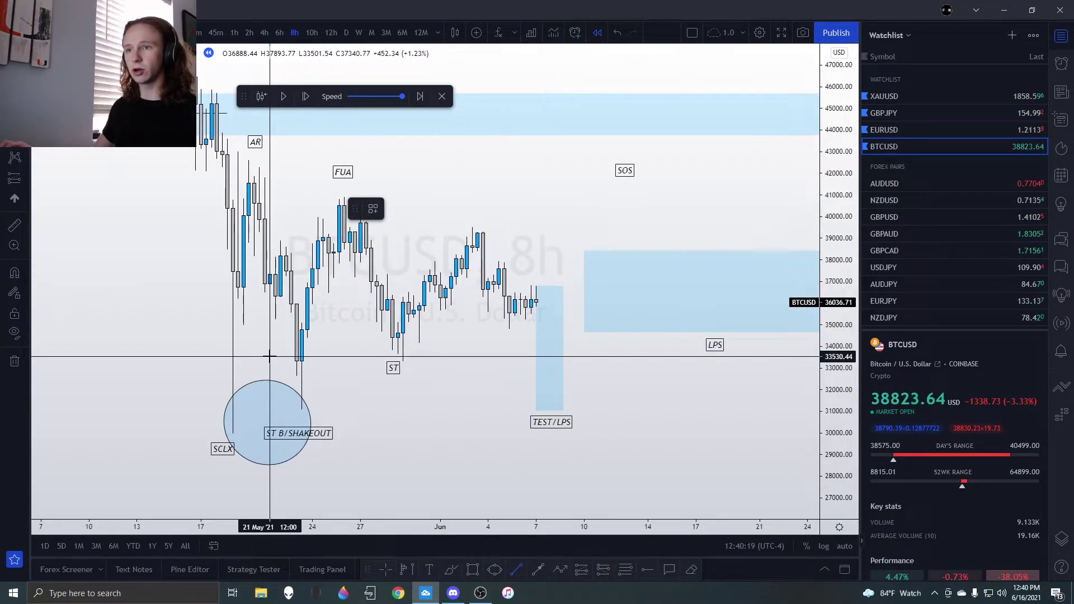
{"action": "left_click_drag", "start_coordinate": [270, 356], "coordinate": [515, 356]}
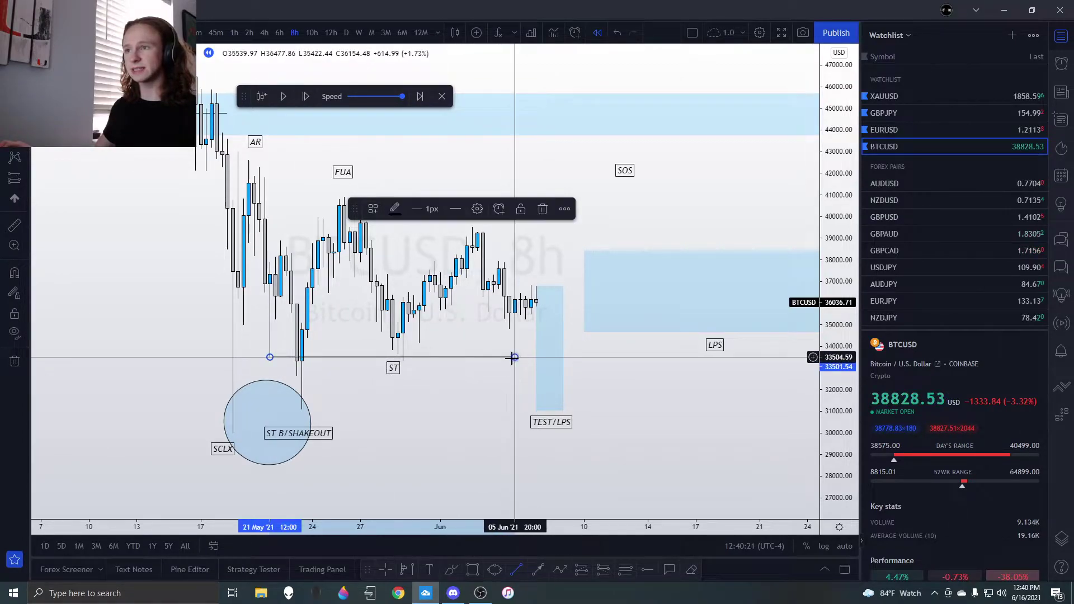
{"action": "left_click", "coordinate": [536, 569]}
{"action": "left_click_drag", "start_coordinate": [232, 431], "coordinate": [538, 305]}
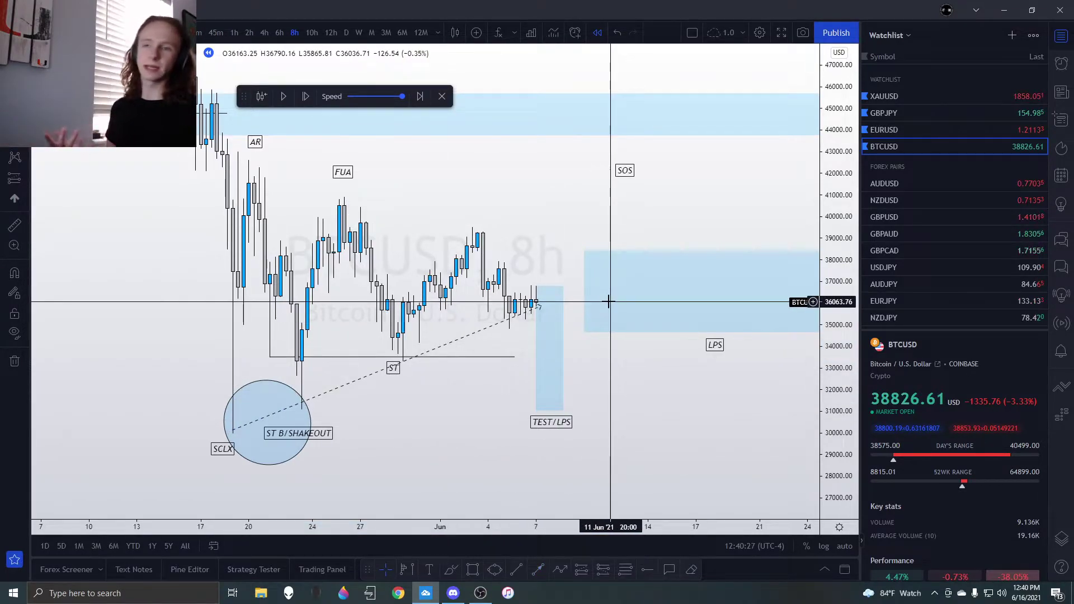
{"action": "key", "text": "ctrl+z"}
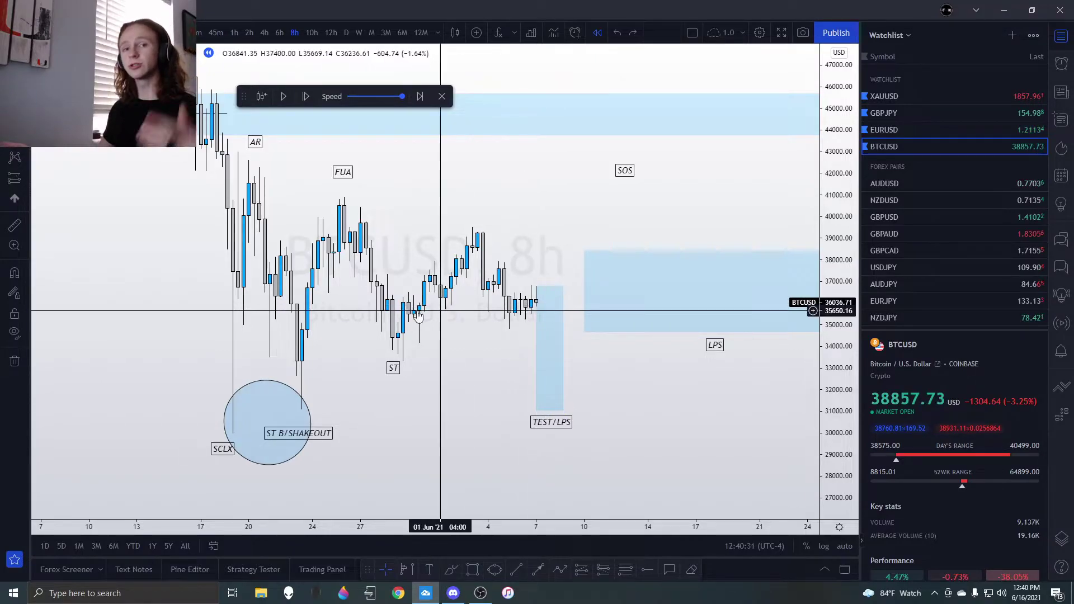
- Advance the replay bar by bar from 7 June to the 8 June TEST/LPS low
{"action": "left_click", "coordinate": [322, 117]}
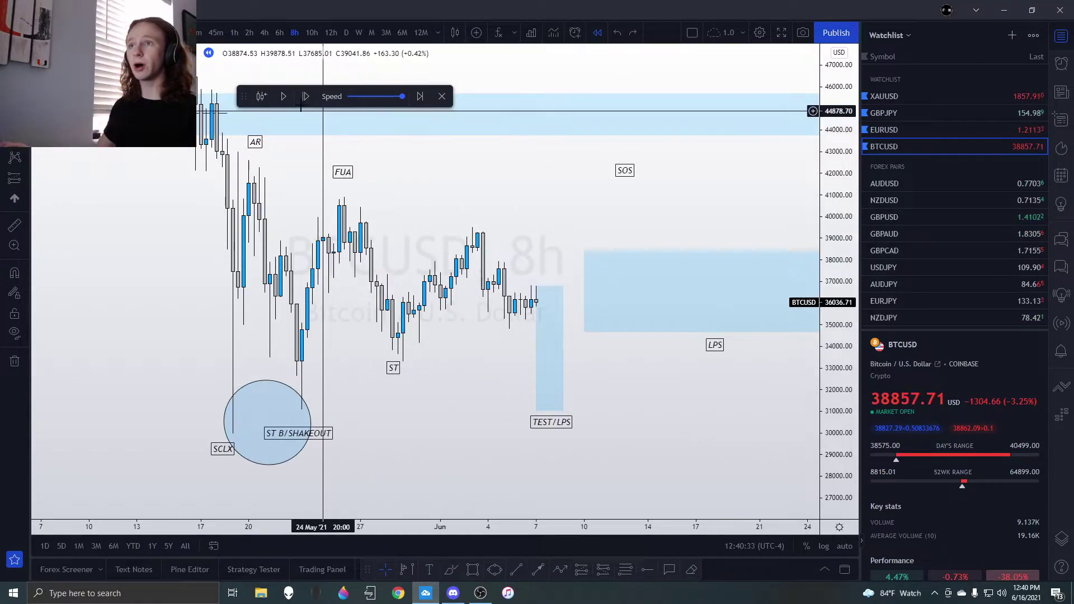
{"action": "left_click", "coordinate": [307, 97]}
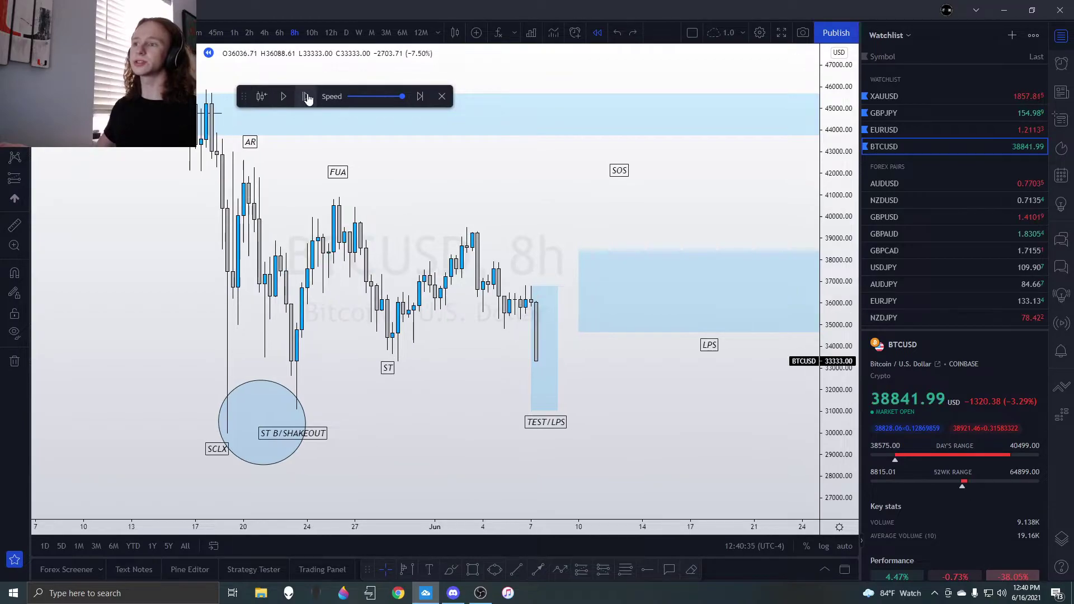
{"action": "left_click", "coordinate": [308, 97]}
{"action": "left_click", "coordinate": [307, 97]}
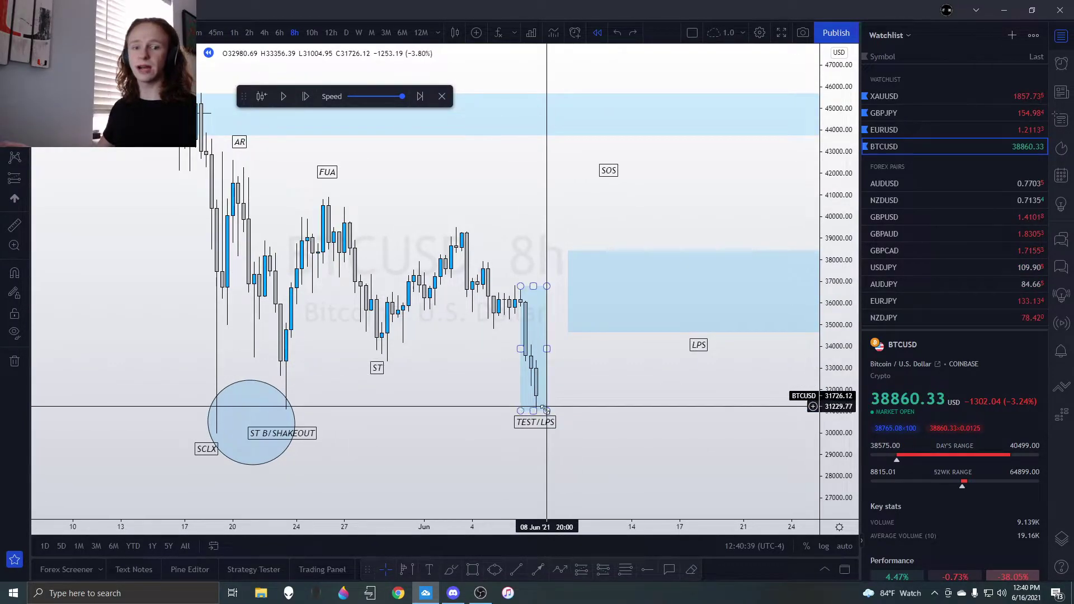
{"action": "left_click_drag", "start_coordinate": [531, 377], "coordinate": [530, 394]}
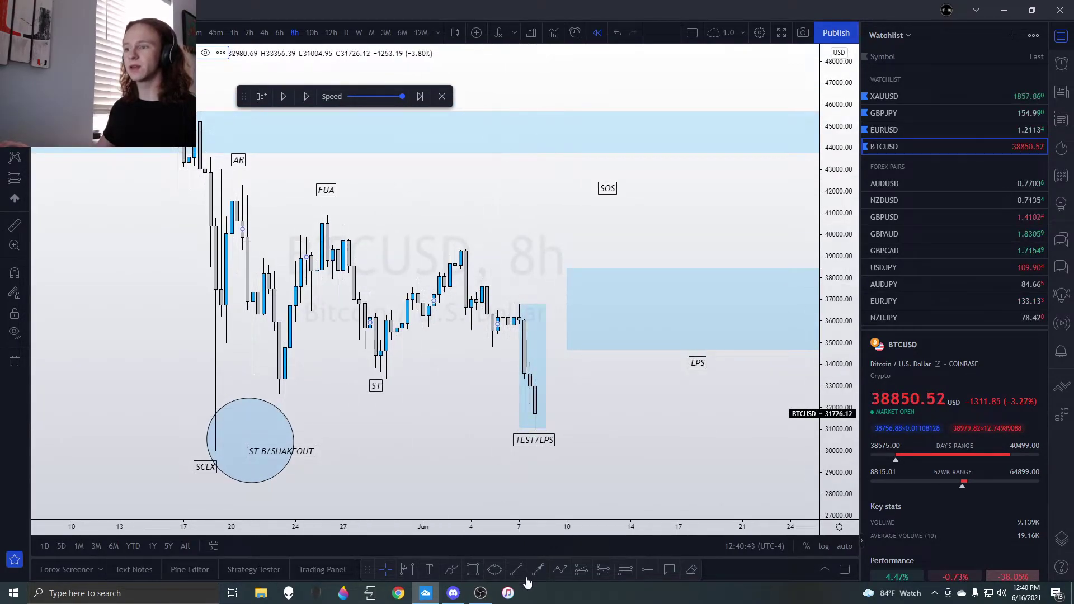
{"action": "left_click", "coordinate": [594, 246]}
{"action": "key", "text": "Delete"}
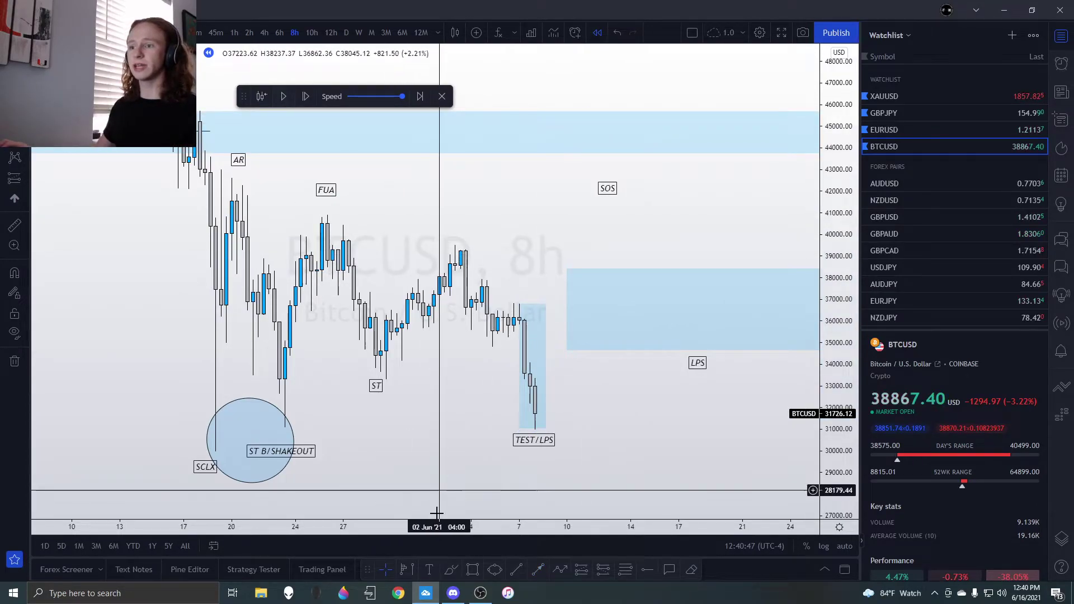
- Try to brush the early-June decline to the TEST/LPS low, an arrow at the rectangle's upper edge, and a rebound to about 38,000
{"action": "left_click", "coordinate": [450, 570]}
{"action": "mouse_move", "coordinate": [445, 249]}
{"action": "left_mouse_down"}
{"action": "mouse_move", "coordinate": [467, 333]}
{"action": "mouse_move", "coordinate": [481, 294]}
{"action": "mouse_move", "coordinate": [497, 339]}
{"action": "mouse_move", "coordinate": [506, 325]}
{"action": "mouse_move", "coordinate": [518, 342]}
{"action": "mouse_move", "coordinate": [534, 429]}
{"action": "left_mouse_up"}
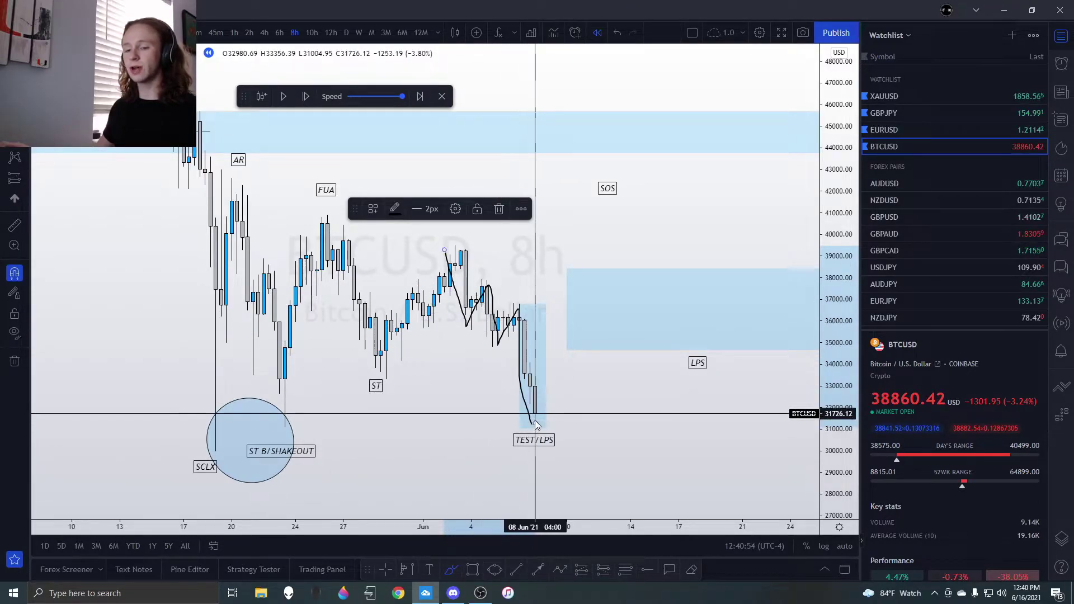
{"action": "key", "text": "ctrl+z"}
{"action": "mouse_move", "coordinate": [512, 303]}
{"action": "left_mouse_down"}
{"action": "mouse_move", "coordinate": [566, 302]}
{"action": "mouse_move", "coordinate": [551, 297]}
{"action": "mouse_move", "coordinate": [549, 315]}
{"action": "left_mouse_up"}
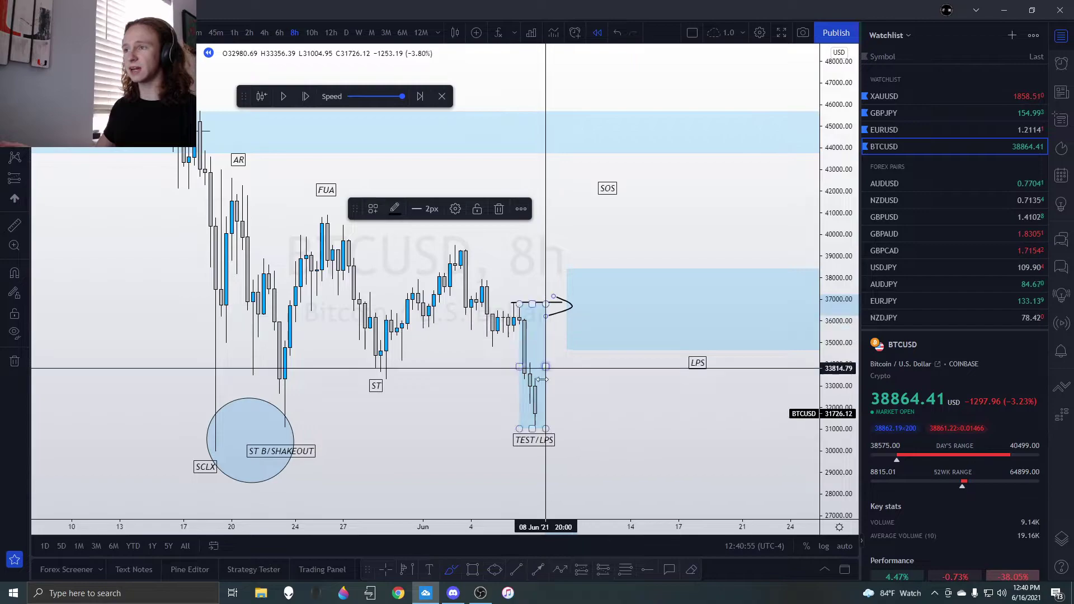
{"action": "left_click_drag", "start_coordinate": [531, 430], "coordinate": [591, 276]}
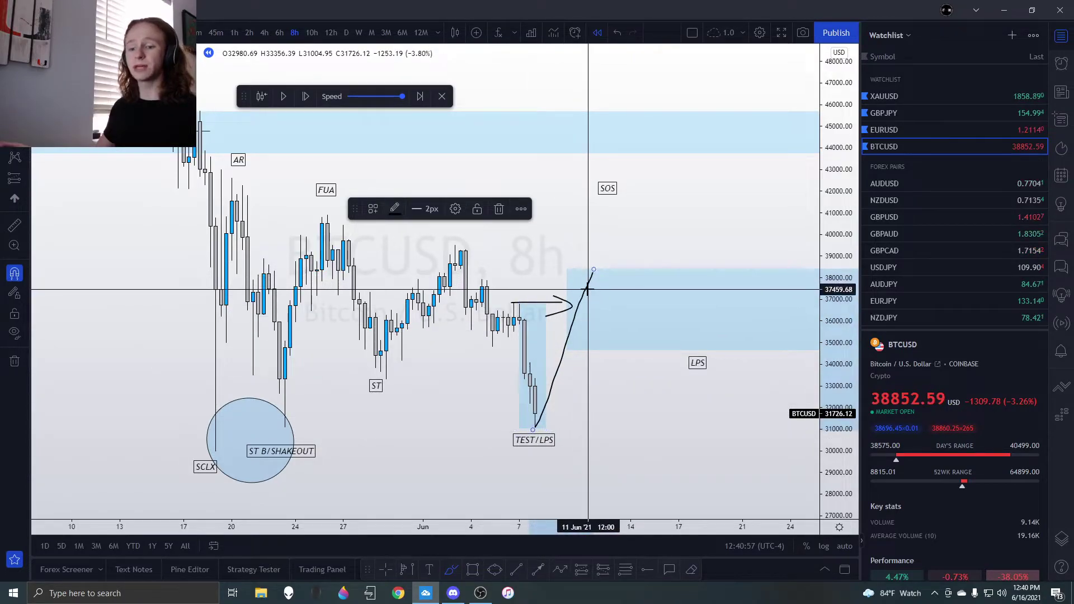
{"action": "key", "text": "ctrl+z"}
{"action": "key", "text": "ctrl+z"}
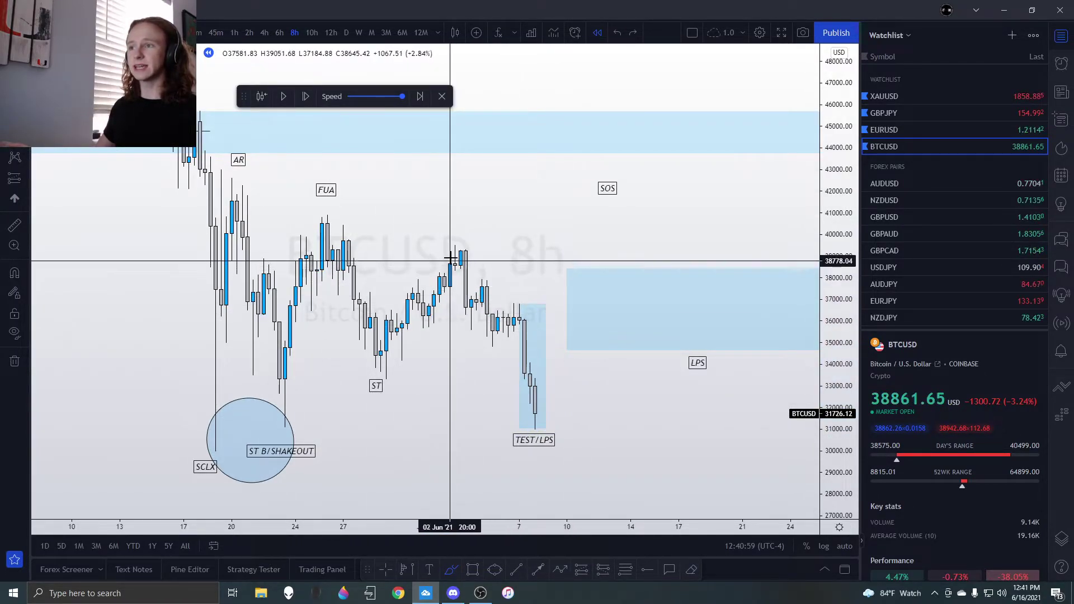
- Try to brush the swing from the ST low over the June high to TEST/LPS, a short mark near 7 June, and a rebound
{"action": "mouse_move", "coordinate": [371, 373]}
{"action": "left_mouse_down"}
{"action": "mouse_move", "coordinate": [411, 299]}
{"action": "mouse_move", "coordinate": [426, 310]}
{"action": "mouse_move", "coordinate": [464, 252]}
{"action": "mouse_move", "coordinate": [476, 304]}
{"action": "mouse_move", "coordinate": [504, 355]}
{"action": "mouse_move", "coordinate": [547, 396]}
{"action": "mouse_move", "coordinate": [551, 426]}
{"action": "left_mouse_up"}
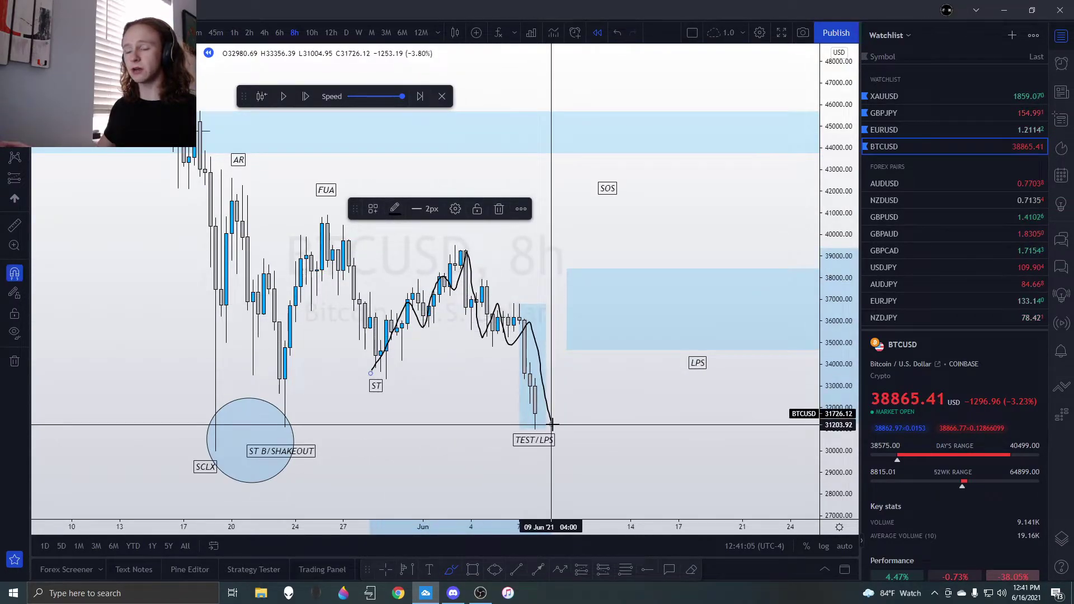
{"action": "key", "text": "ctrl+z"}
{"action": "mouse_move", "coordinate": [498, 307]}
{"action": "left_mouse_down"}
{"action": "mouse_move", "coordinate": [554, 309]}
{"action": "mouse_move", "coordinate": [530, 311]}
{"action": "left_mouse_up"}
{"action": "key", "text": "ctrl+z"}
{"action": "mouse_move", "coordinate": [540, 428]}
{"action": "left_mouse_down"}
{"action": "mouse_move", "coordinate": [599, 247]}
{"action": "mouse_move", "coordinate": [619, 319]}
{"action": "left_mouse_up"}
{"action": "key", "text": "ctrl+z"}
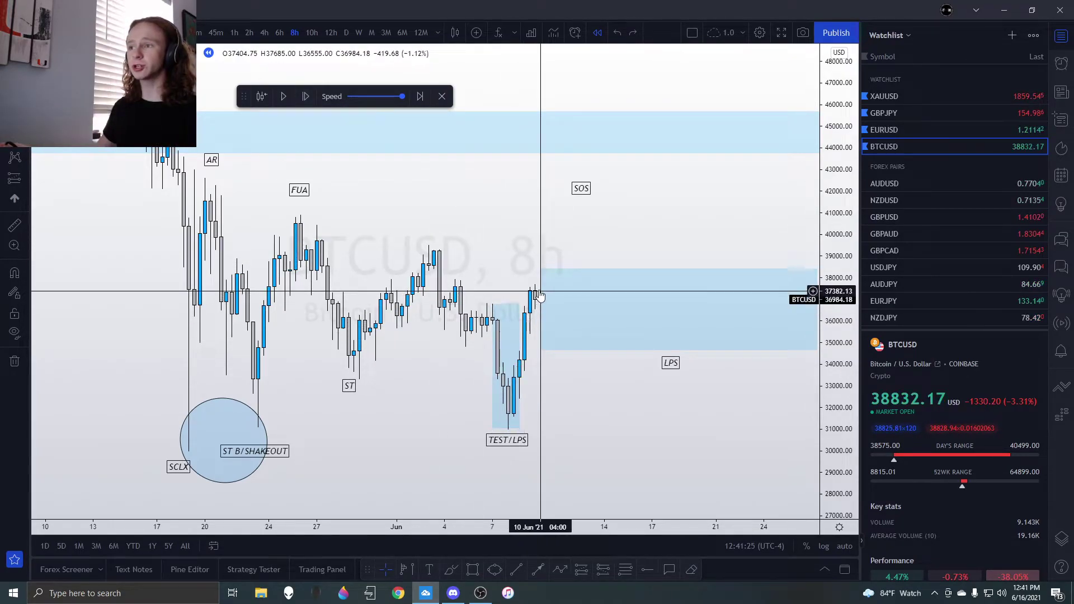
- Narrow the TEST/LPS rectangle by pulling in its later-date edge by about one bar
{"action": "left_click", "coordinate": [521, 342]}
{"action": "left_click_drag", "start_coordinate": [520, 342], "coordinate": [515, 367]}
{"action": "left_click", "coordinate": [266, 66]}
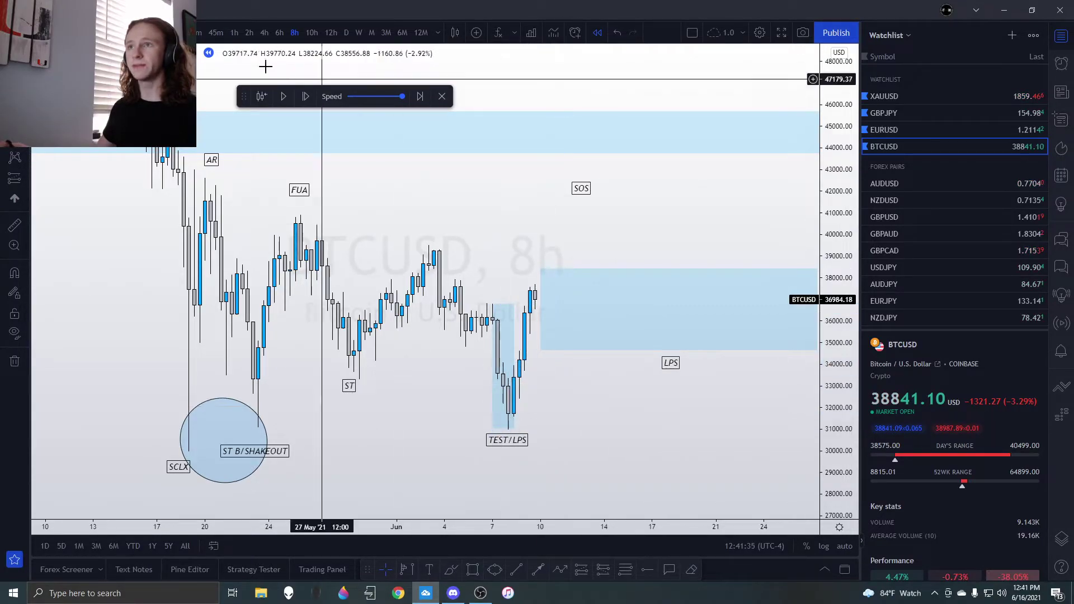
- Advance the replay bar by bar from 10 June through the LPS zone to the mid-June SOS high
{"action": "left_click", "coordinate": [306, 96]}
{"action": "left_click", "coordinate": [305, 96]}
{"action": "left_click", "coordinate": [306, 96]}
{"action": "left_click", "coordinate": [306, 96]}
{"action": "left_click", "coordinate": [307, 96]}
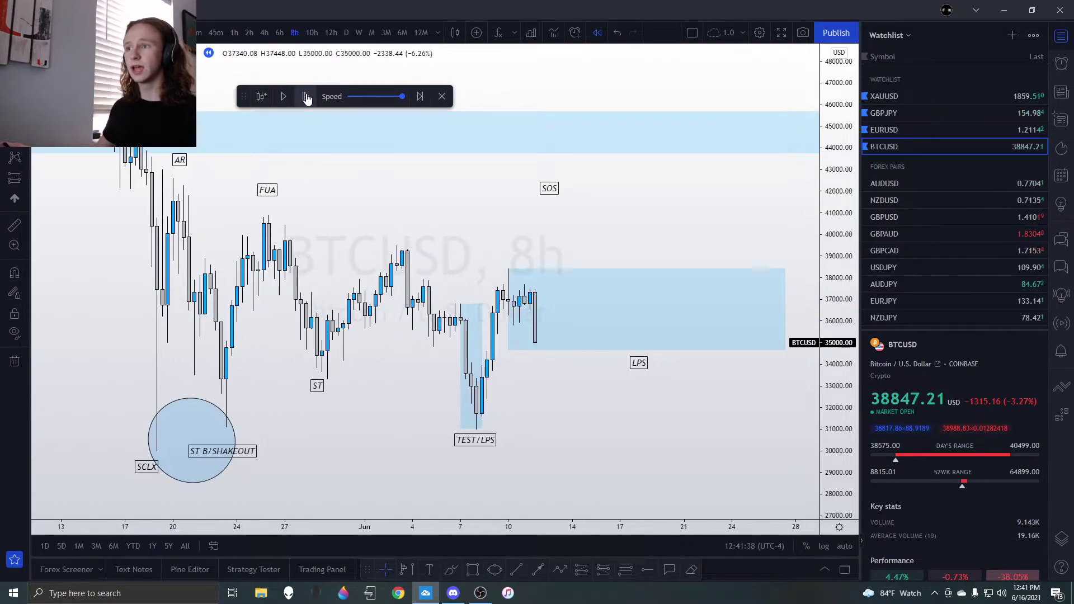
{"action": "left_click", "coordinate": [306, 96]}
{"action": "left_click", "coordinate": [306, 96]}
{"action": "left_click", "coordinate": [307, 96]}
{"action": "left_click", "coordinate": [307, 96]}
{"action": "left_click", "coordinate": [307, 96]}
{"action": "left_click", "coordinate": [306, 96]}
{"action": "left_click", "coordinate": [306, 96]}
{"action": "left_click", "coordinate": [306, 96]}
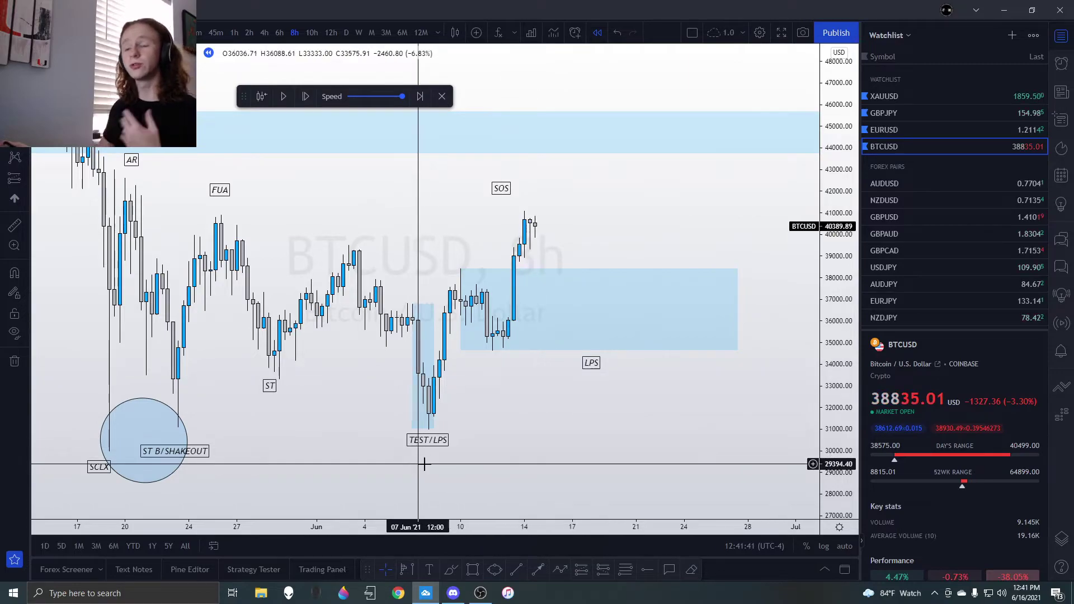
- Try to brush the pullback from the 10 June high to the 12 June low inside the LPS zone
{"action": "left_click", "coordinate": [452, 570]}
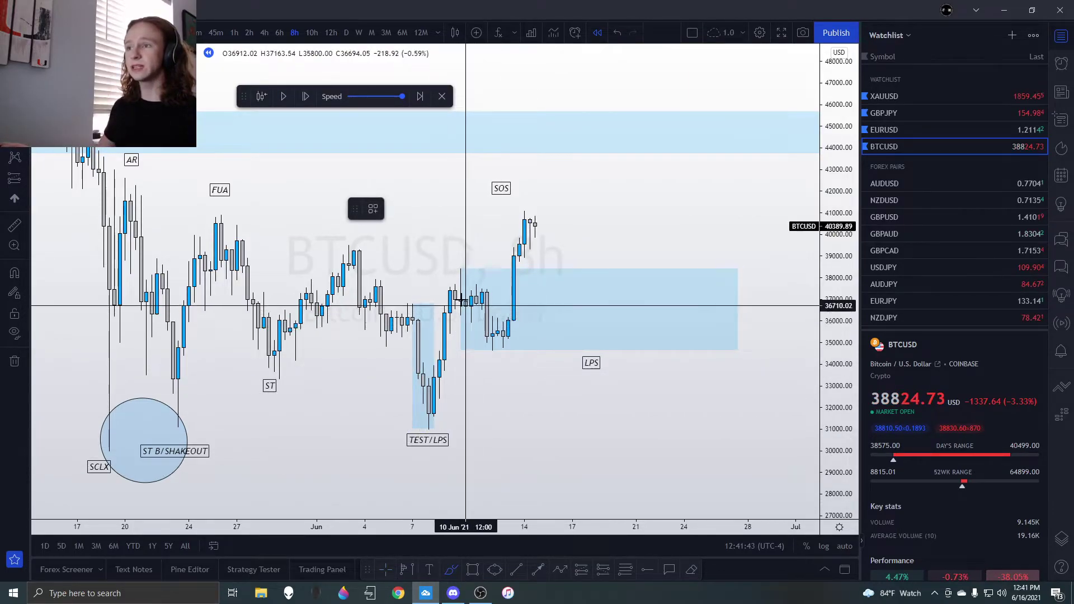
{"action": "left_click_drag", "start_coordinate": [451, 279], "coordinate": [497, 347]}
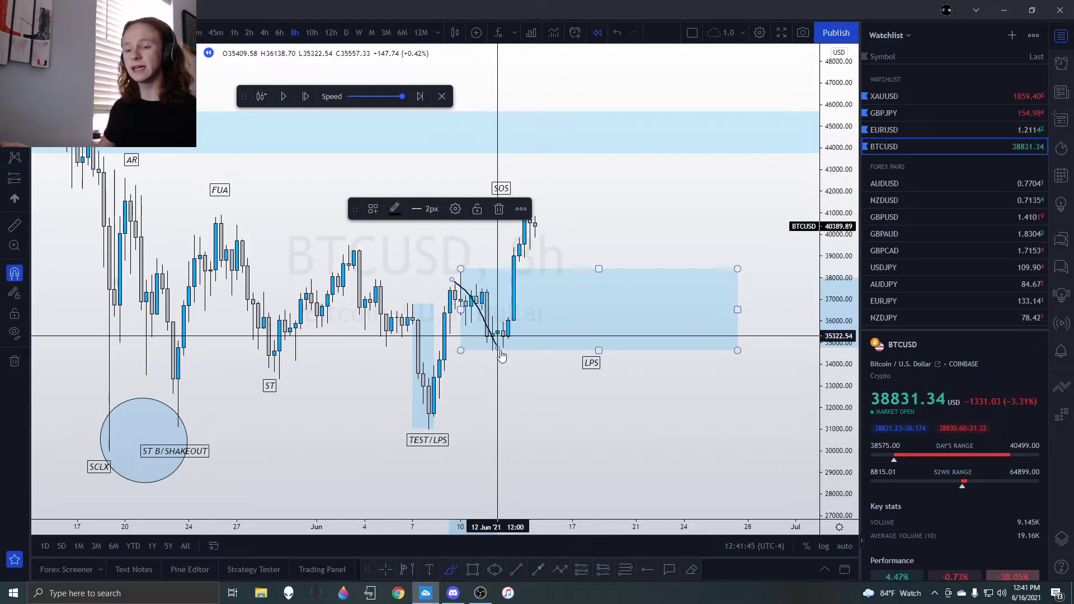
{"action": "key", "text": "ctrl+z"}
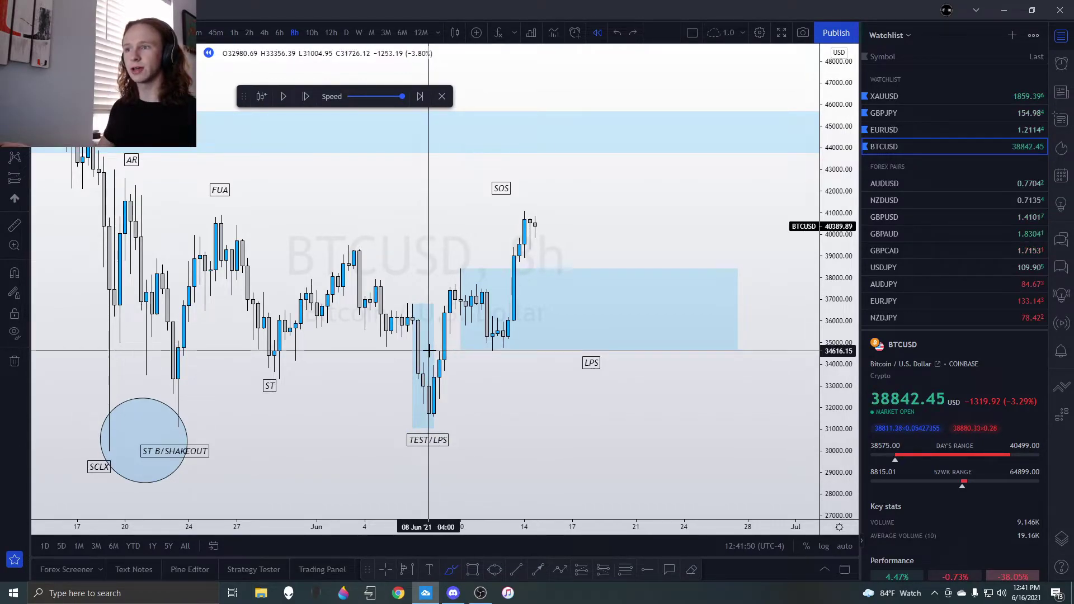
- Try to brush two short lines near 34,600 and 35,500, V-shaped moves off the TEST/LPS and 12 June lows, and a mark above SOS
{"action": "left_click_drag", "start_coordinate": [432, 351], "coordinate": [466, 349]}
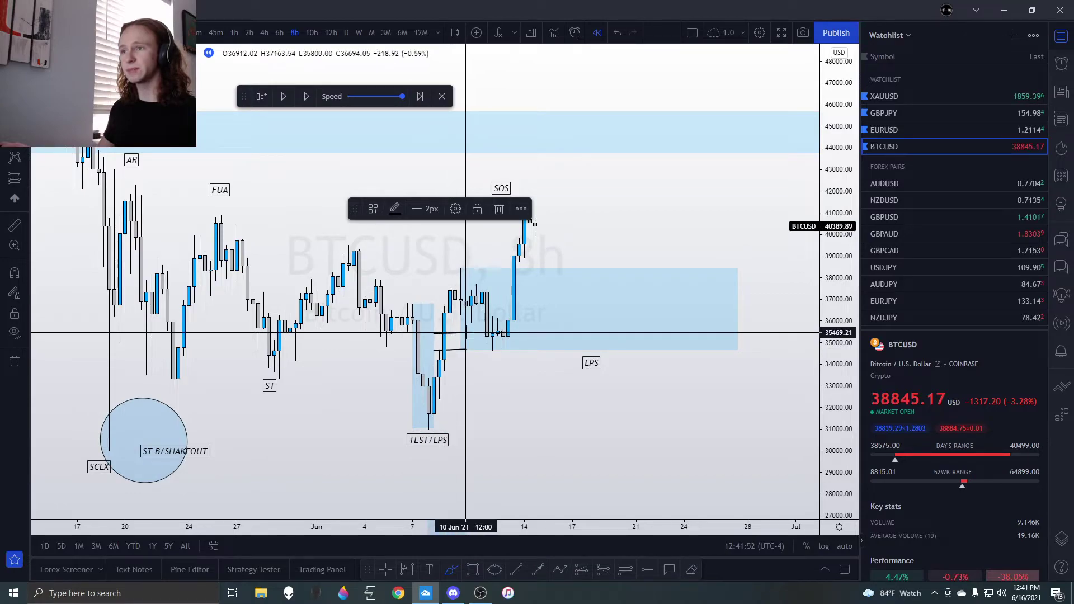
{"action": "mouse_move", "coordinate": [373, 285]}
{"action": "left_mouse_down"}
{"action": "mouse_move", "coordinate": [434, 428]}
{"action": "mouse_move", "coordinate": [503, 238]}
{"action": "left_mouse_up"}
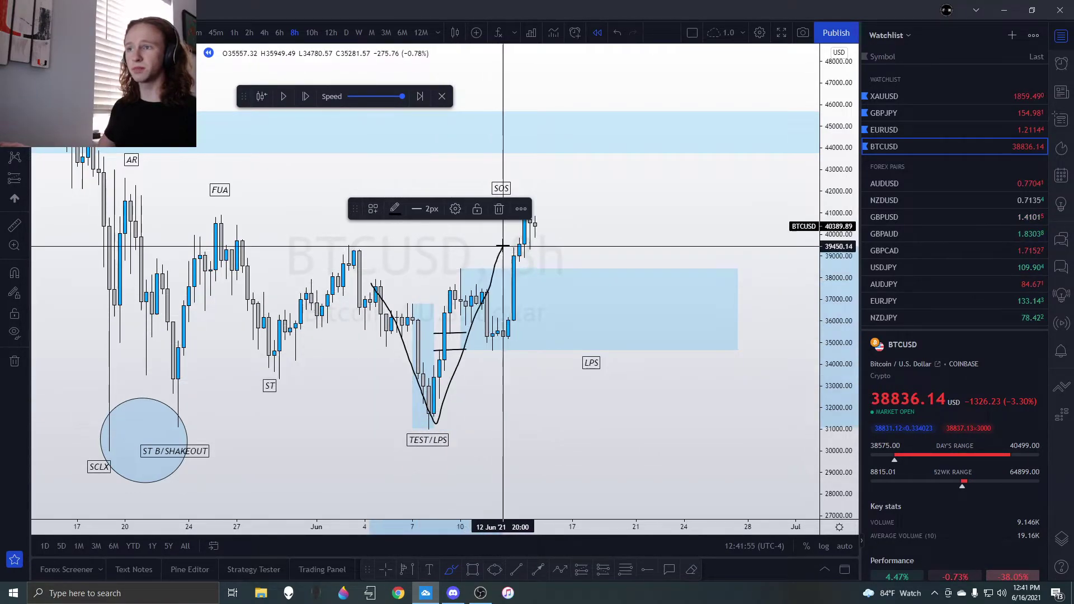
{"action": "key", "text": "ctrl+z"}
{"action": "mouse_move", "coordinate": [455, 274]}
{"action": "left_mouse_down"}
{"action": "mouse_move", "coordinate": [487, 354]}
{"action": "mouse_move", "coordinate": [565, 199]}
{"action": "left_mouse_up"}
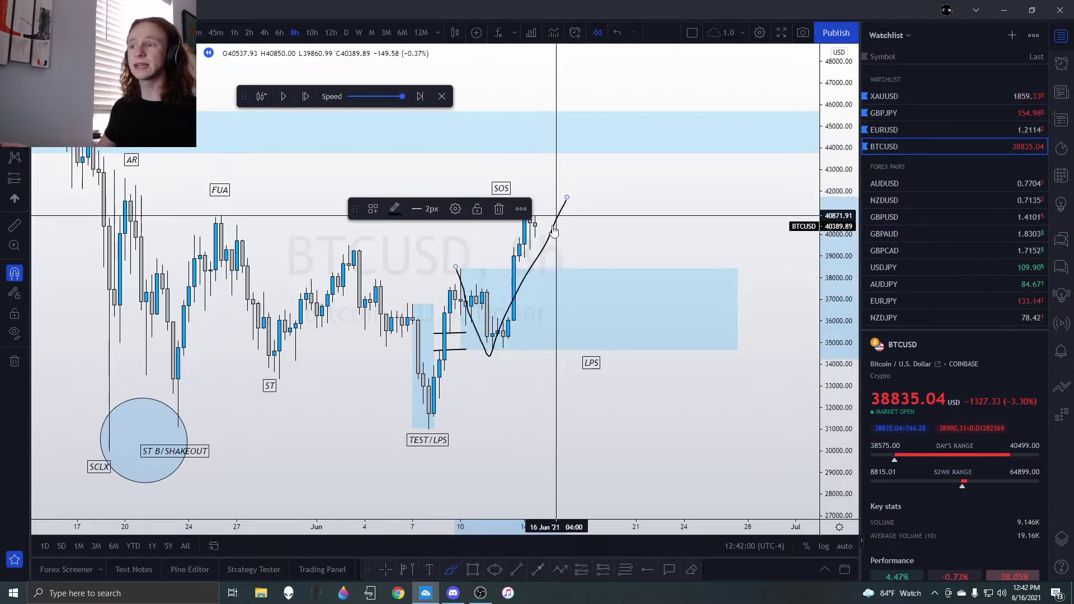
{"action": "key", "text": "ctrl+z"}
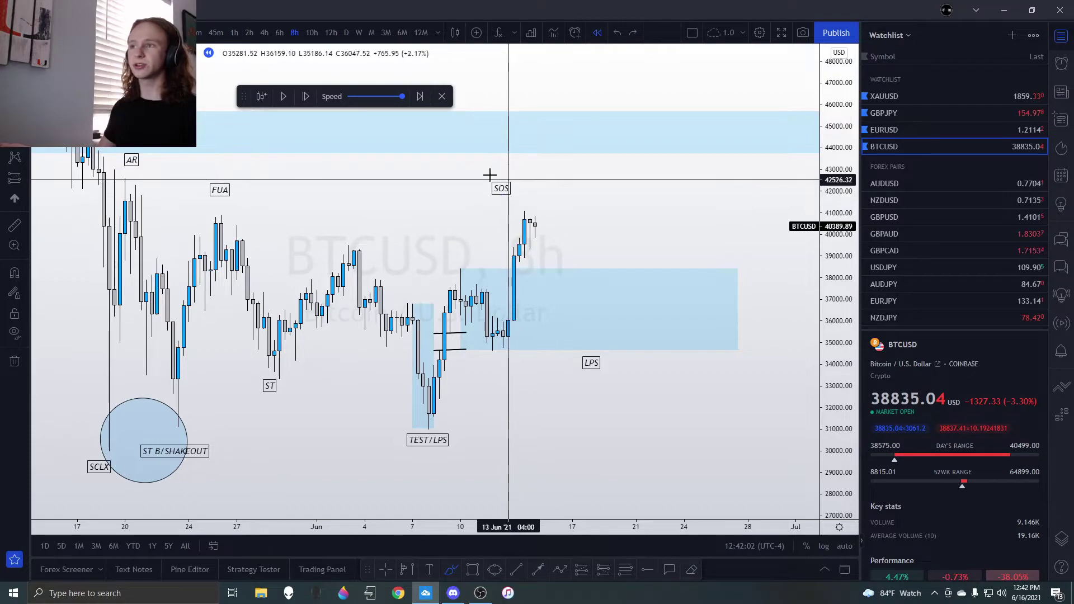
{"action": "left_click_drag", "start_coordinate": [497, 175], "coordinate": [470, 176]}
{"action": "key", "text": "ctrl+z"}
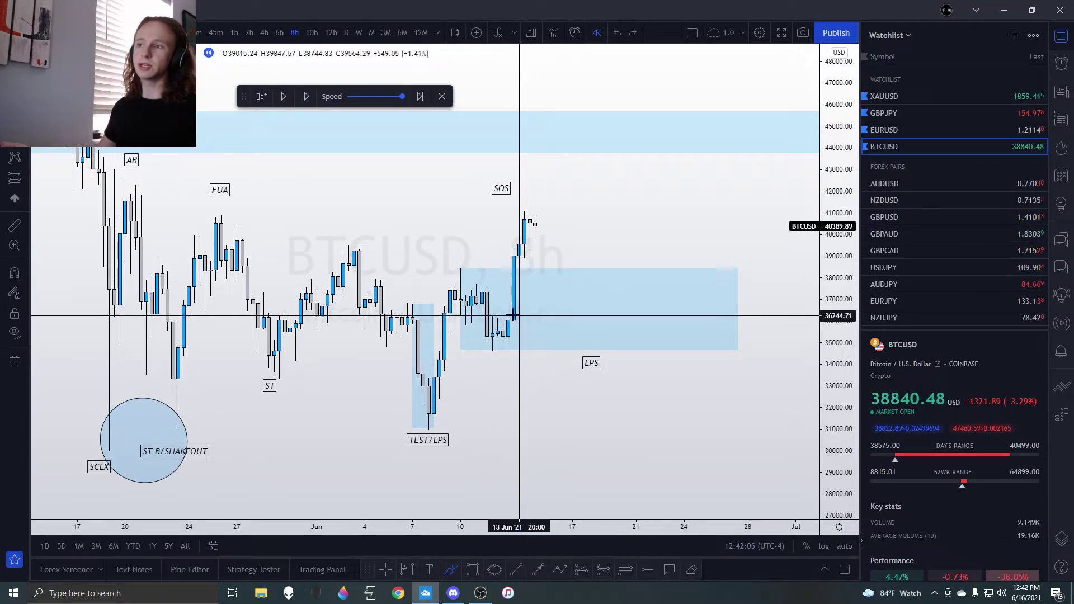
- Brush two short horizontal lines at about 36,200 and 38,700 beside the strong 13 June candle
{"action": "left_click_drag", "start_coordinate": [509, 318], "coordinate": [537, 314]}
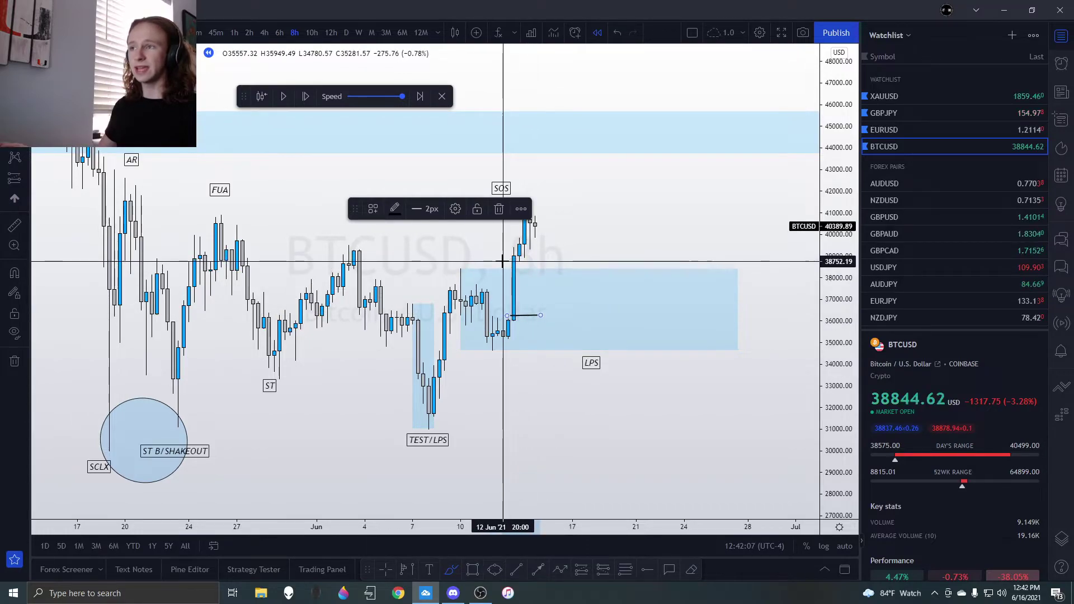
{"action": "left_click_drag", "start_coordinate": [507, 262], "coordinate": [546, 263]}
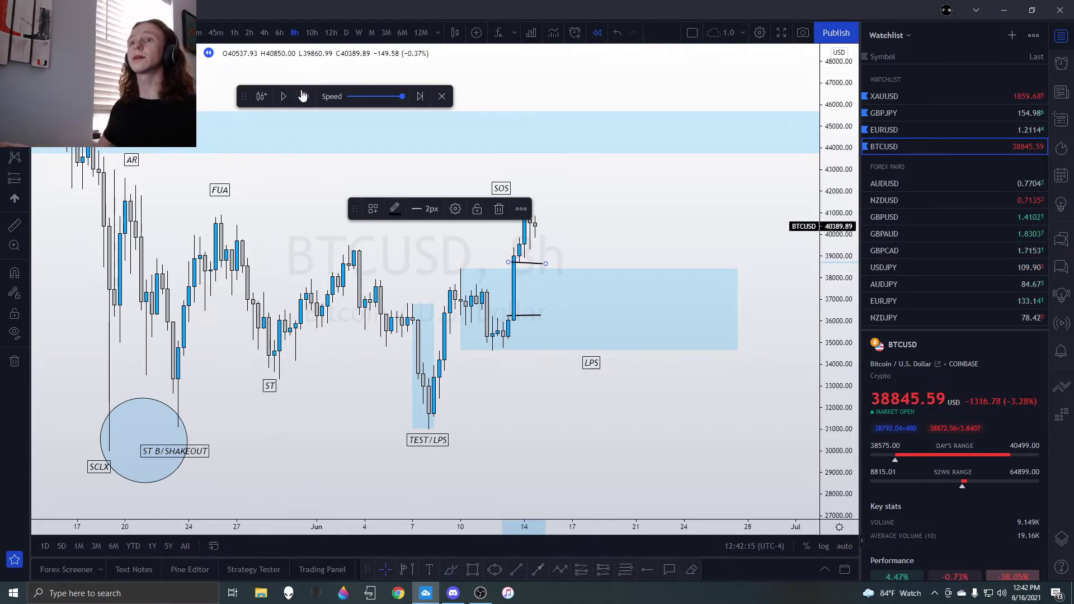
- Exit Bar Replay and return the chart to the current price data
{"action": "left_click", "coordinate": [442, 97]}
{"action": "left_click", "coordinate": [628, 334]}
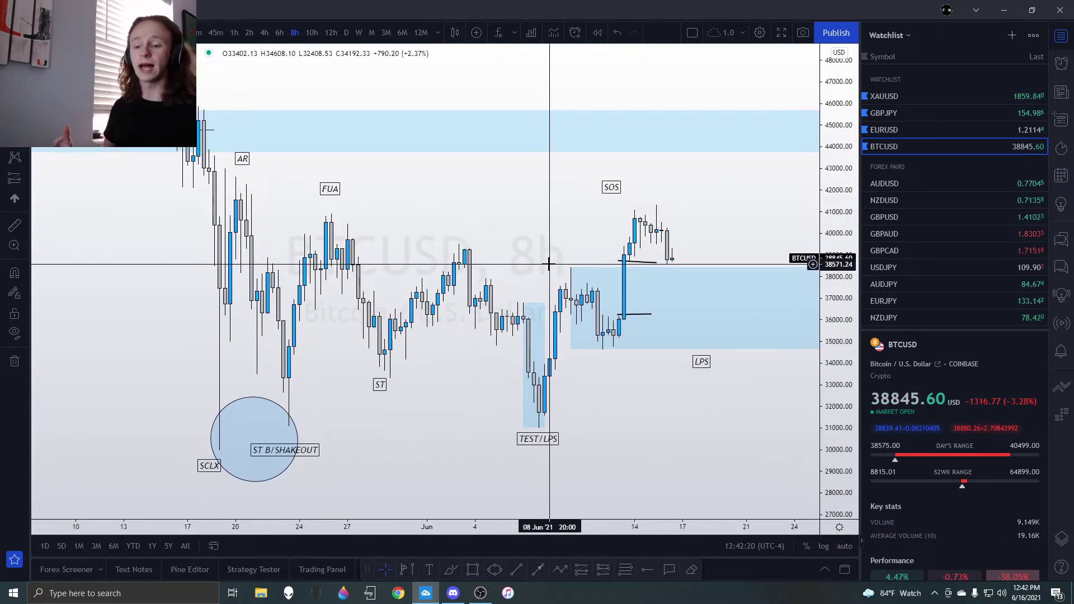
{"action": "scroll", "coordinate": [549, 263], "scroll_direction": "left", "scroll_amount": 3}
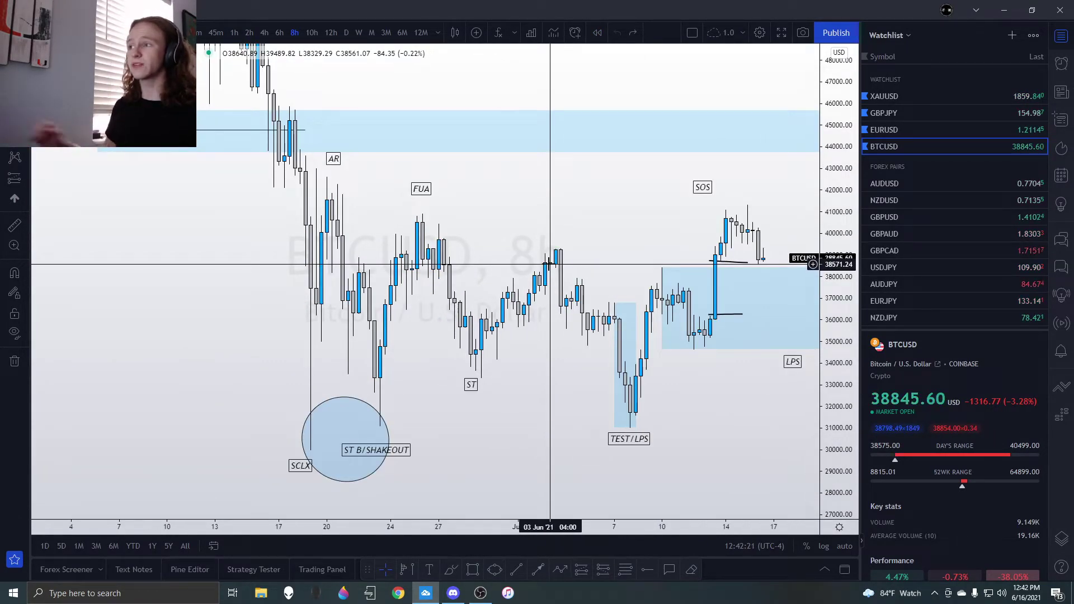
{"action": "scroll", "coordinate": [570, 280], "scroll_direction": "right", "scroll_amount": 5}
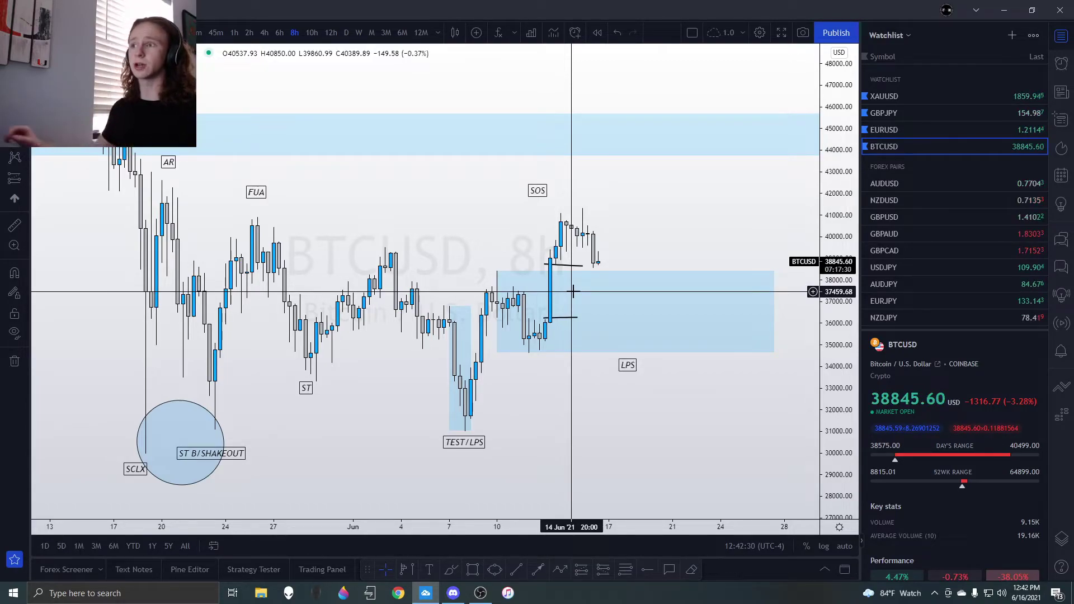
- Delete the two short brush lines beside the strong 13 June candle
{"action": "left_click_drag", "start_coordinate": [624, 231], "coordinate": [618, 233]}
{"action": "scroll", "coordinate": [619, 232], "scroll_direction": "right", "scroll_amount": 1}
{"action": "left_click", "coordinate": [565, 274]}
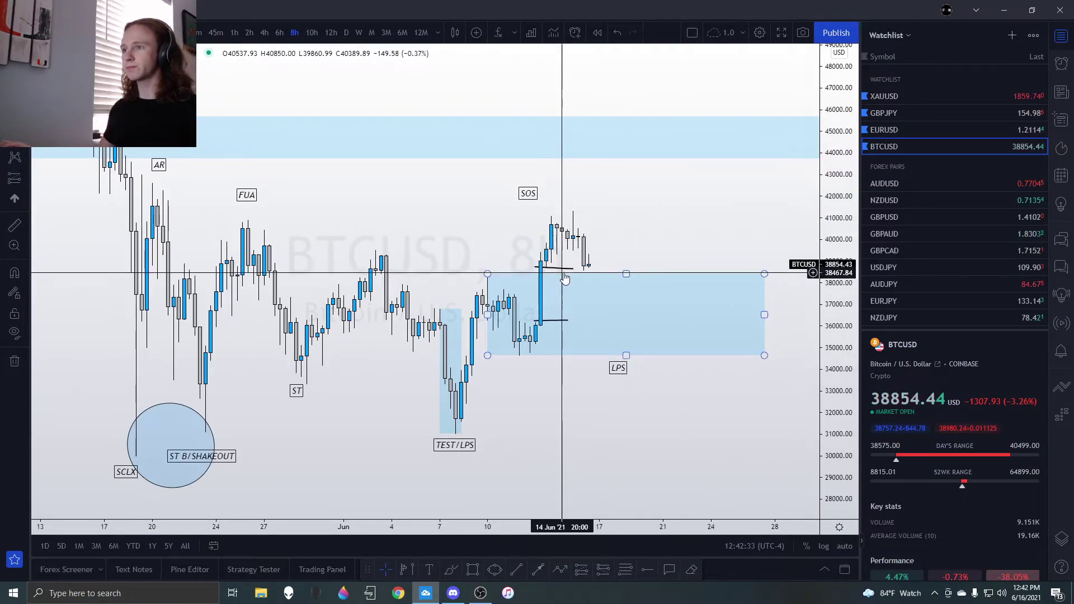
{"action": "left_click_drag", "start_coordinate": [565, 271], "coordinate": [564, 315]}
- Place a long position on the LPS zone with its entry at about 36,600, starting around 19 June
{"action": "scroll", "coordinate": [564, 315], "scroll_direction": "down", "scroll_amount": 8}
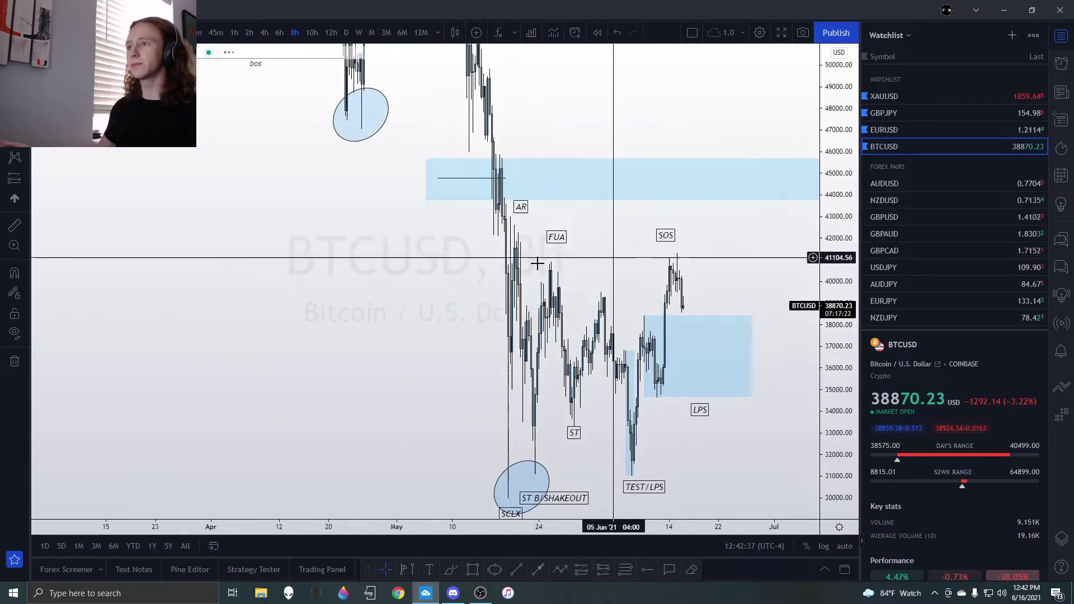
{"action": "left_click_drag", "start_coordinate": [842, 267], "coordinate": [842, 377]}
{"action": "left_click_drag", "start_coordinate": [585, 222], "coordinate": [509, 232]}
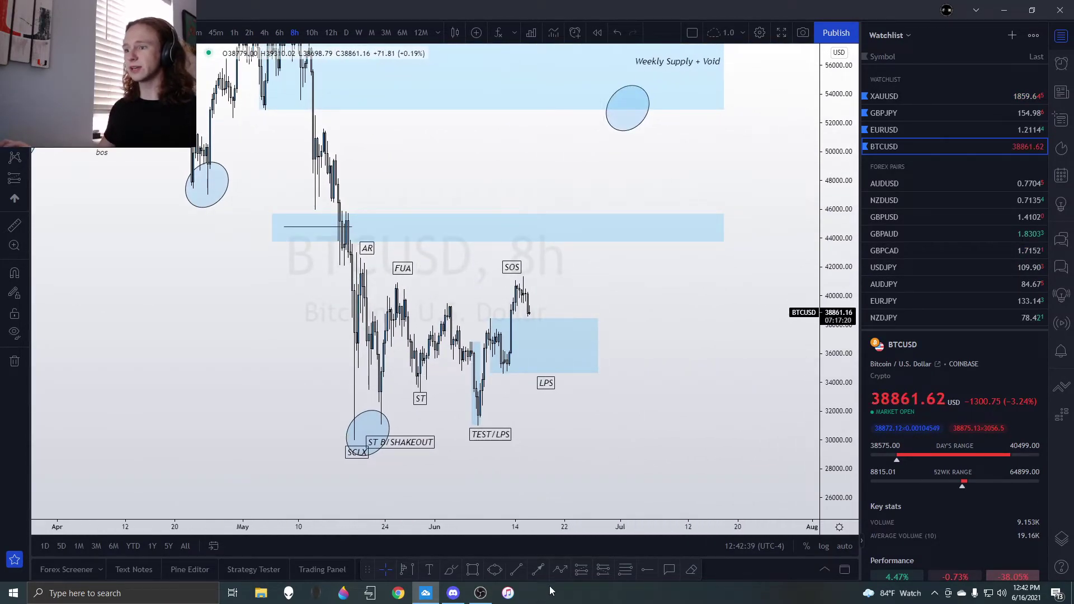
{"action": "left_click", "coordinate": [582, 579]}
{"action": "left_click", "coordinate": [546, 344]}
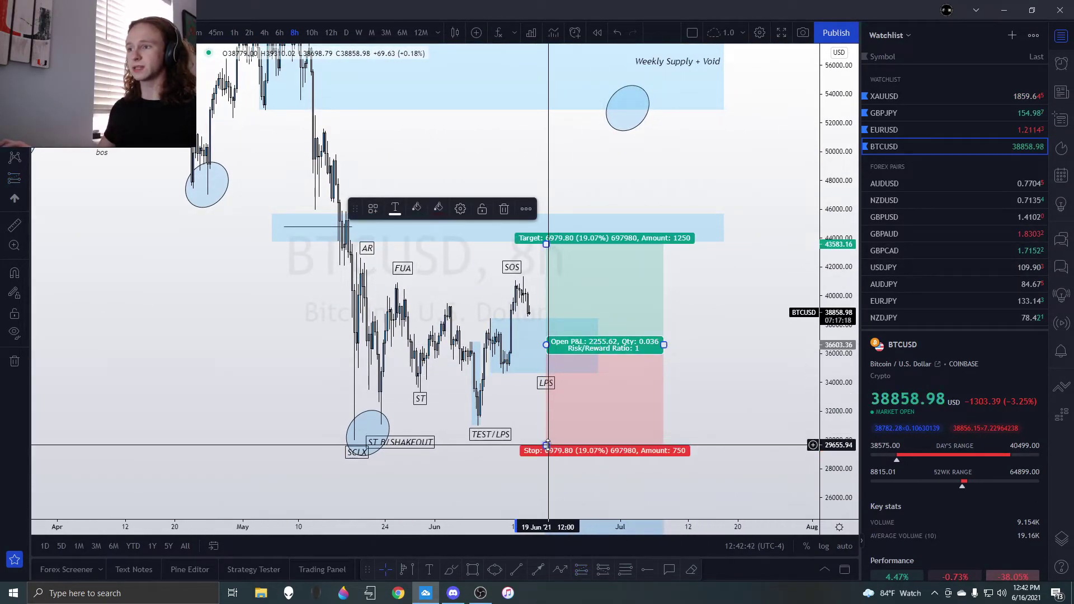
- Set the long position's stop at about 34,660 and shorten its span to end around 27 June, matching the LPS zone
{"action": "left_click_drag", "start_coordinate": [549, 445], "coordinate": [554, 372]}
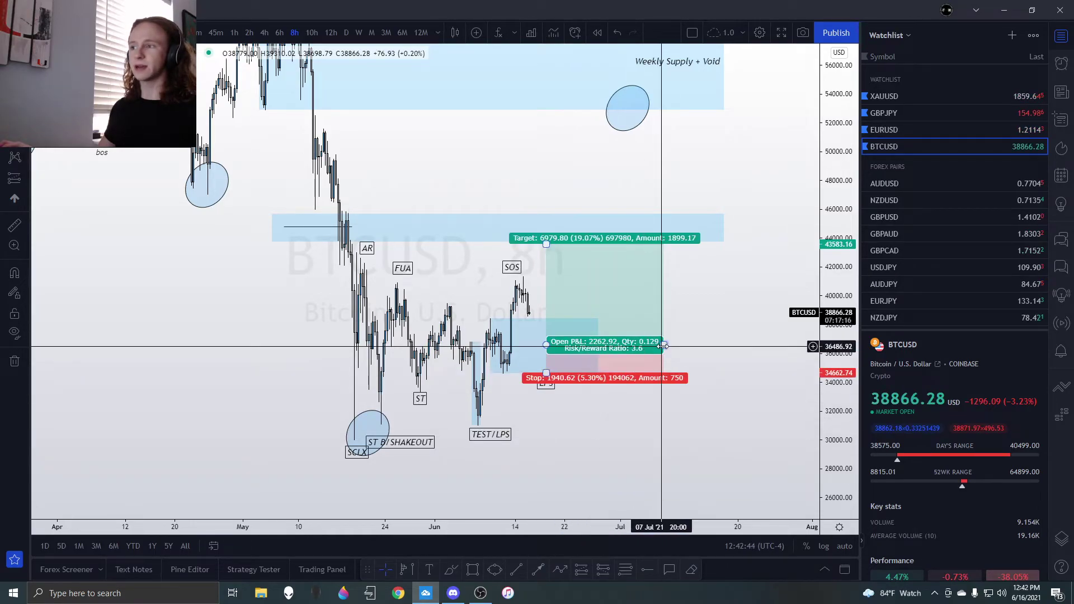
{"action": "left_click_drag", "start_coordinate": [664, 345], "coordinate": [599, 343]}
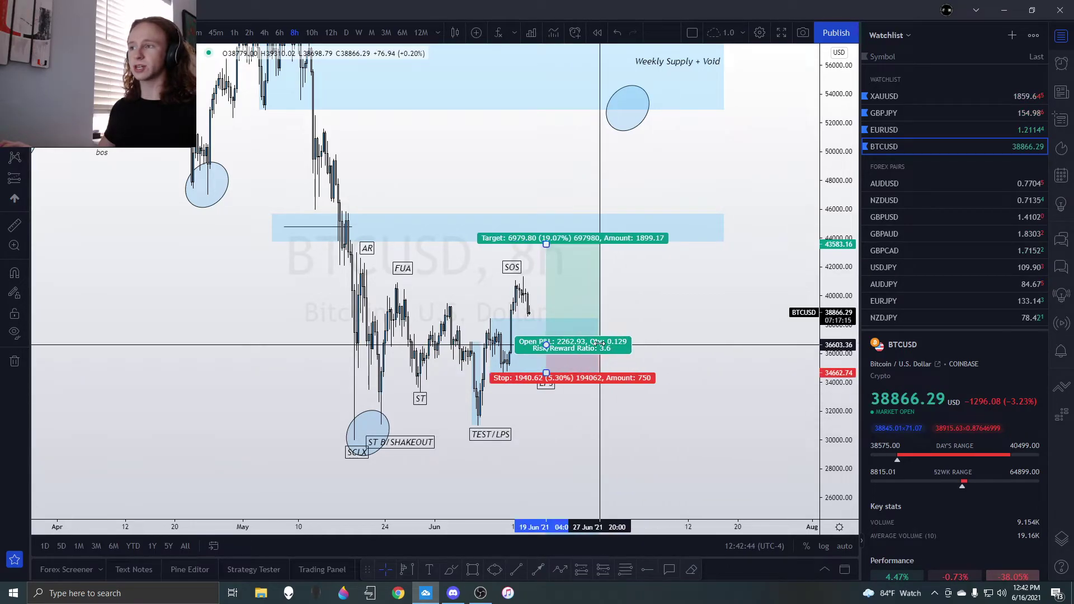
- Raise the long position's target to about 52,600, just under the Weekly Supply + Void zone
{"action": "left_click", "coordinate": [550, 247]}
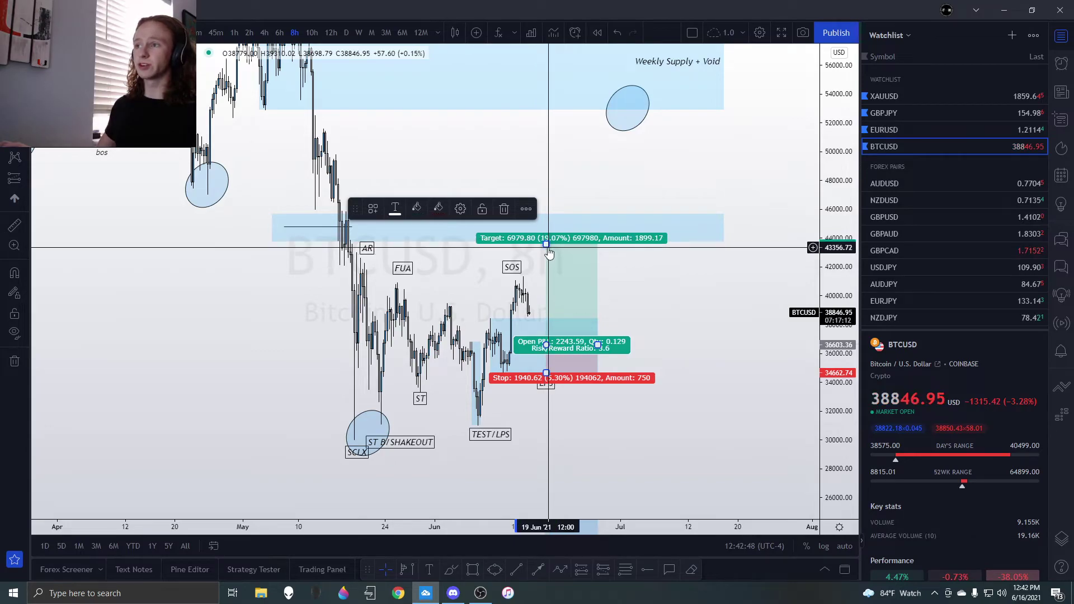
{"action": "left_click_drag", "start_coordinate": [544, 245], "coordinate": [521, 218]}
{"action": "scroll", "coordinate": [627, 295], "scroll_direction": "up", "scroll_amount": 3}
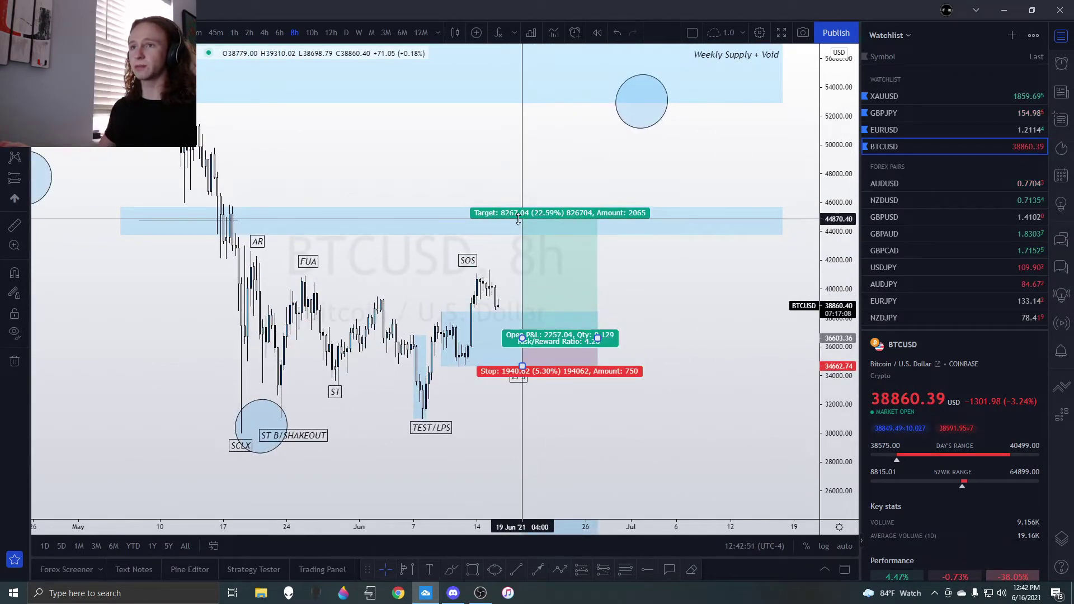
{"action": "scroll", "coordinate": [665, 302], "scroll_direction": "down", "scroll_amount": 5}
{"action": "left_click_drag", "start_coordinate": [561, 306], "coordinate": [555, 197]}
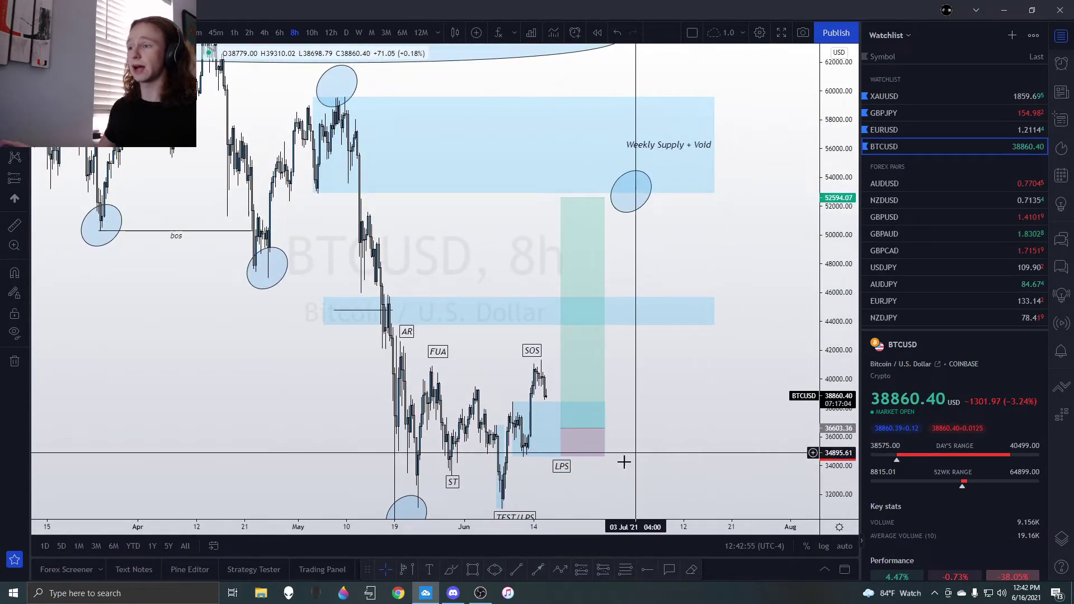
- Try to draw a dashed arrow from the latest candle up to about 70,000 in late July
{"action": "scroll", "coordinate": [552, 413], "scroll_direction": "up", "scroll_amount": 5}
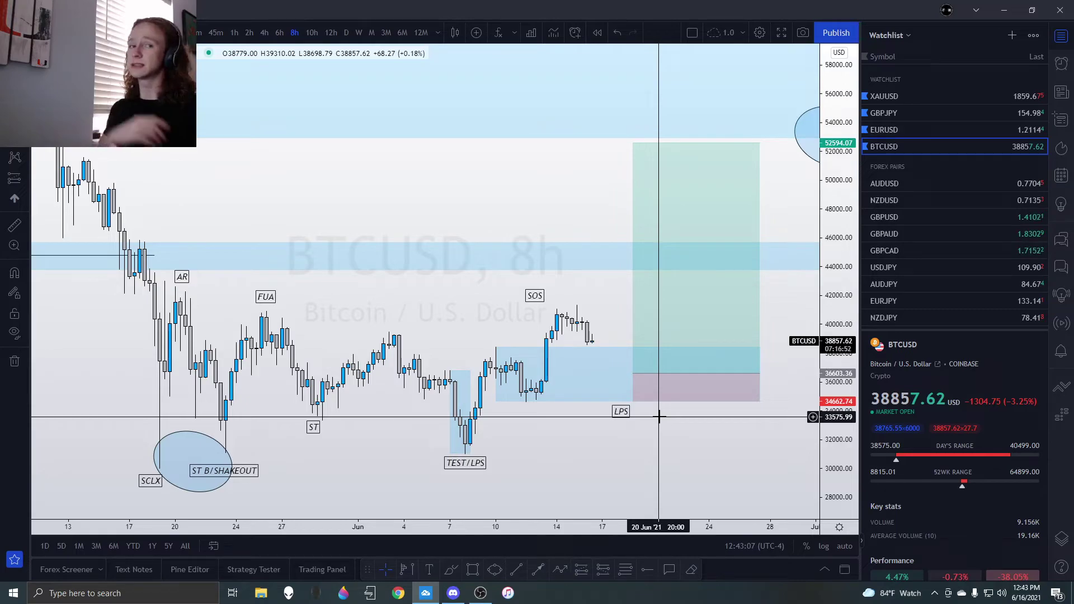
{"action": "scroll", "coordinate": [644, 412], "scroll_direction": "down", "scroll_amount": 5}
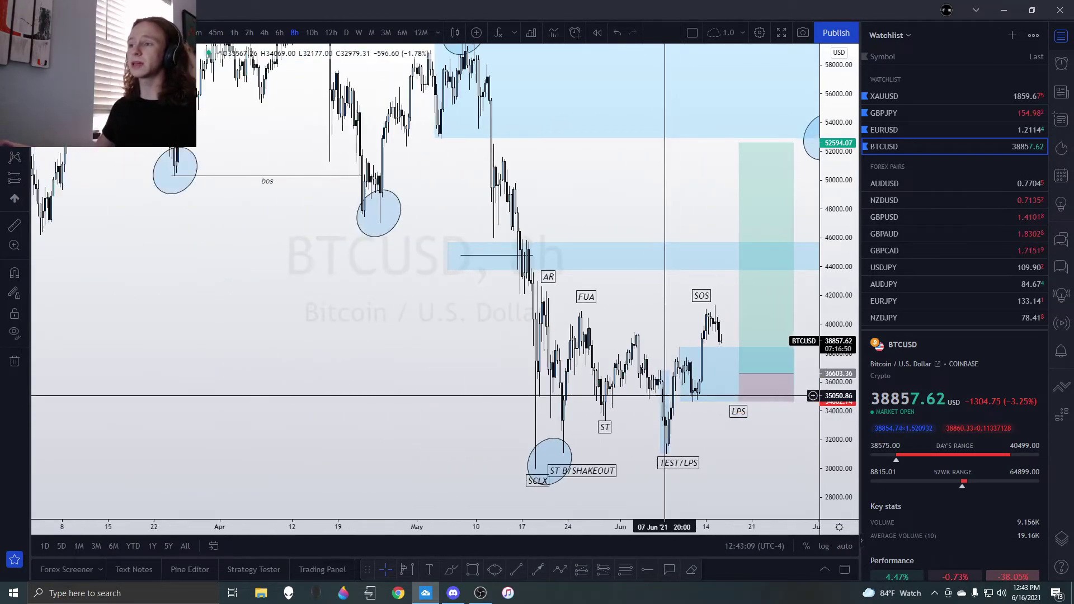
{"action": "scroll", "coordinate": [584, 395], "scroll_direction": "down", "scroll_amount": 5}
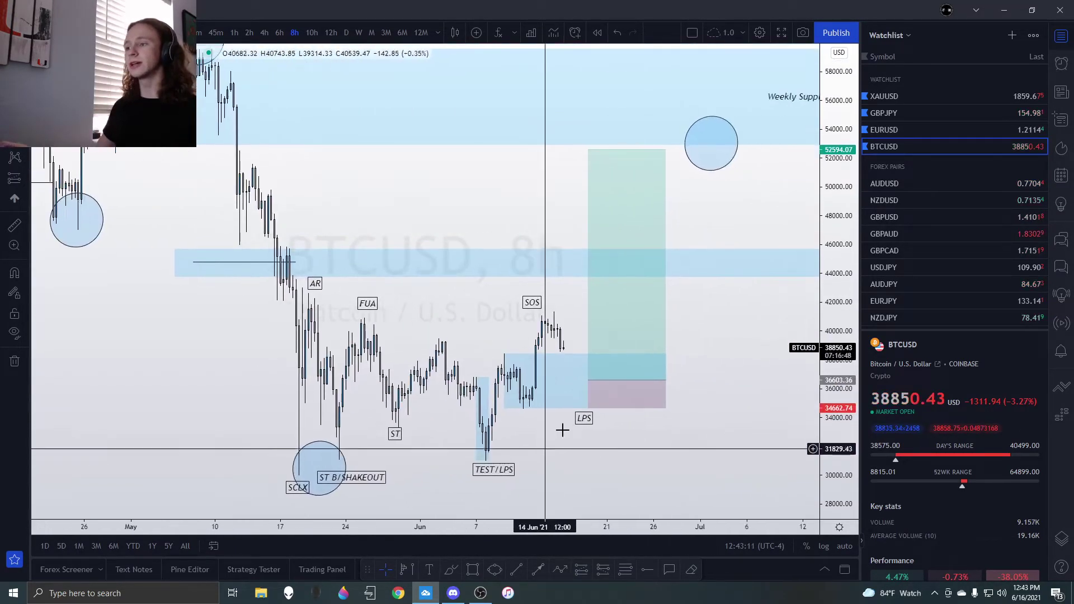
{"action": "scroll", "coordinate": [800, 406], "scroll_direction": "down", "scroll_amount": 4}
{"action": "left_click_drag", "start_coordinate": [779, 423], "coordinate": [562, 497]}
{"action": "left_click", "coordinate": [538, 570]}
{"action": "left_click", "coordinate": [492, 413]}
{"action": "left_click", "coordinate": [639, 78]}
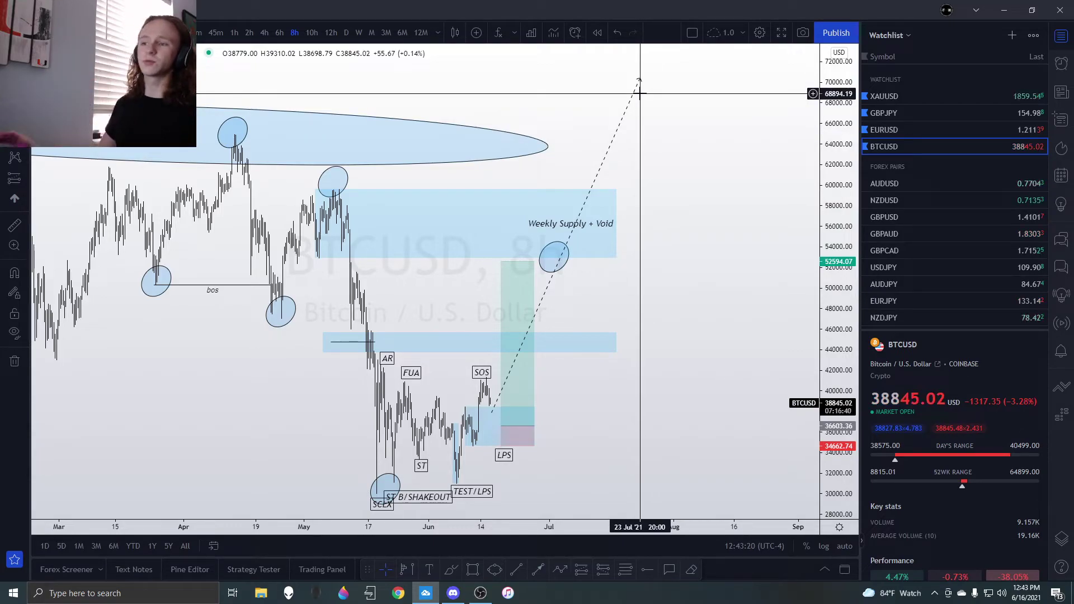
- Brush a loop around the late-April low, a curve running on from it, and a stroke down to the SCLX low
{"action": "scroll", "coordinate": [328, 220], "scroll_direction": "down", "scroll_amount": 2}
{"action": "left_click_drag", "start_coordinate": [343, 339], "coordinate": [482, 317]}
{"action": "scroll", "coordinate": [466, 188], "scroll_direction": "up", "scroll_amount": 4}
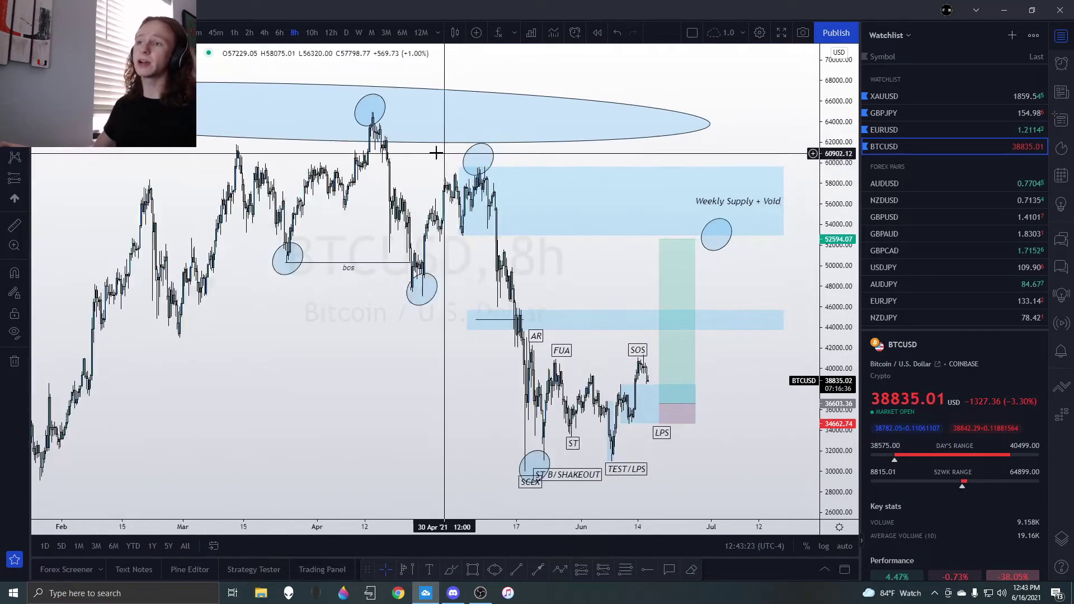
{"action": "left_click_drag", "start_coordinate": [353, 184], "coordinate": [401, 190]}
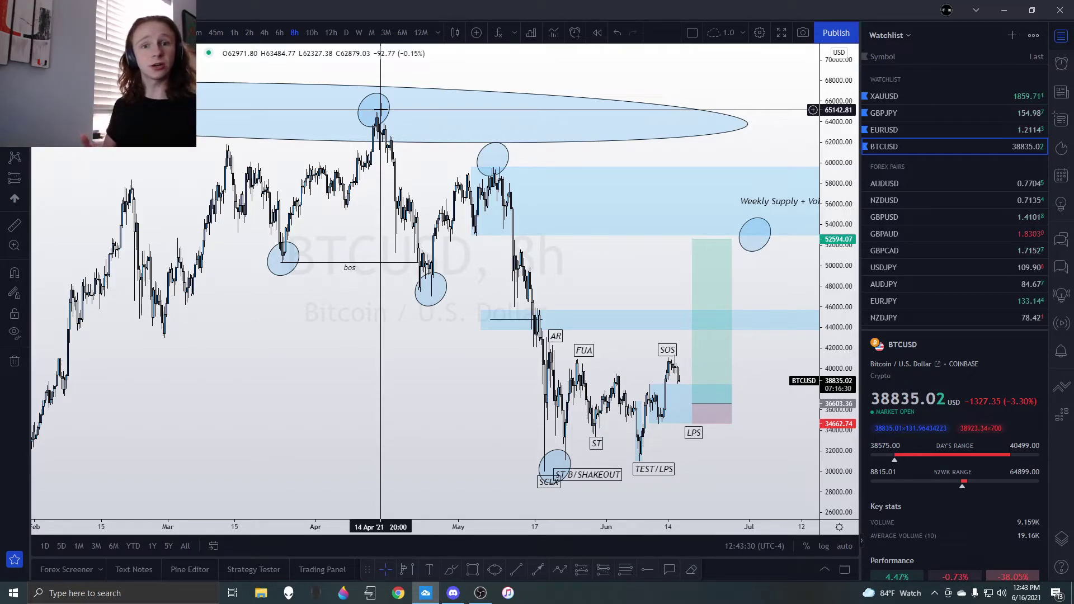
{"action": "left_click", "coordinate": [455, 572]}
{"action": "mouse_move", "coordinate": [421, 255]}
{"action": "left_mouse_down"}
{"action": "mouse_move", "coordinate": [389, 271]}
{"action": "mouse_move", "coordinate": [451, 276]}
{"action": "mouse_move", "coordinate": [420, 253]}
{"action": "left_mouse_up"}
{"action": "left_click_drag", "start_coordinate": [408, 293], "coordinate": [536, 306]}
{"action": "left_click_drag", "start_coordinate": [481, 230], "coordinate": [554, 458]}
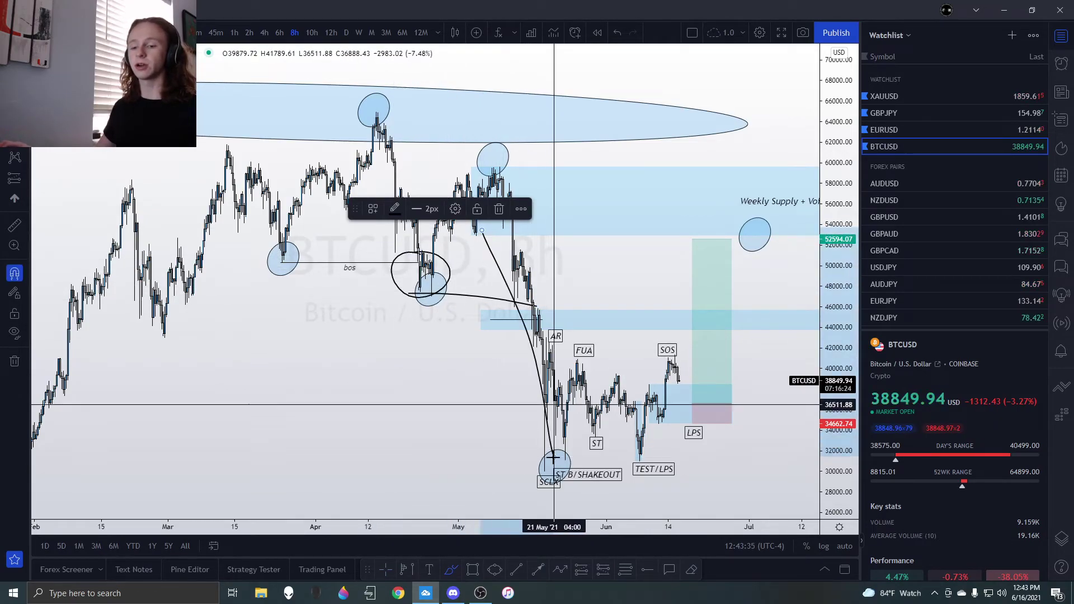
- Undo the three brush strokes between the late-April low and the SCLX low
{"action": "key", "text": "ctrl+z"}
{"action": "key", "text": "ctrl+z"}
{"action": "key", "text": "ctrl+z"}
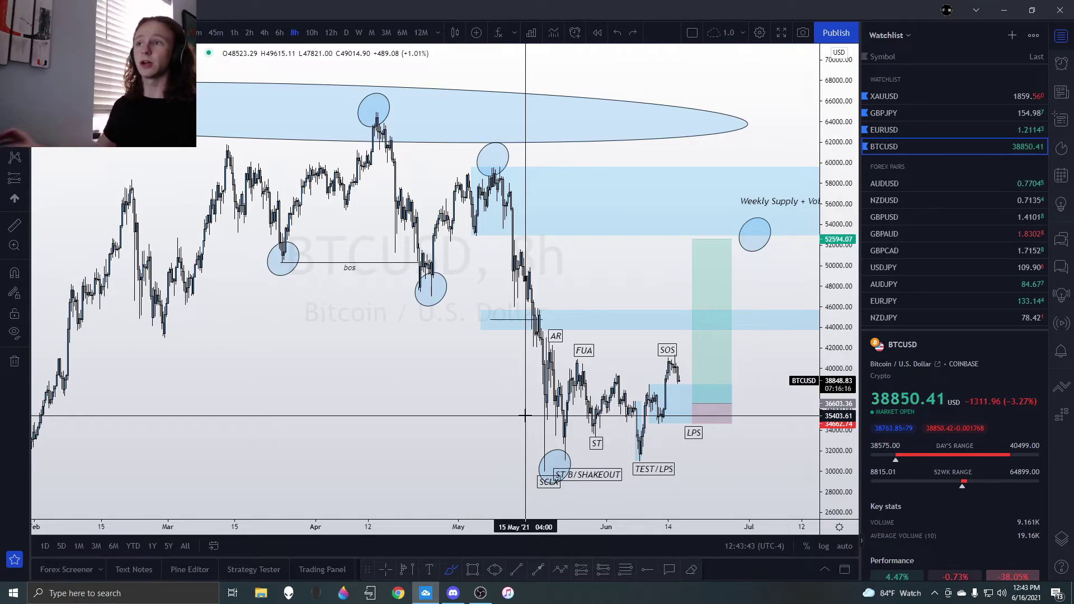
- Brush over the February–April upswings, circle the final rally, trace the drop to the late-April low, and undo the strokes
{"action": "mouse_move", "coordinate": [79, 345]}
{"action": "left_mouse_down"}
{"action": "mouse_move", "coordinate": [120, 176]}
{"action": "mouse_move", "coordinate": [148, 285]}
{"action": "mouse_move", "coordinate": [200, 234]}
{"action": "mouse_move", "coordinate": [232, 163]}
{"action": "mouse_move", "coordinate": [283, 232]}
{"action": "mouse_move", "coordinate": [373, 115]}
{"action": "left_mouse_up"}
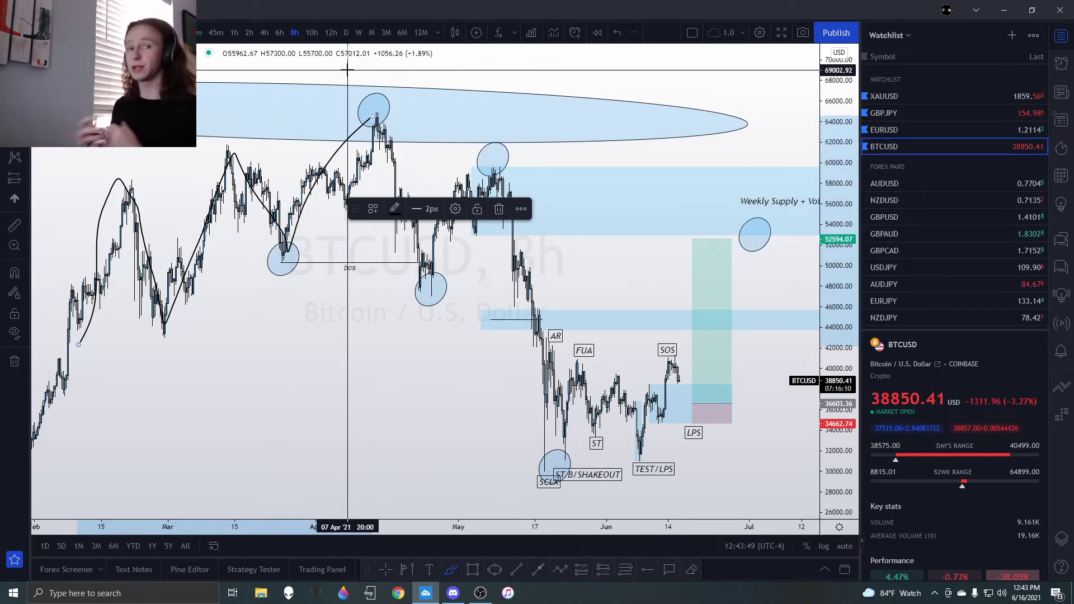
{"action": "mouse_move", "coordinate": [400, 105]}
{"action": "left_mouse_down"}
{"action": "mouse_move", "coordinate": [314, 134]}
{"action": "mouse_move", "coordinate": [278, 267]}
{"action": "mouse_move", "coordinate": [395, 213]}
{"action": "mouse_move", "coordinate": [405, 109]}
{"action": "mouse_move", "coordinate": [448, 293]}
{"action": "left_mouse_up"}
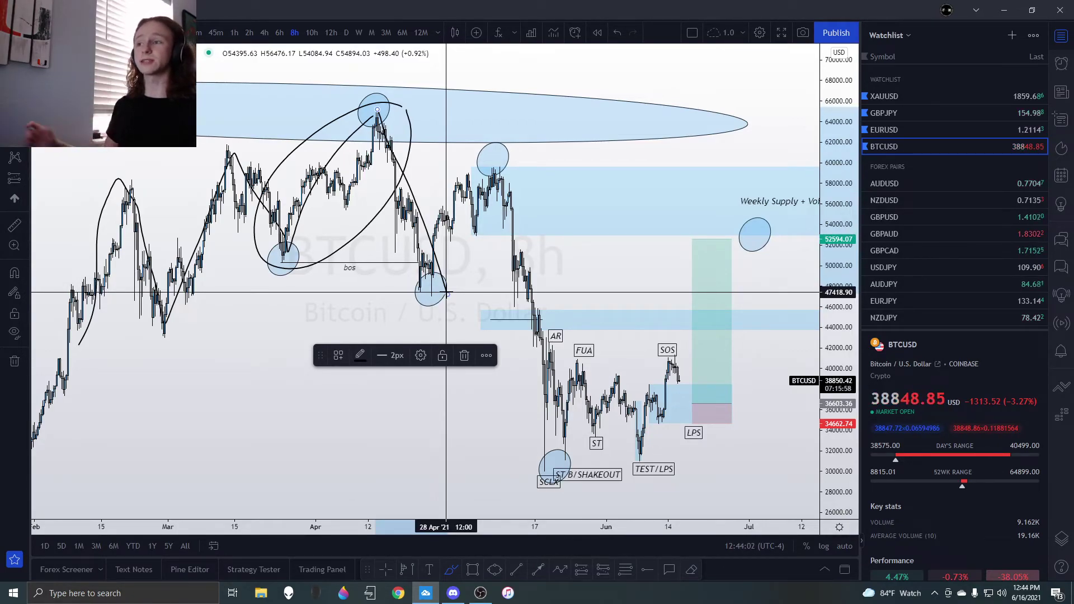
{"action": "key", "text": "ctrl+z"}
{"action": "key", "text": "ctrl+z"}
{"action": "key", "text": "ctrl+z"}
{"action": "key", "text": "ctrl+z"}
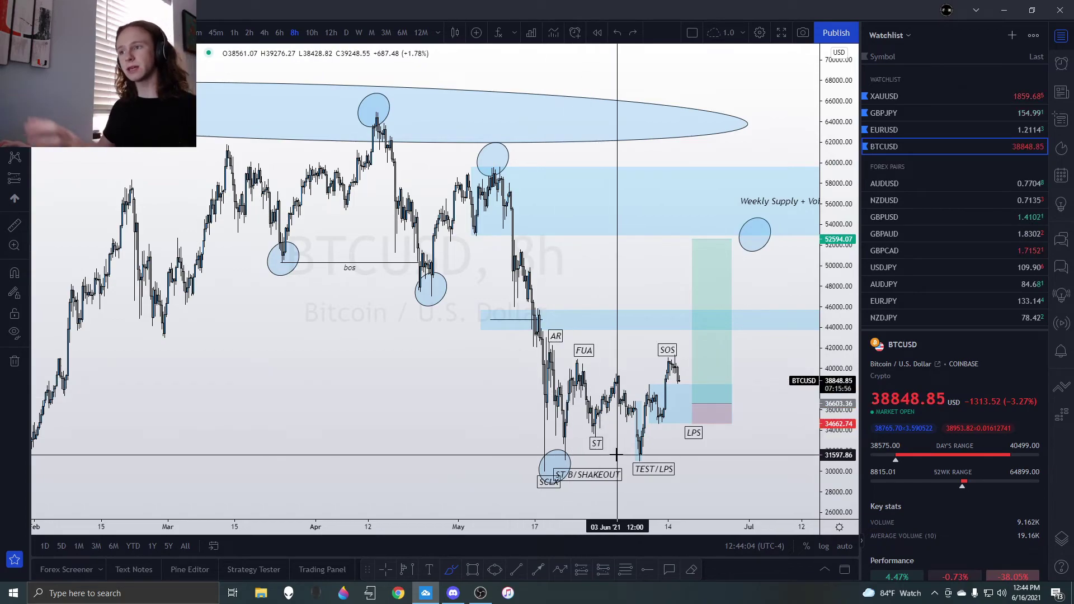
- Brush strokes from the early-May highs into the accumulation range and scribble over the late-April to May consolidation, undoing each stroke
{"action": "scroll", "coordinate": [617, 454], "scroll_direction": "up", "scroll_amount": 2}
{"action": "mouse_move", "coordinate": [461, 216]}
{"action": "left_mouse_down"}
{"action": "mouse_move", "coordinate": [533, 342]}
{"action": "mouse_move", "coordinate": [570, 441]}
{"action": "left_mouse_up"}
{"action": "key", "text": "ctrl+z"}
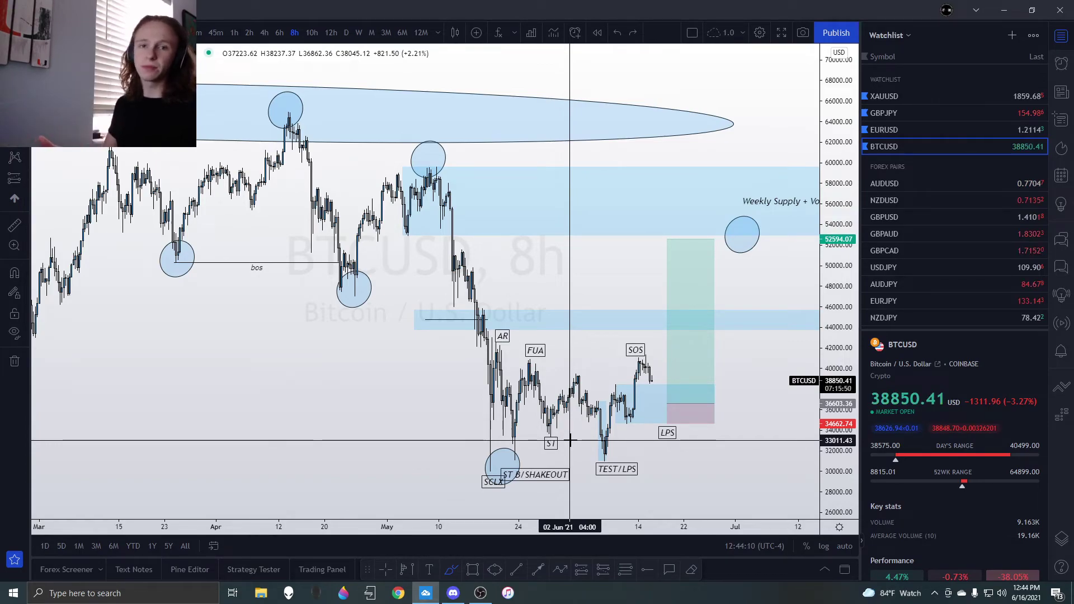
{"action": "mouse_move", "coordinate": [432, 160]}
{"action": "left_mouse_down"}
{"action": "mouse_move", "coordinate": [476, 285]}
{"action": "mouse_move", "coordinate": [519, 355]}
{"action": "left_mouse_up"}
{"action": "key", "text": "ctrl+z"}
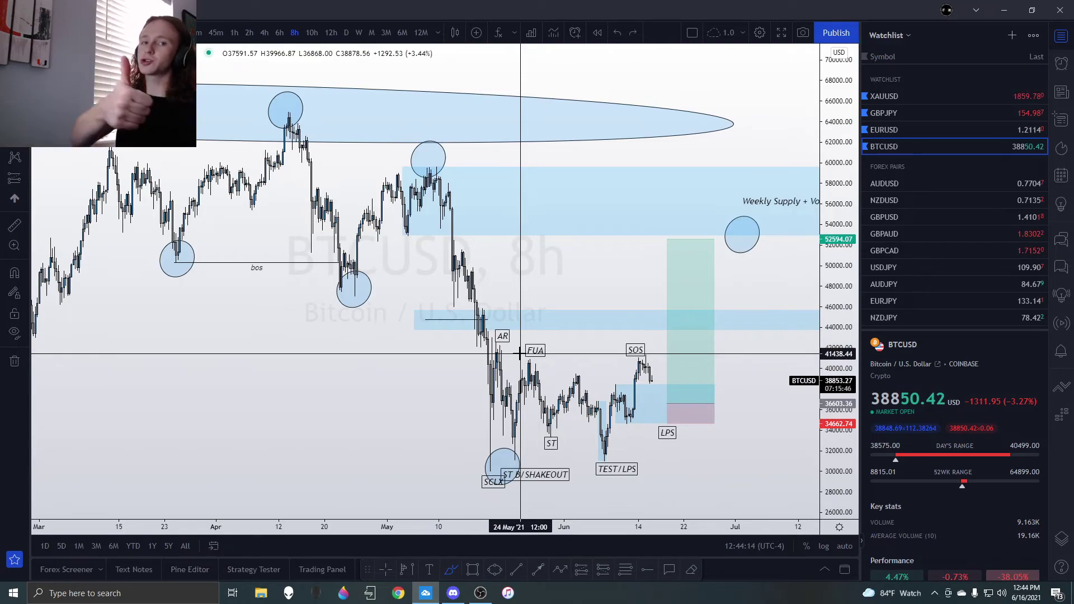
{"action": "left_click_drag", "start_coordinate": [525, 230], "coordinate": [335, 182]}
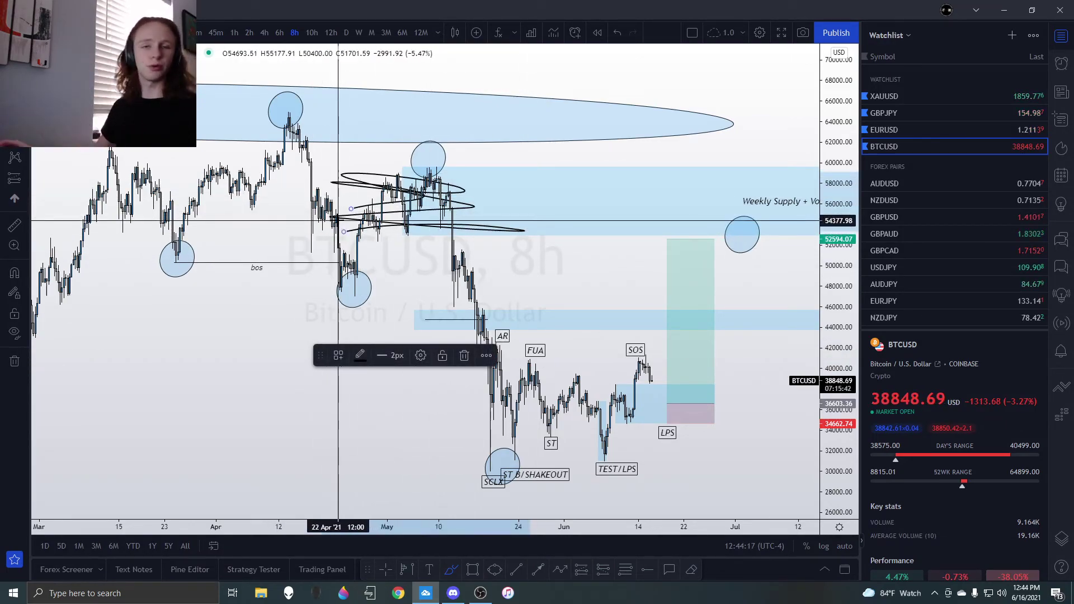
{"action": "key", "text": "ctrl+z"}
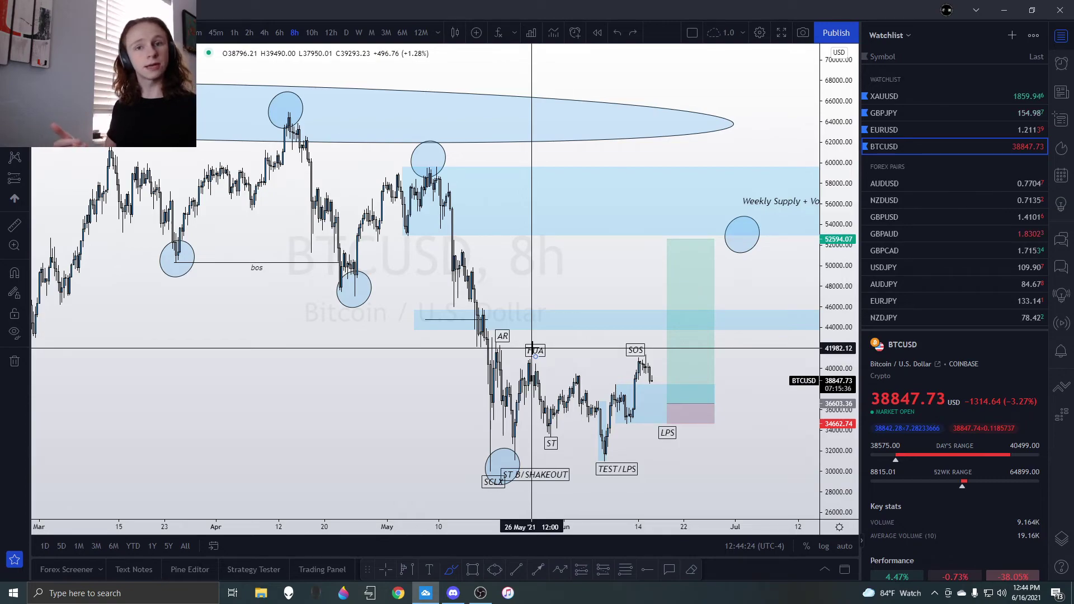
- Brush a projected path from the TEST/LPS low up to the weekly supply circle and back down below 26,000 in July
{"action": "left_click", "coordinate": [603, 458]}
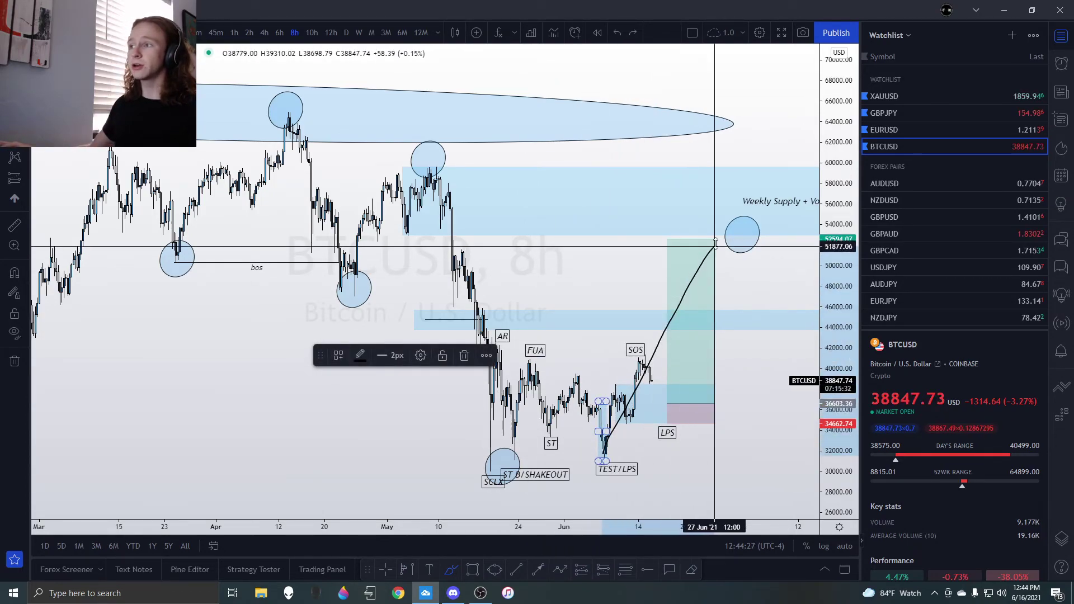
{"action": "left_click", "coordinate": [725, 234]}
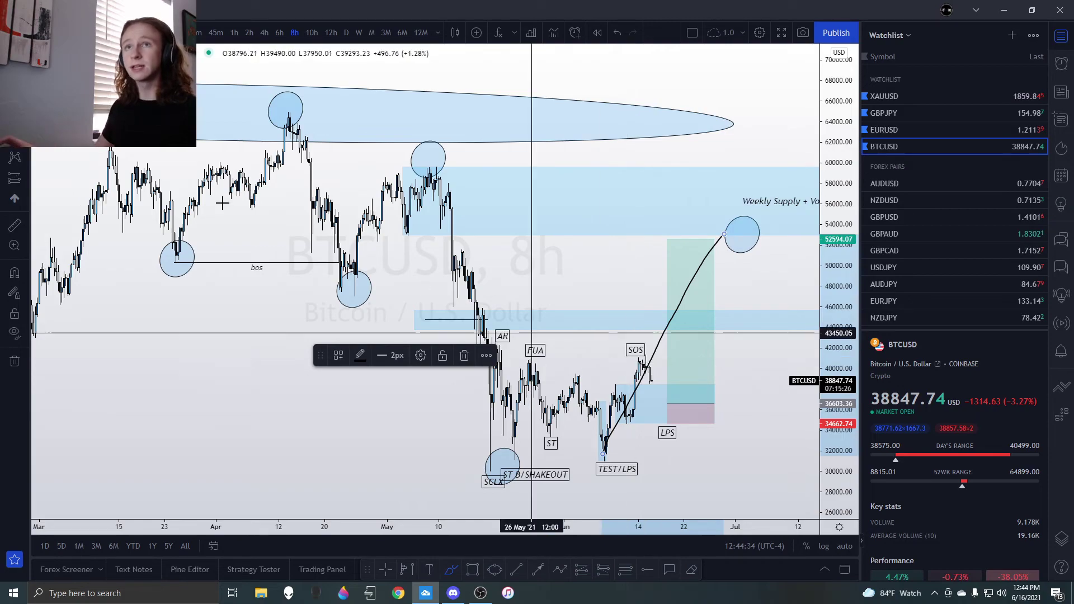
{"action": "left_click_drag", "start_coordinate": [368, 255], "coordinate": [307, 249]}
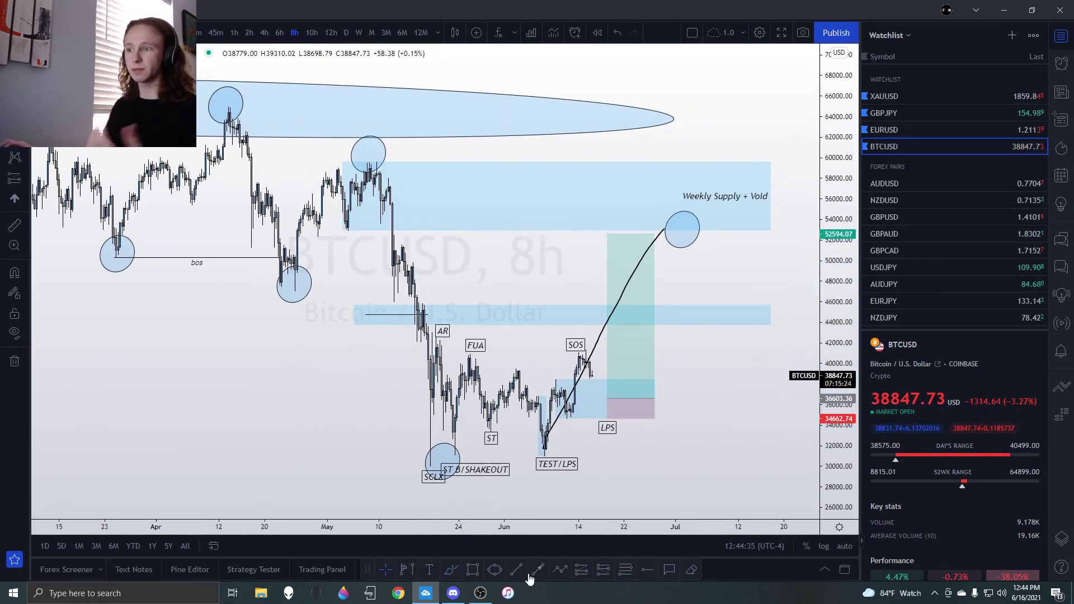
{"action": "left_click", "coordinate": [455, 572]}
{"action": "left_click_drag", "start_coordinate": [669, 225], "coordinate": [791, 518]}
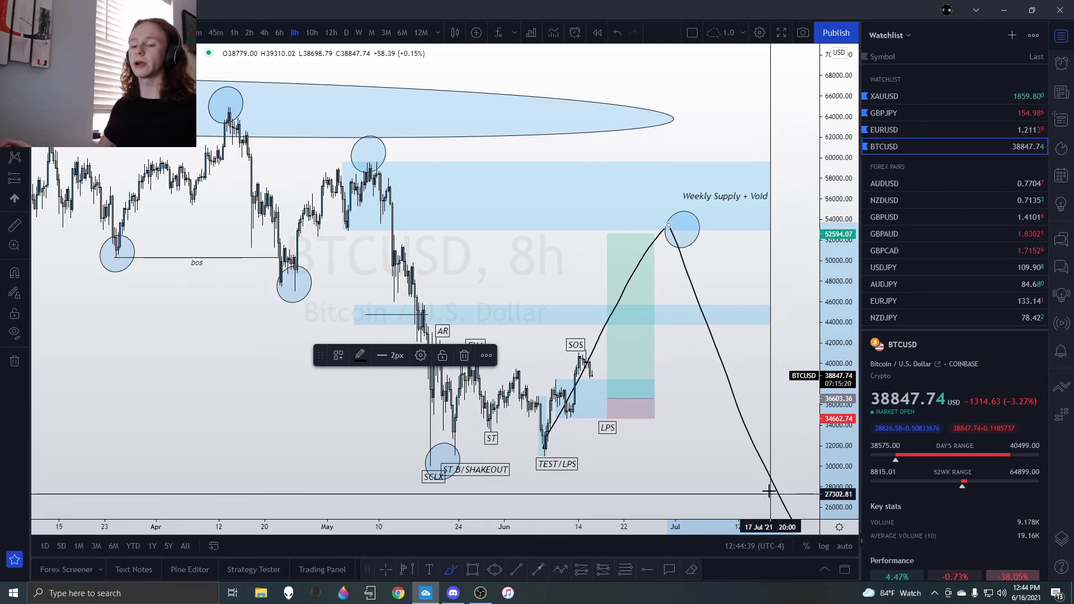
- Undo the brushed price projection to and from the weekly supply circle
{"action": "key", "text": "ctrl+z"}
{"action": "key", "text": "ctrl+z"}
{"action": "key", "text": "ctrl+z"}
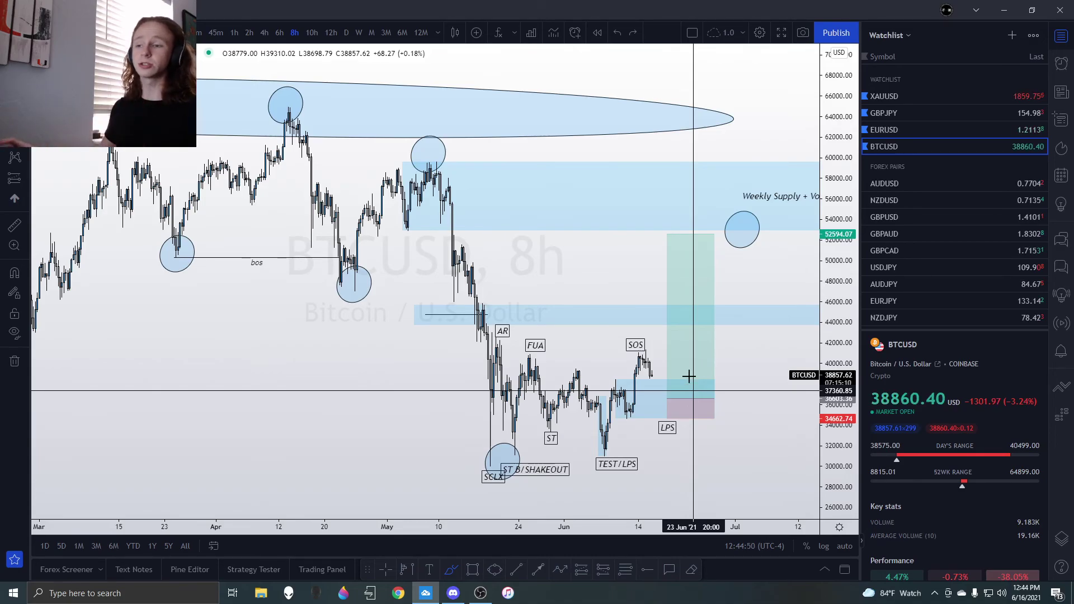
- Switch to Discord and look through the schematics in the wyckoff-reference channel down to the Redistribution example
{"action": "left_click", "coordinate": [453, 594]}
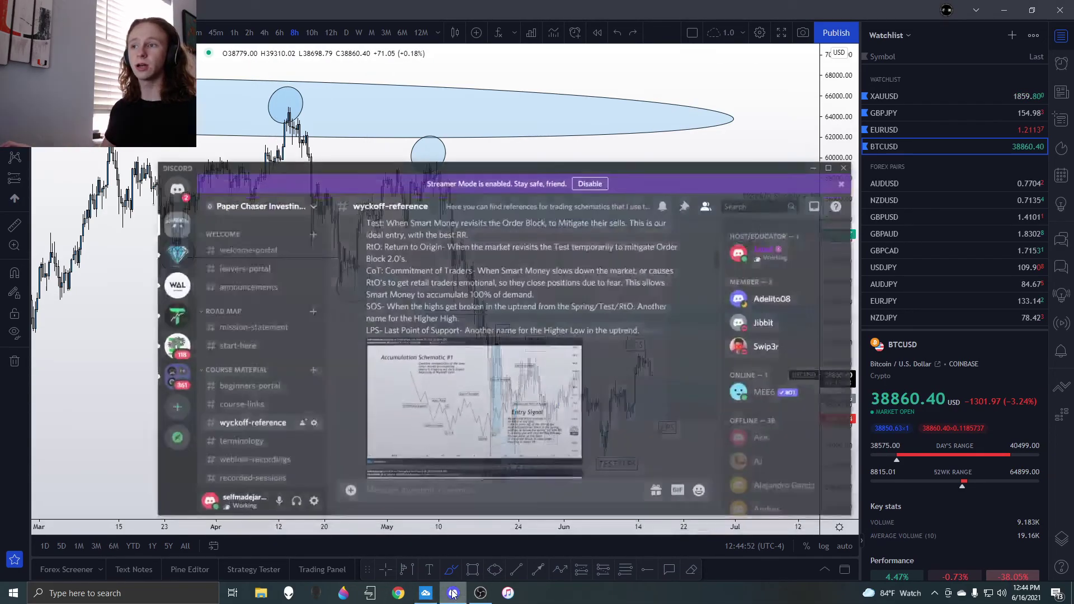
{"action": "scroll", "coordinate": [425, 312], "scroll_direction": "down", "scroll_amount": 5}
{"action": "scroll", "coordinate": [426, 312], "scroll_direction": "down", "scroll_amount": 6}
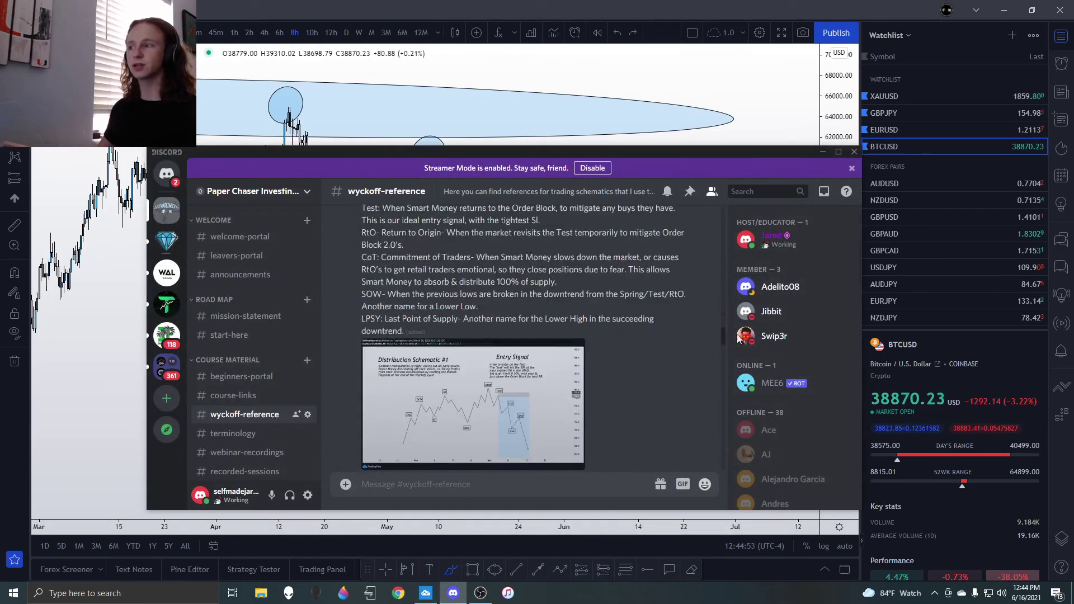
{"action": "left_click_drag", "start_coordinate": [724, 341], "coordinate": [734, 489]}
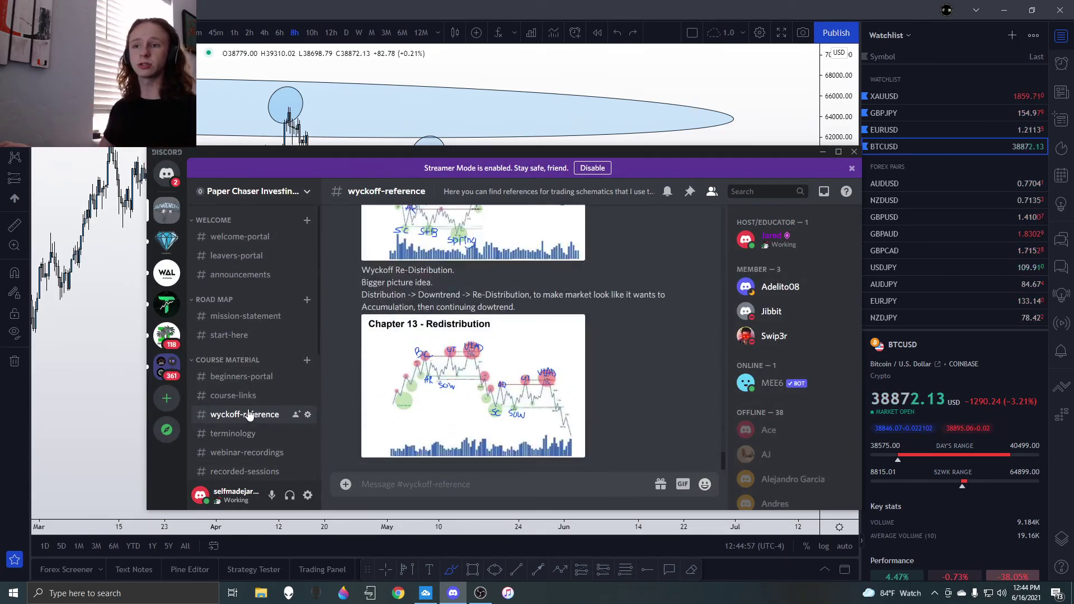
- View the beginners-portal and course-links channels, and return to the BTCUSD chart
{"action": "left_click", "coordinate": [246, 377]}
{"action": "scroll", "coordinate": [251, 387], "scroll_direction": "down", "scroll_amount": 1}
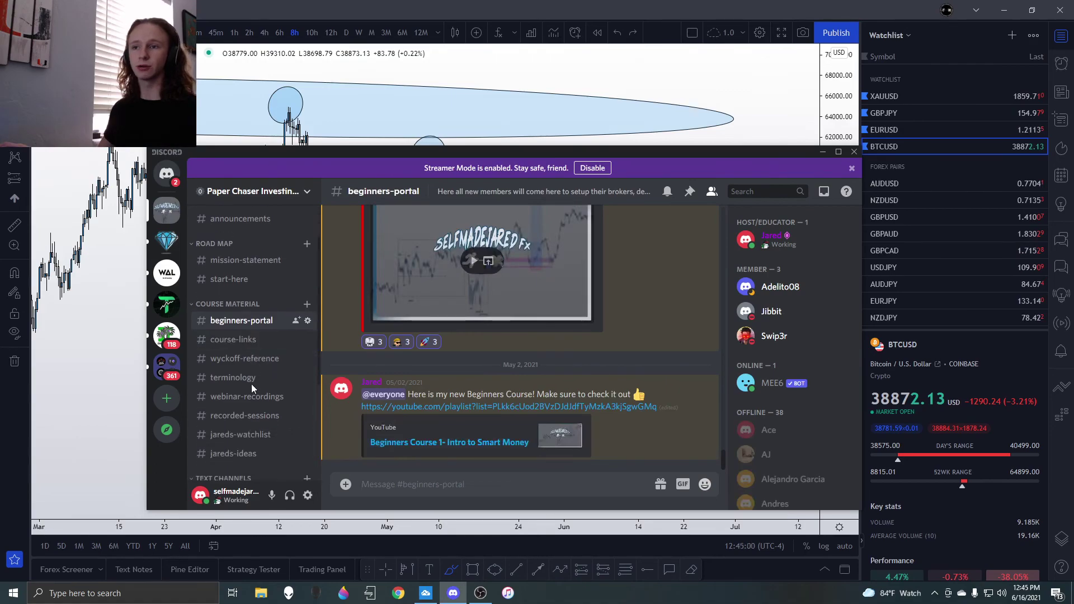
{"action": "left_click", "coordinate": [251, 339]}
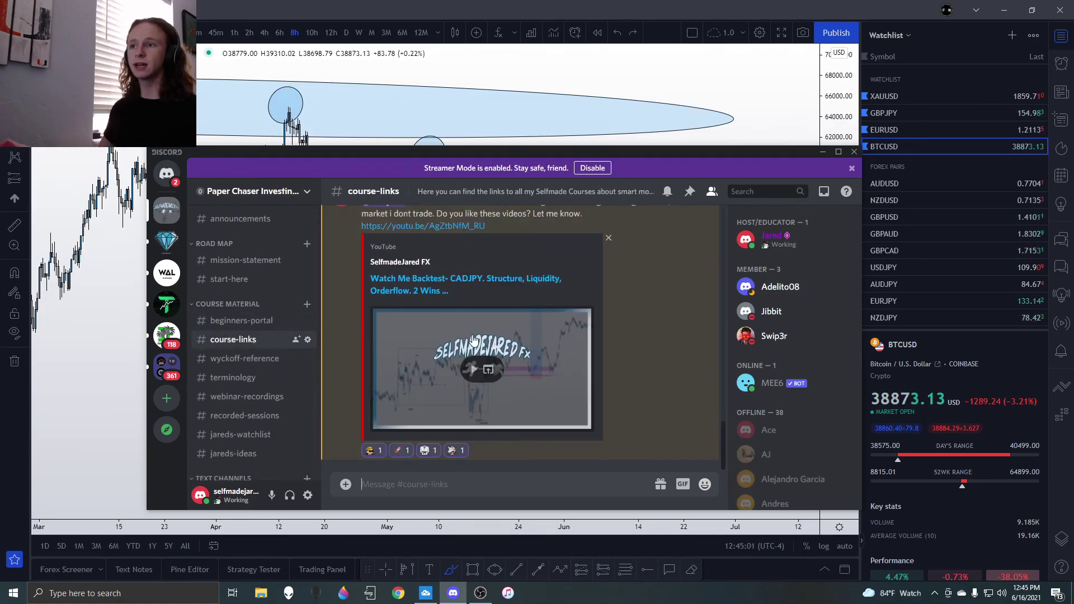
{"action": "left_click", "coordinate": [454, 591]}
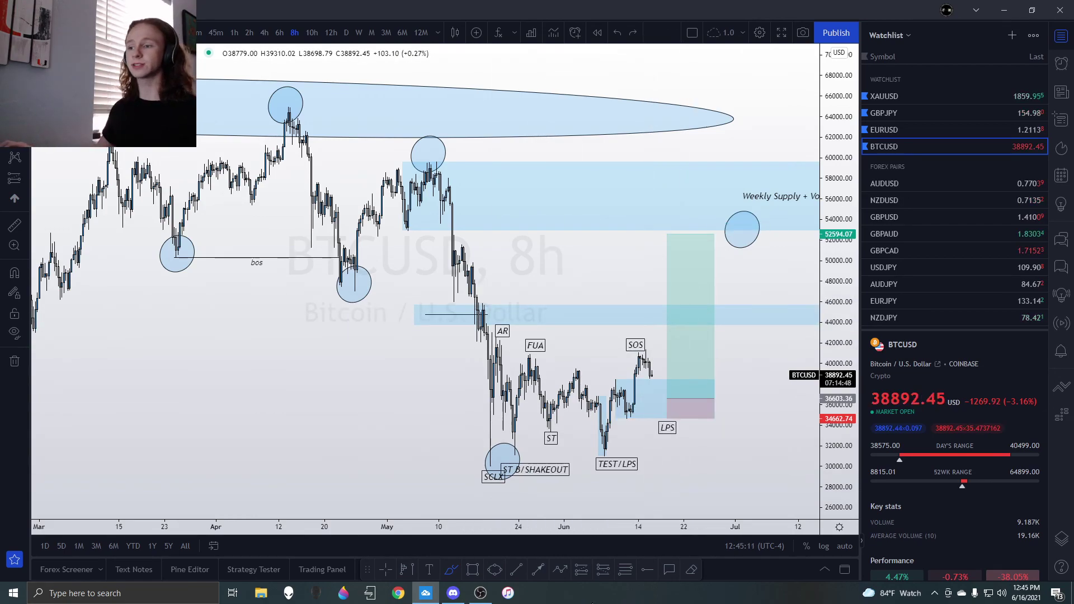
{"action": "left_click", "coordinate": [480, 593]}
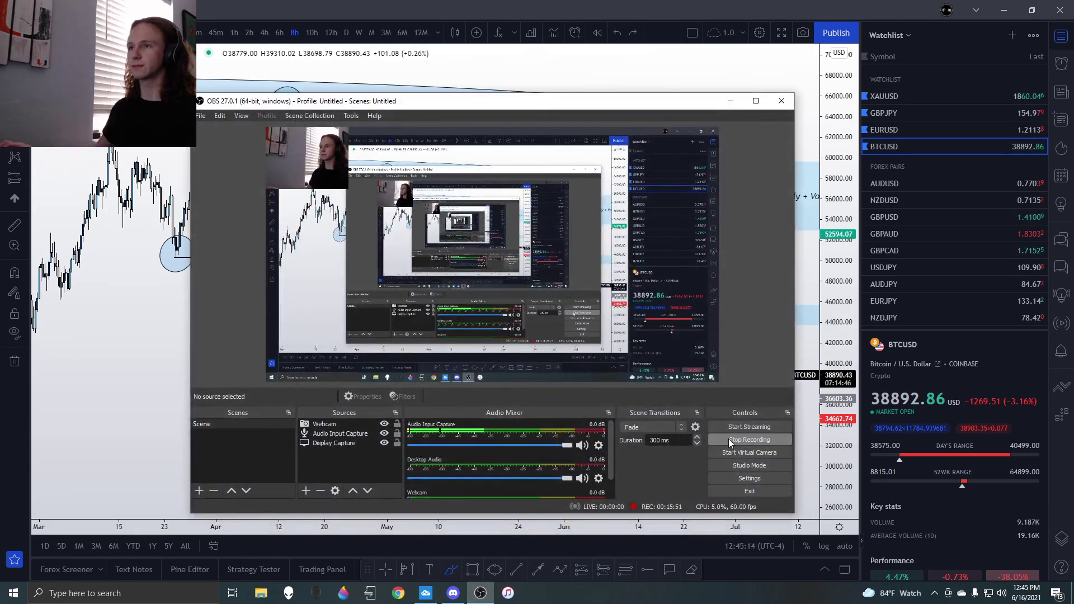